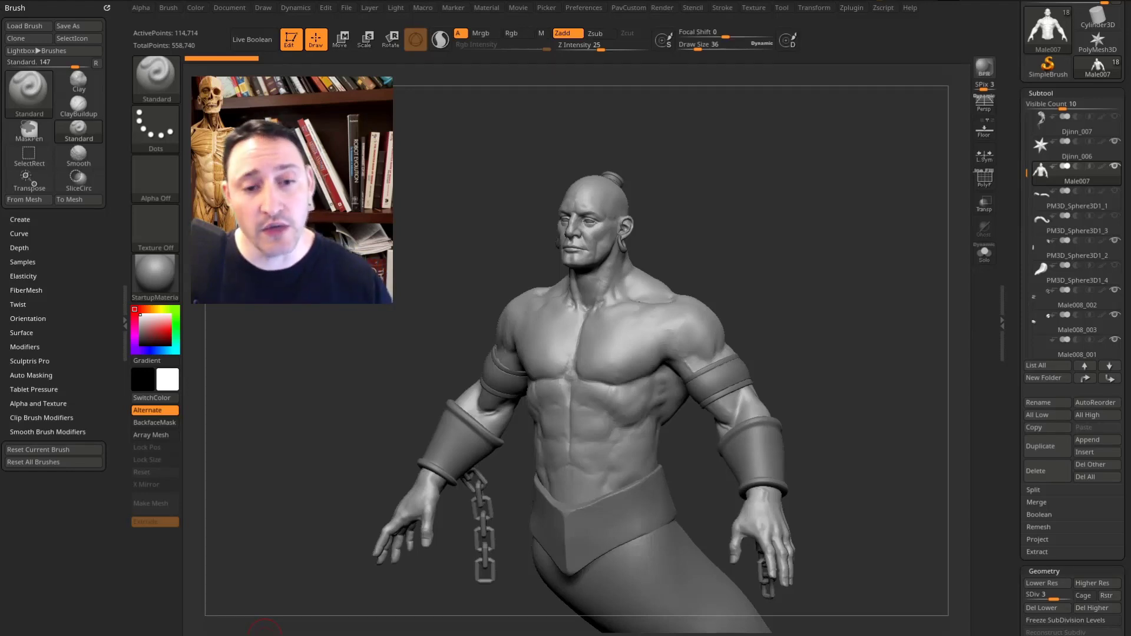
Insert a Plane3D as a new subtool below the Male007 body
left_click_drag(759, 232, 805, 222)
left_click_drag(796, 271, 940, 226)
scroll(1084, 389, "down", 2)
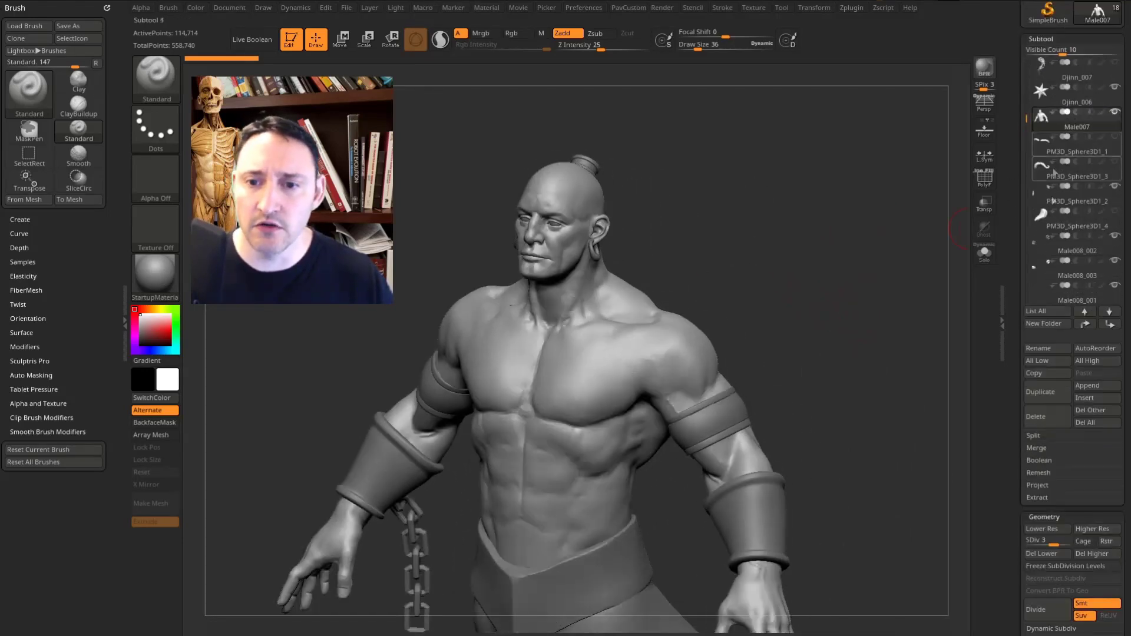
left_click(1086, 391)
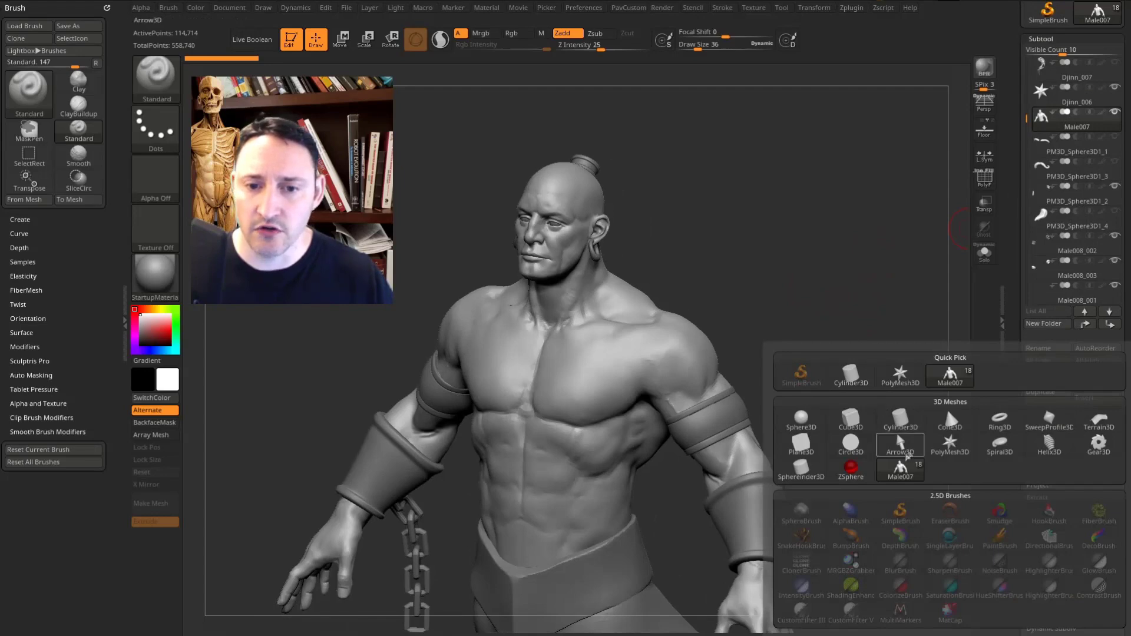
left_click(819, 449)
Rotate the plane to lie flat and position it horizontally around the character's neck with the gizmo
left_click_drag(866, 409, 853, 310, "alt")
key("w")
left_click_drag(801, 235, 780, 255, "alt")
left_click_drag(564, 331, 701, 241)
left_click_drag(578, 293, 565, 215)
left_click_drag(824, 292, 853, 330)
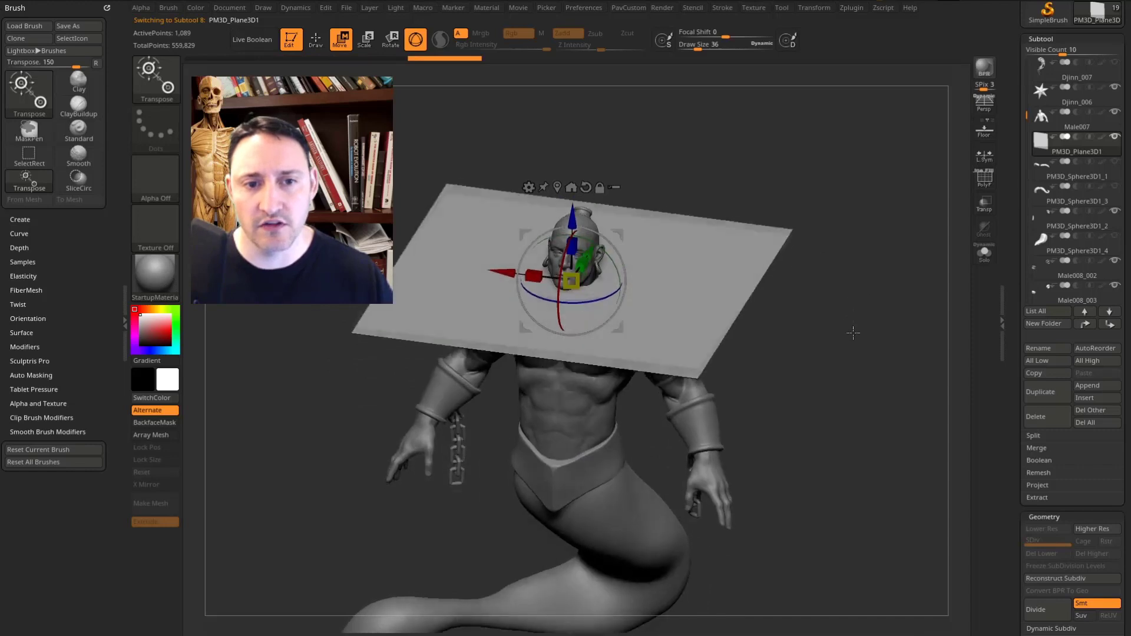
left_click_drag(690, 286, 845, 355)
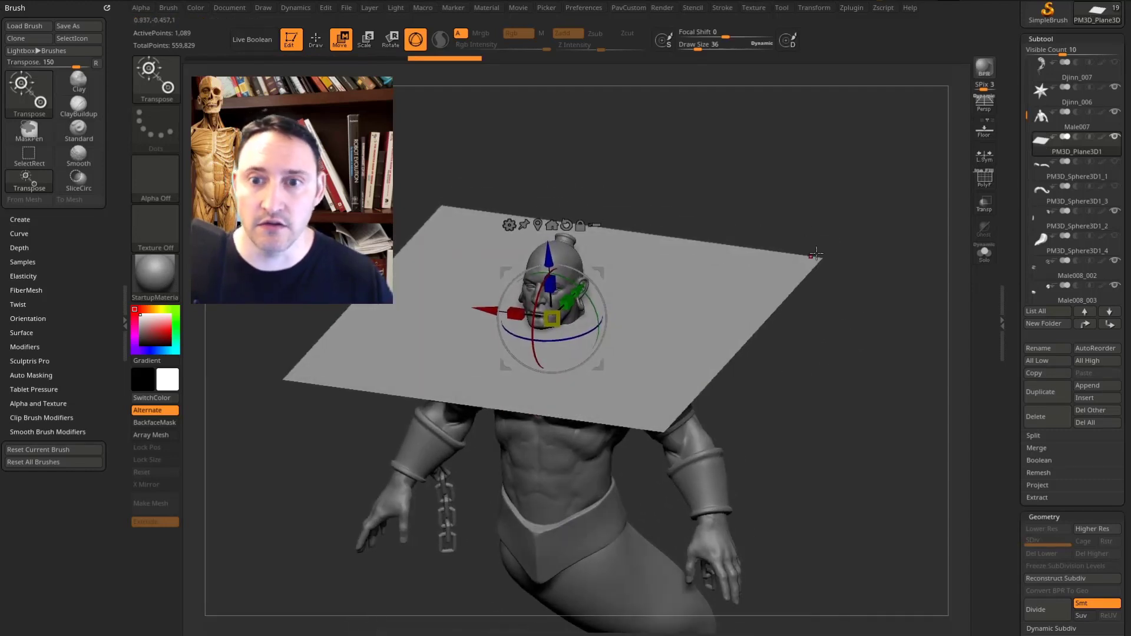
key("q")
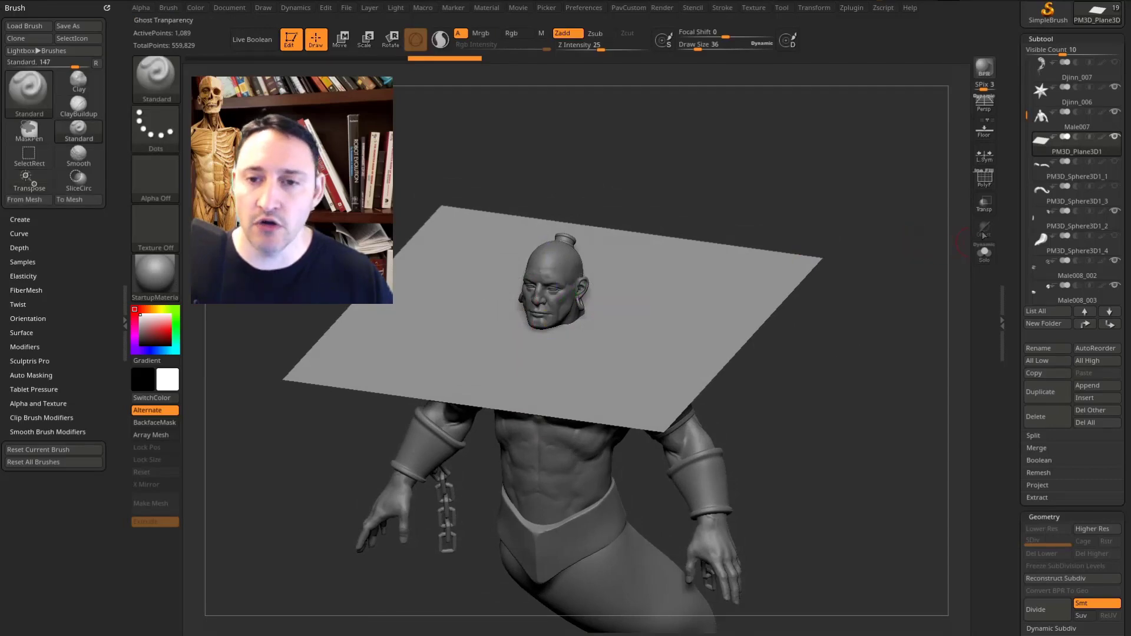
Turn on PolyF and Transparency and view the plane straight from above the head
left_click(984, 176)
left_click_drag(934, 268, 901, 303, "shift")
left_click(984, 204)
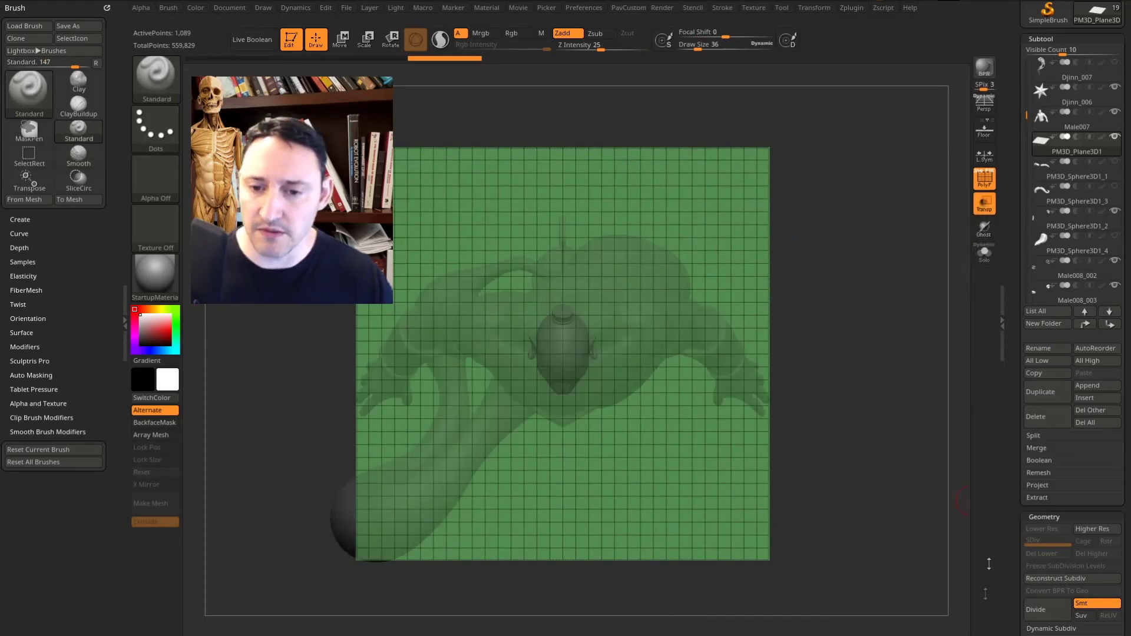
left_click_drag(863, 382, 856, 398, "alt")
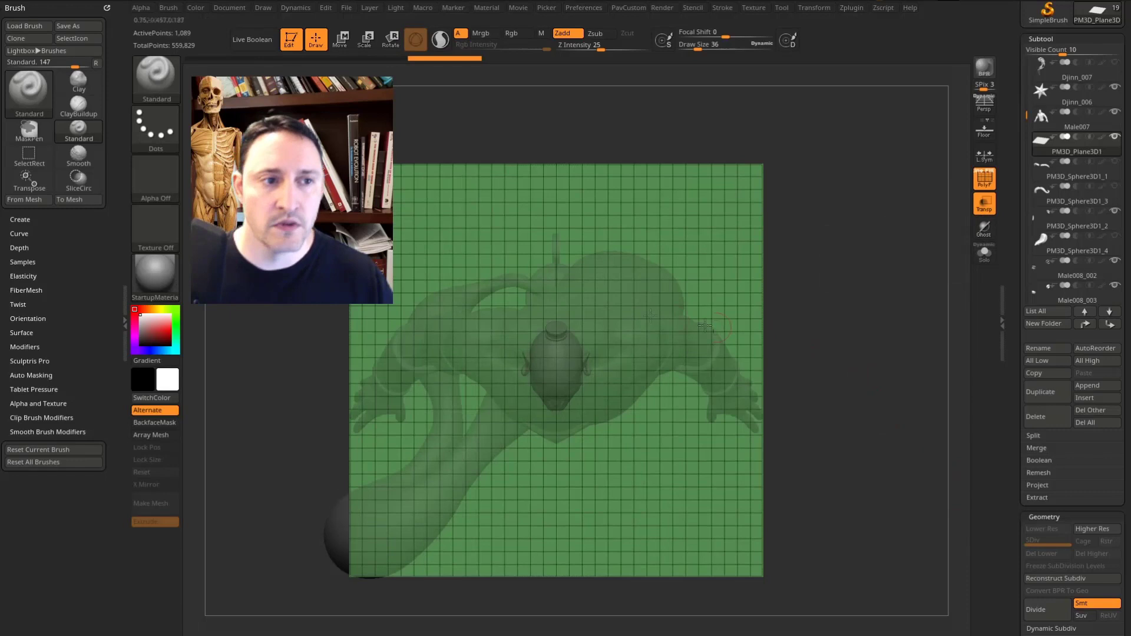
Slice the plane with the SliceCirc brush, cutting a small circle around the head and a larger one reaching over the shoulders
left_click(156, 80, "ctrl+shift")
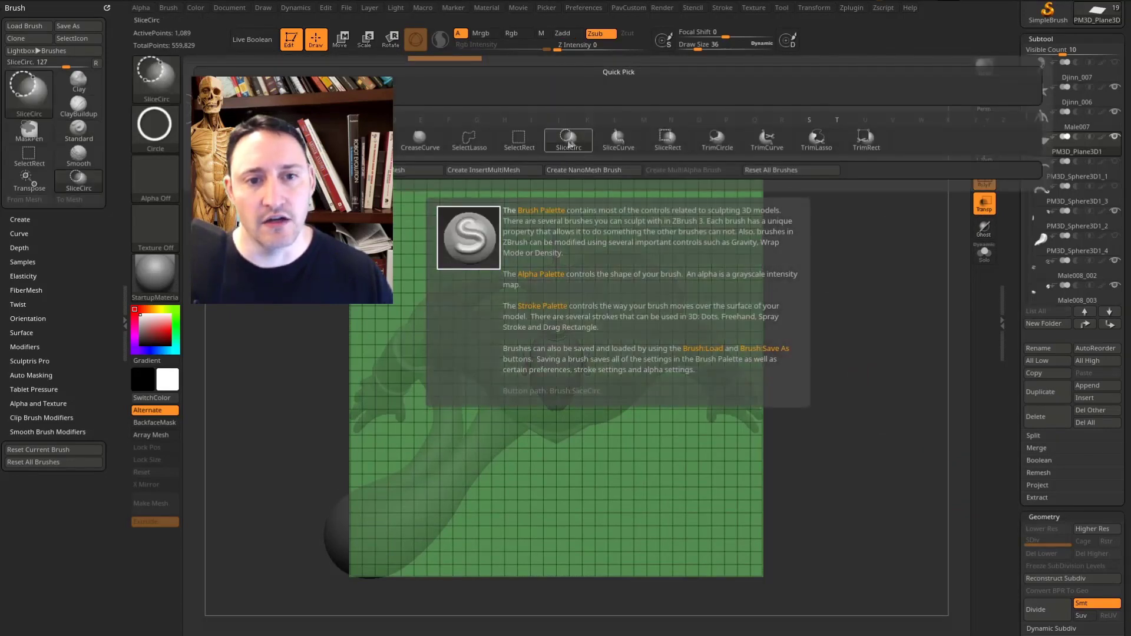
left_click(574, 146)
left_click(155, 125)
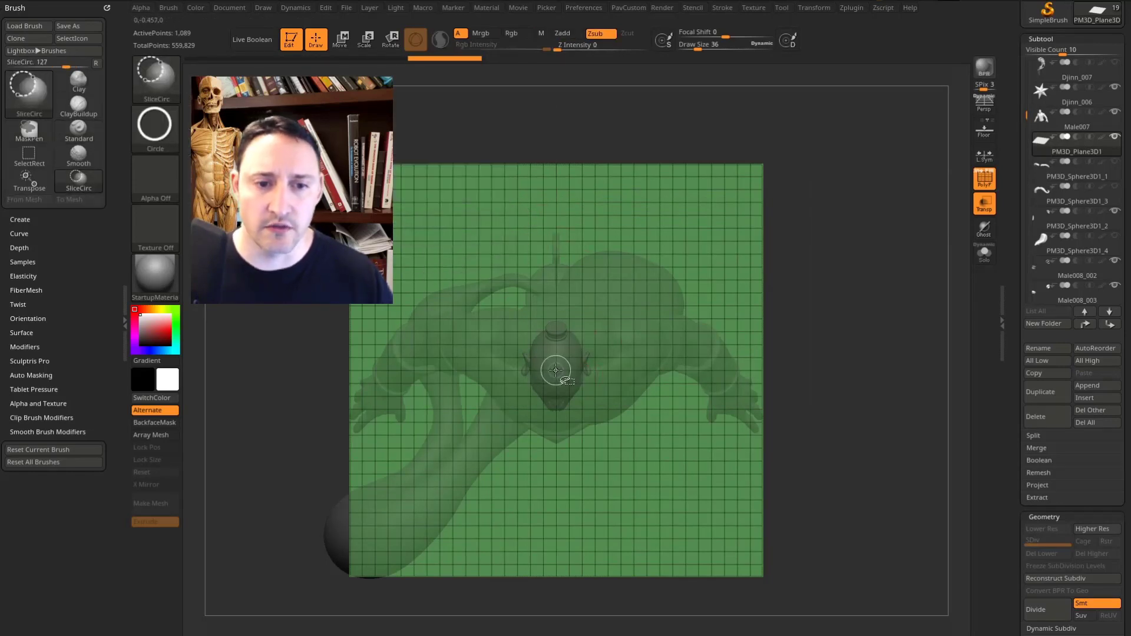
left_click_drag(571, 385, 586, 403)
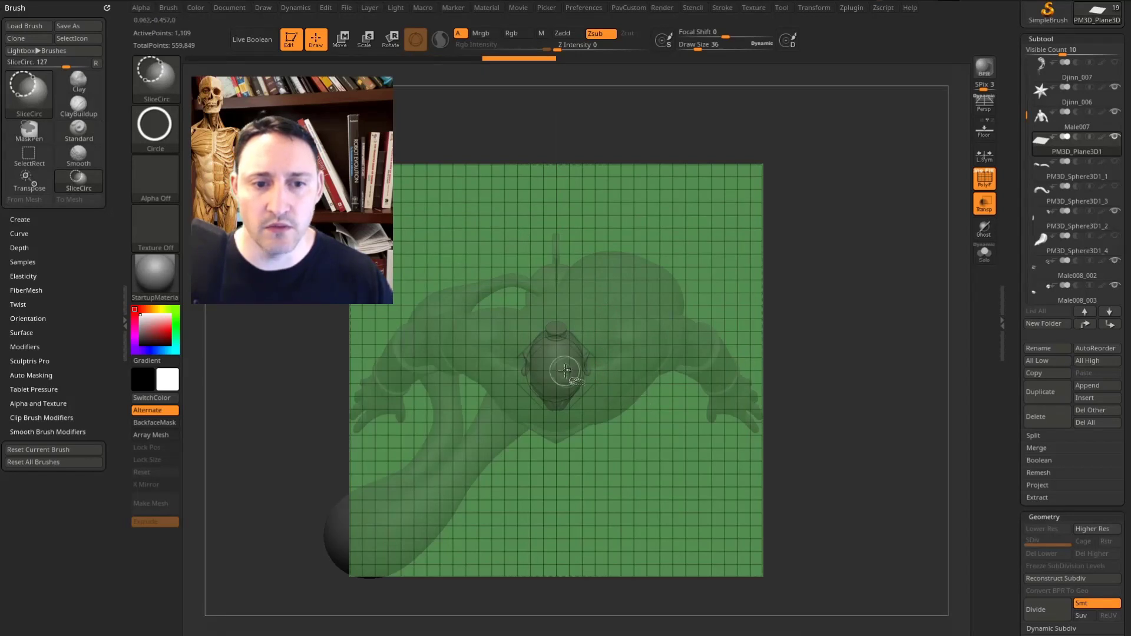
left_click_drag(556, 365, 660, 440)
left_click_drag(829, 357, 886, 361)
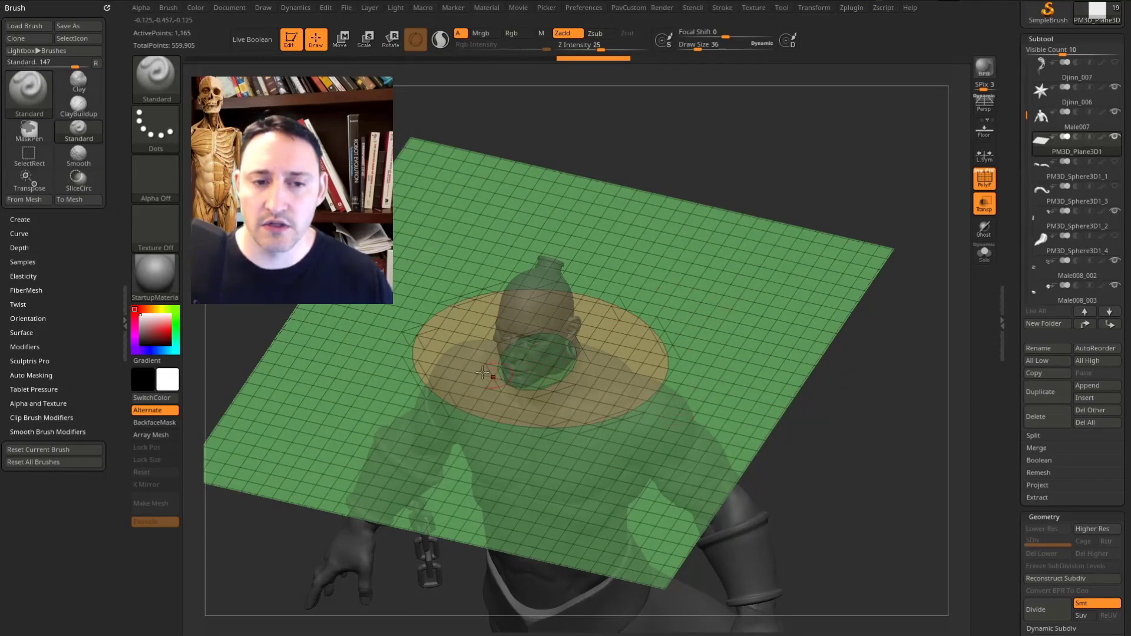
Isolate the ring-shaped polygroup between the two circular cuts and delete the hidden geometry
key("ctrl+shift")
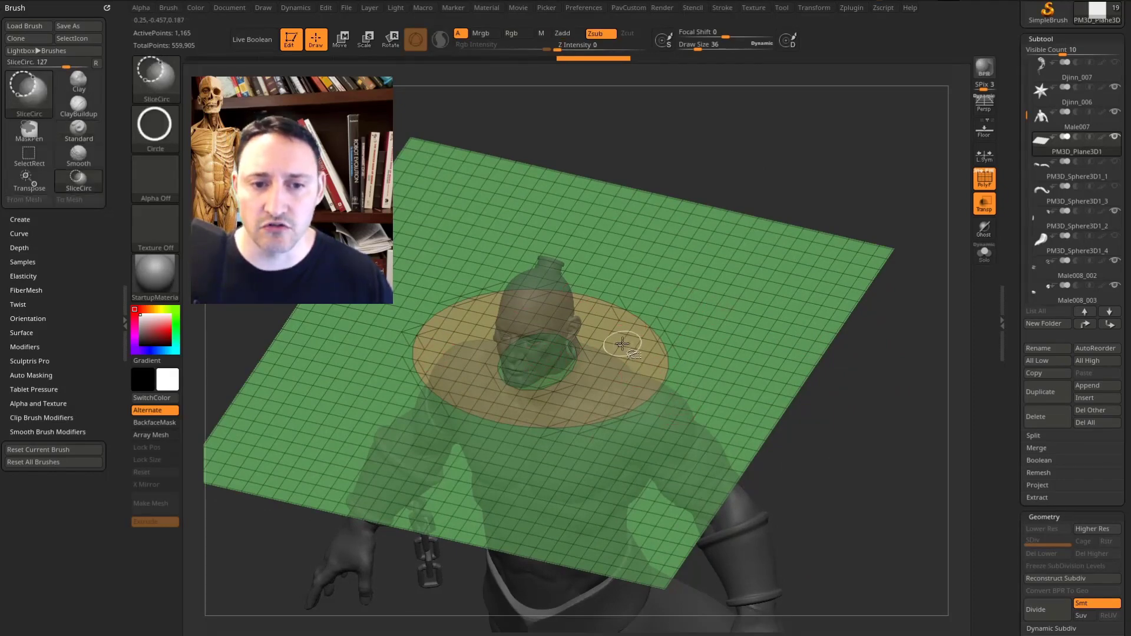
left_click(623, 343, "ctrl+shift")
mouse_move(778, 335)
left_mouse_down()
mouse_move(828, 352)
mouse_move(805, 350)
left_mouse_up()
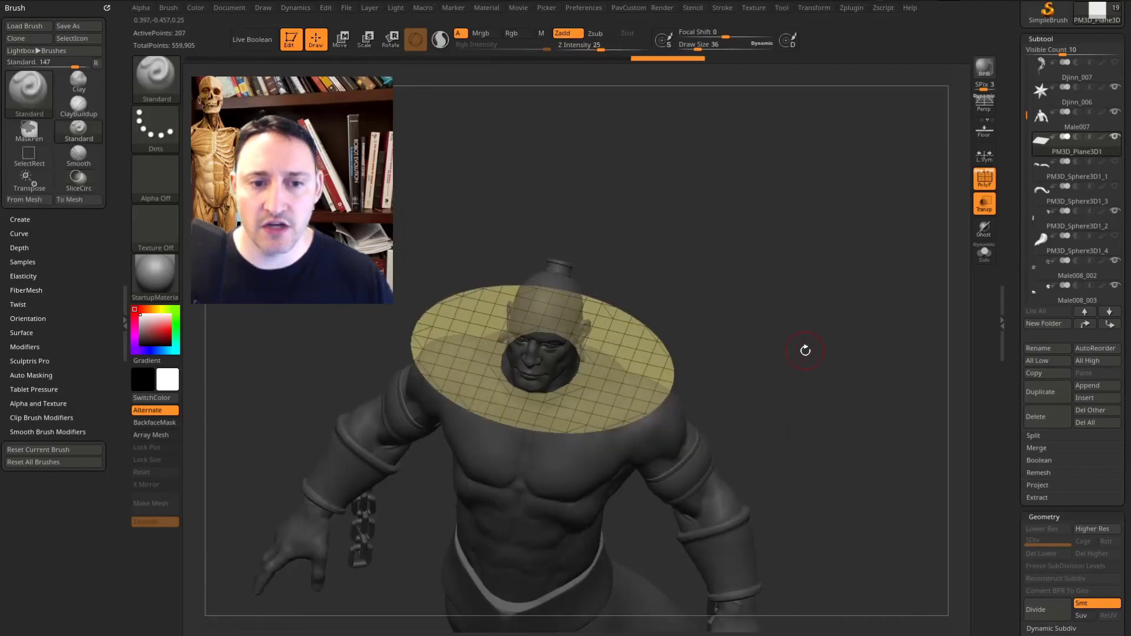
left_click_drag(1010, 356, 1028, 244)
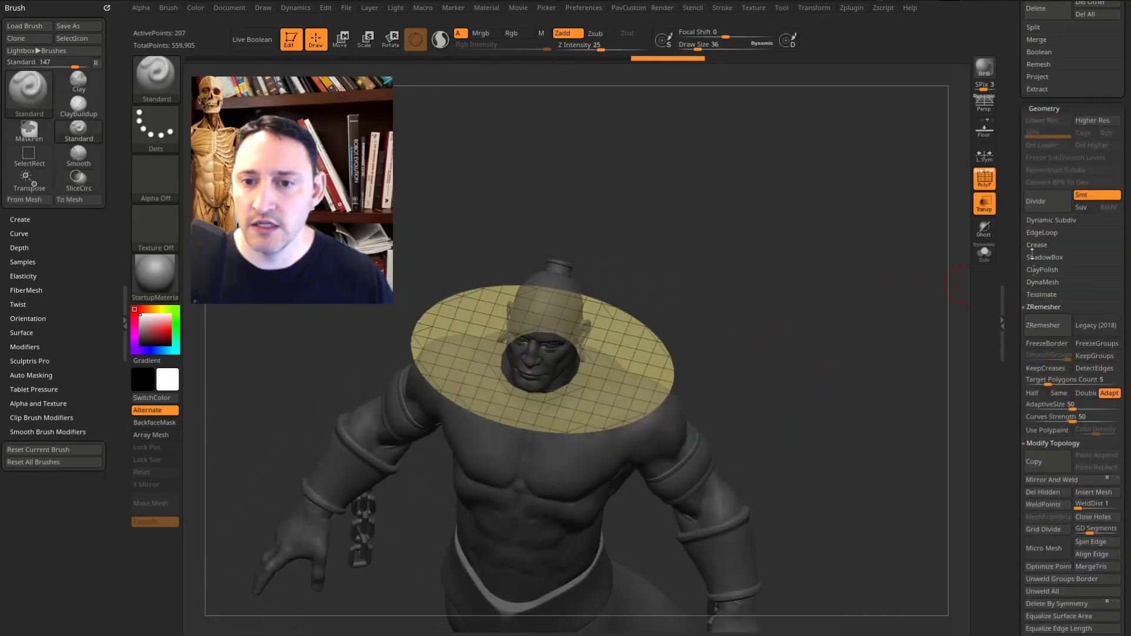
left_click(1039, 308, "shift")
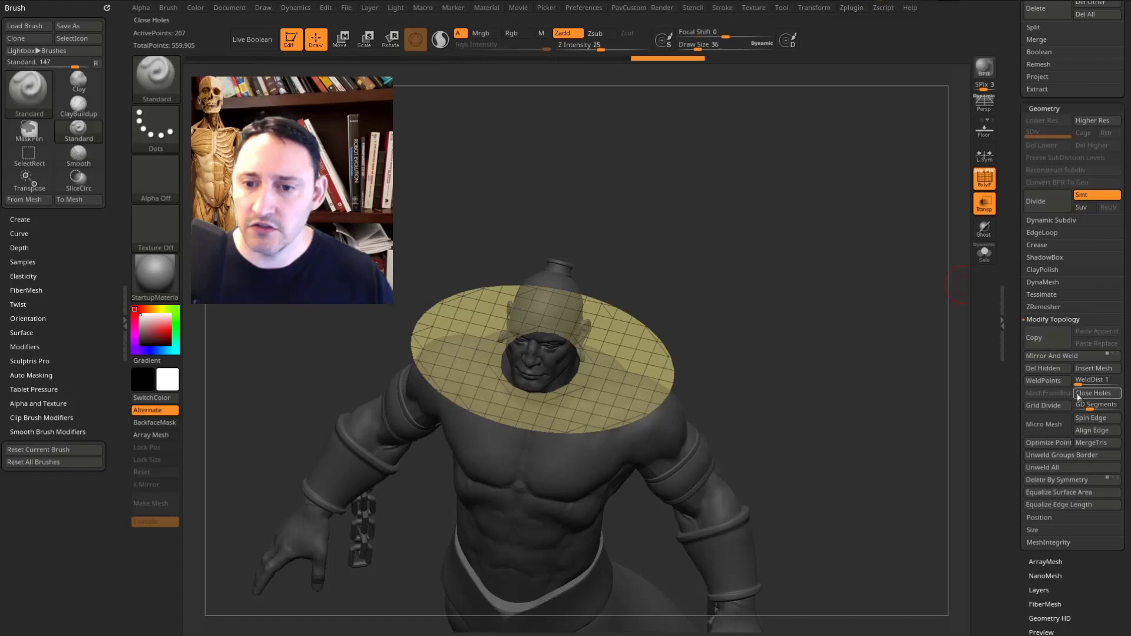
left_click(1040, 366)
left_click_drag(919, 367, 816, 340)
left_click_drag(635, 330, 630, 356)
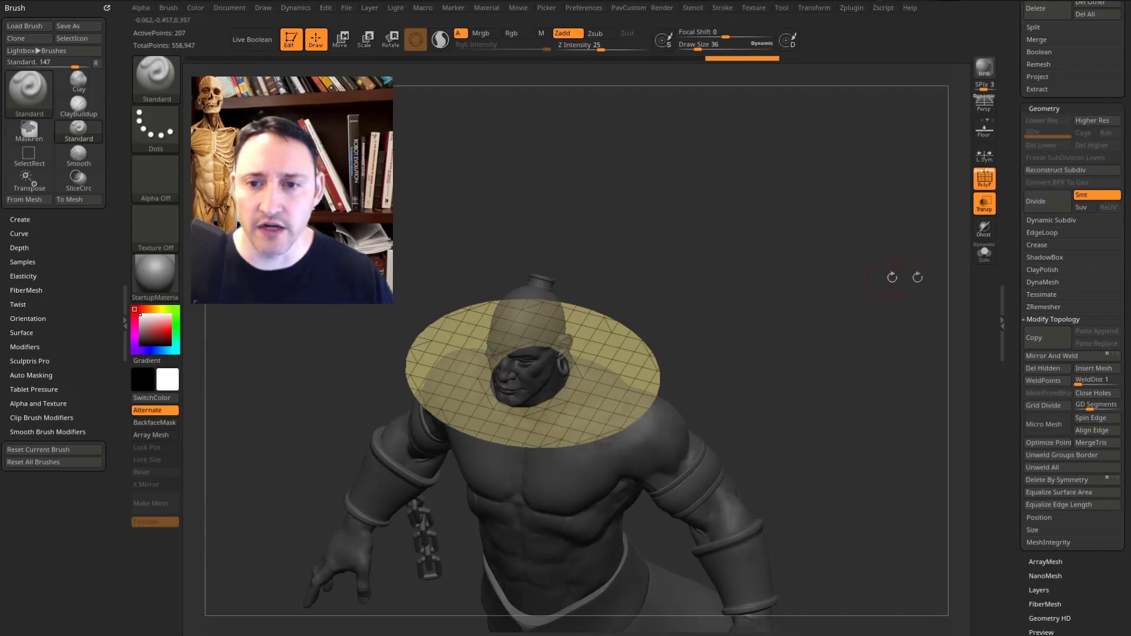
Remesh the ring with ZRemesher using AdaptiveSize 0 and the Double option
left_click(1043, 307)
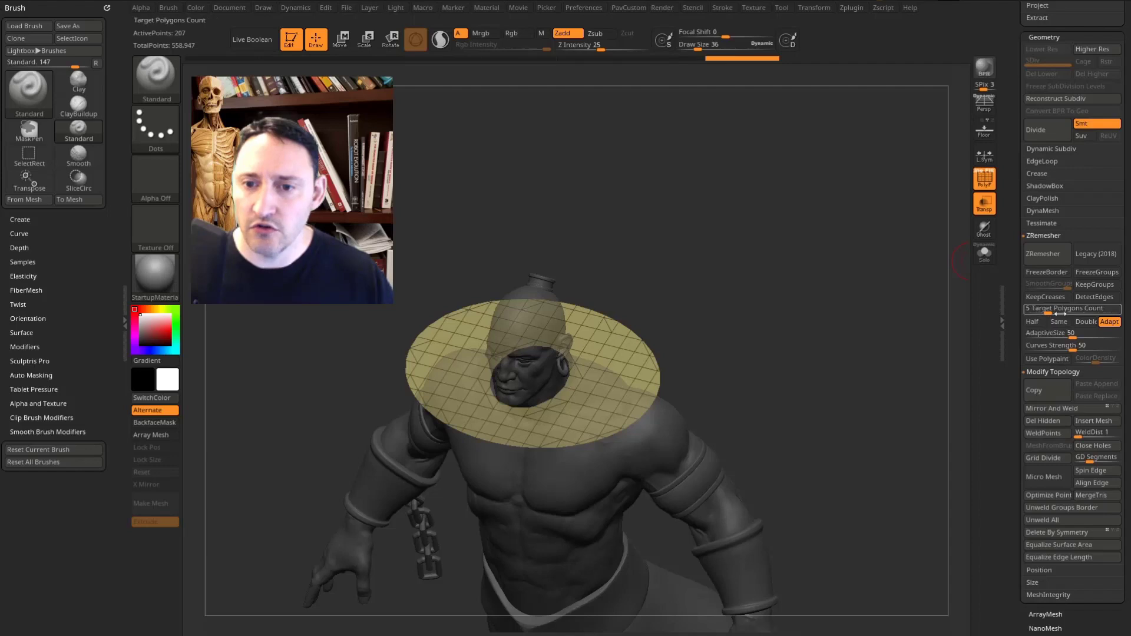
left_click(1028, 335)
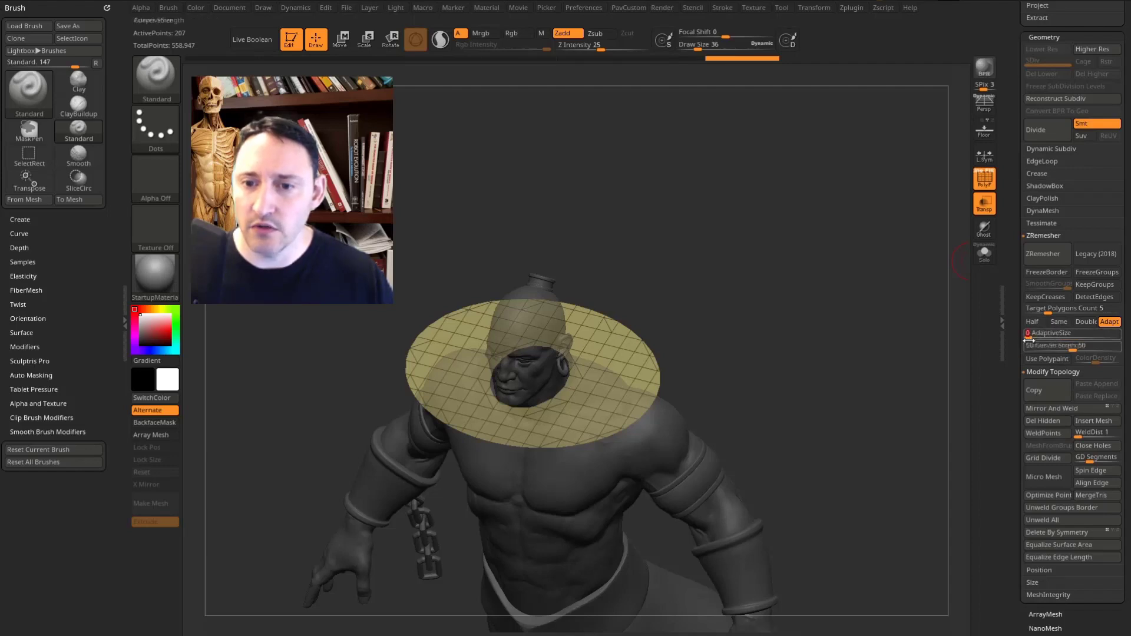
left_click(1086, 322)
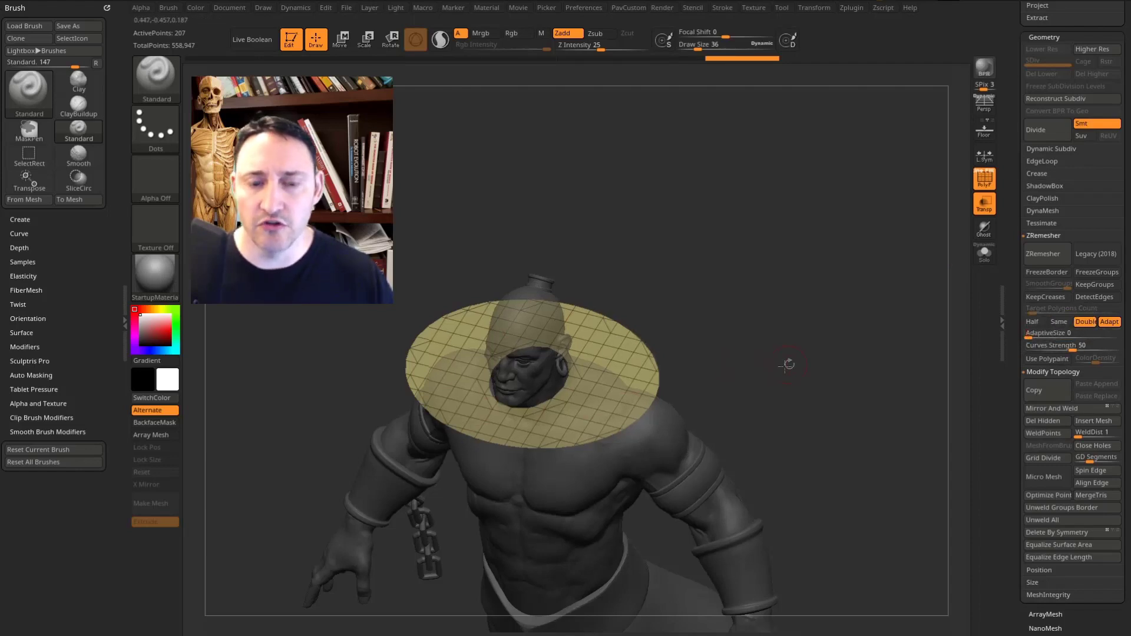
left_click_drag(781, 364, 781, 303)
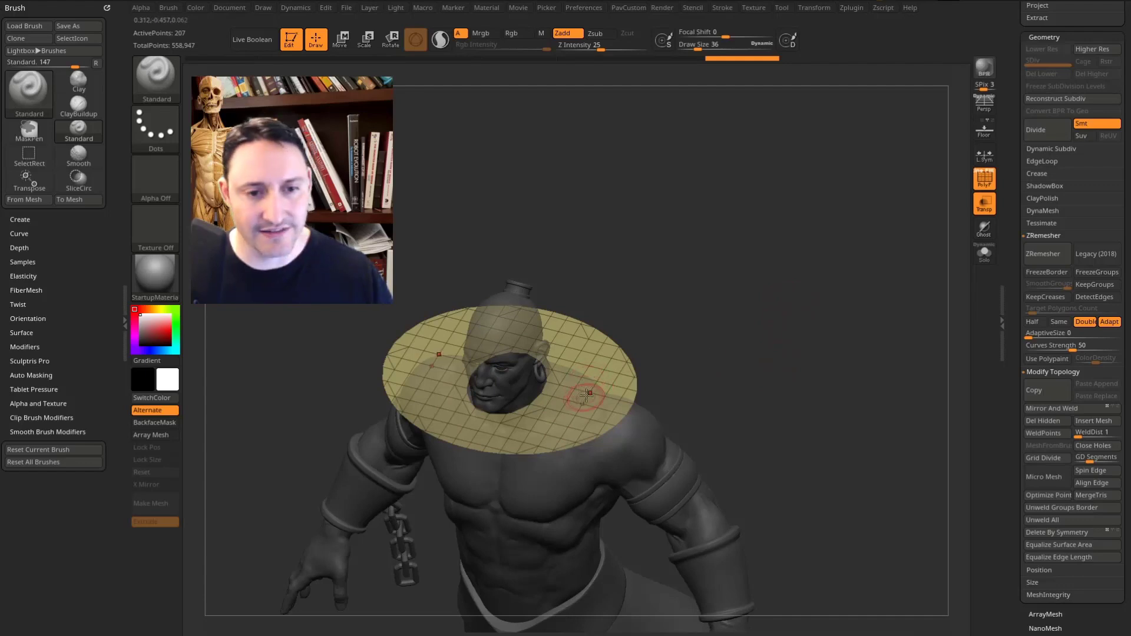
left_click_drag(719, 397, 802, 390)
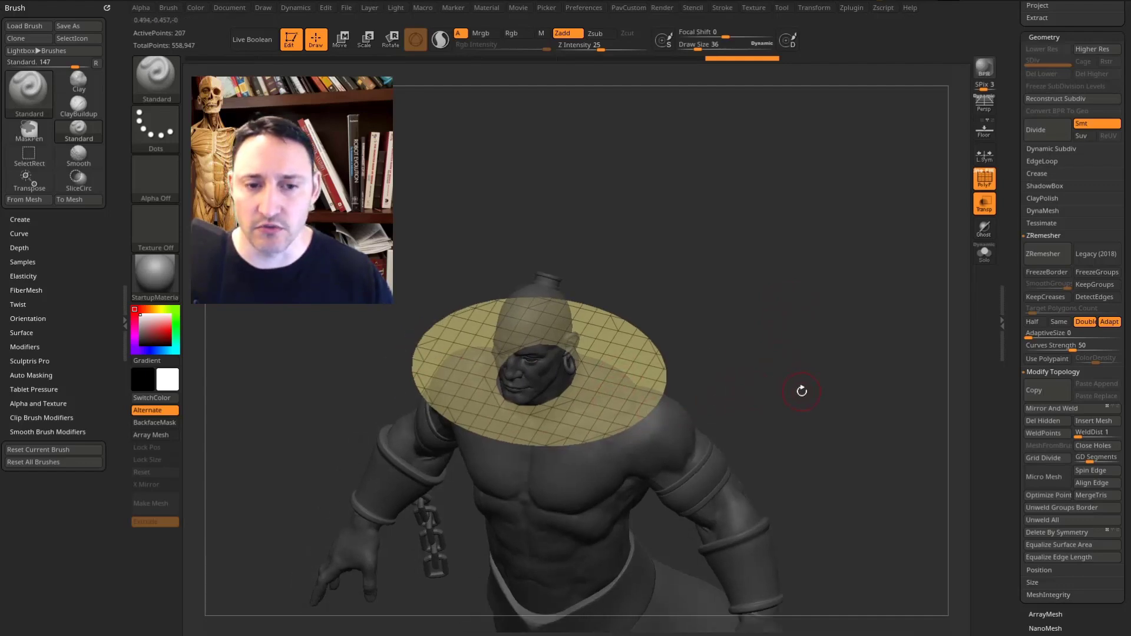
left_click(1043, 254)
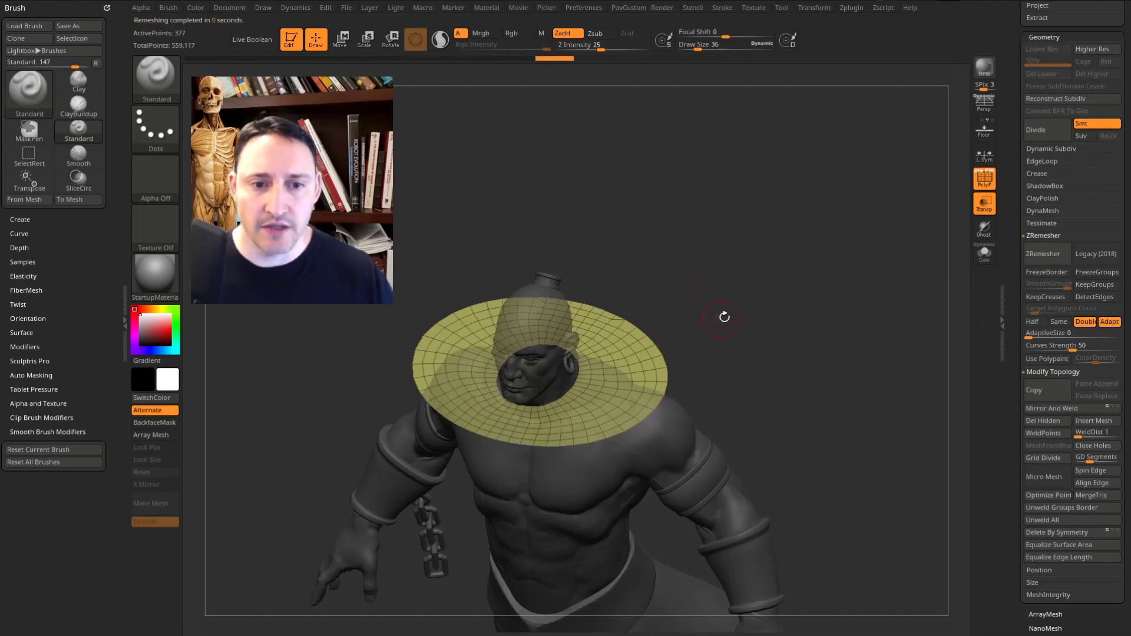
Remesh the ring again with ZRemesher's Same option to get cleaner topology, and turn off Transparency
left_click_drag(720, 321, 742, 261)
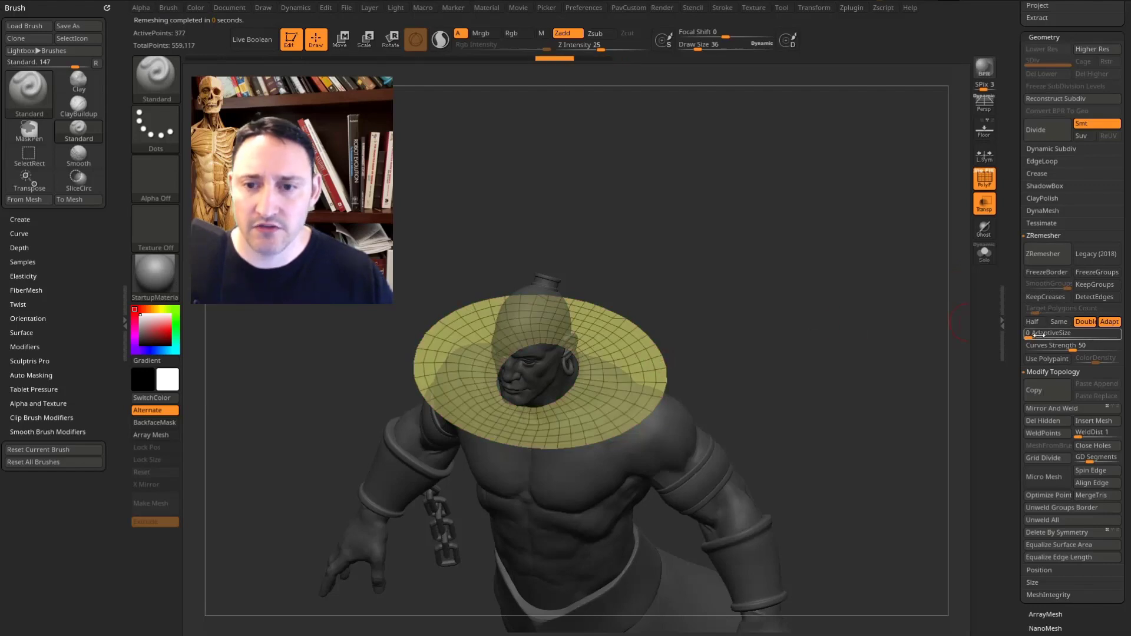
left_click(1057, 261)
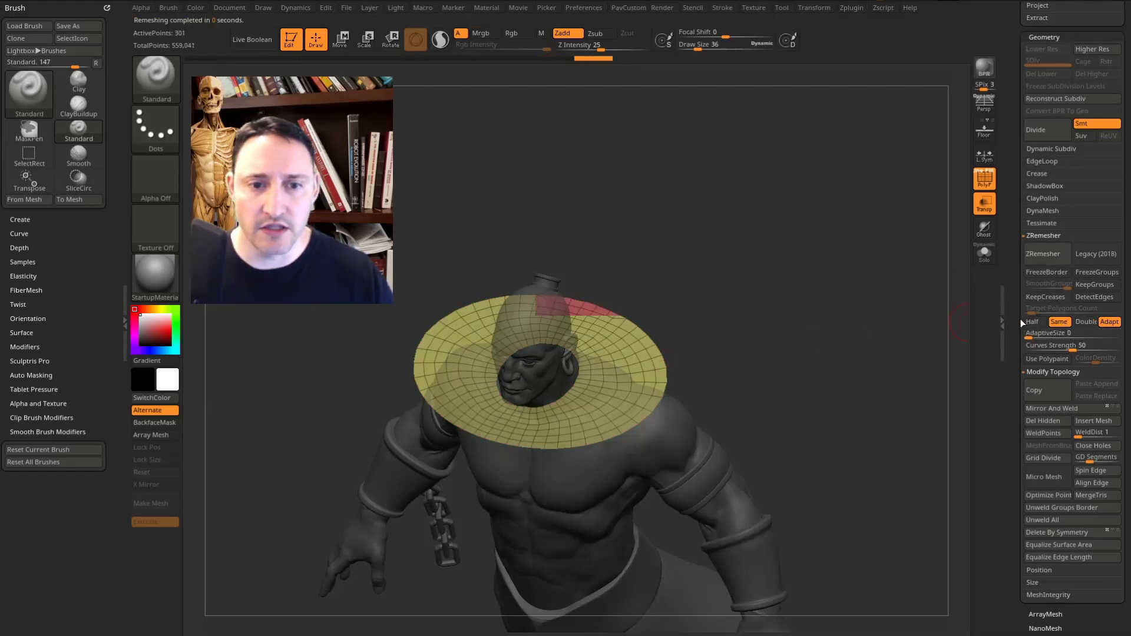
left_click_drag(755, 310, 852, 321)
left_click(991, 211)
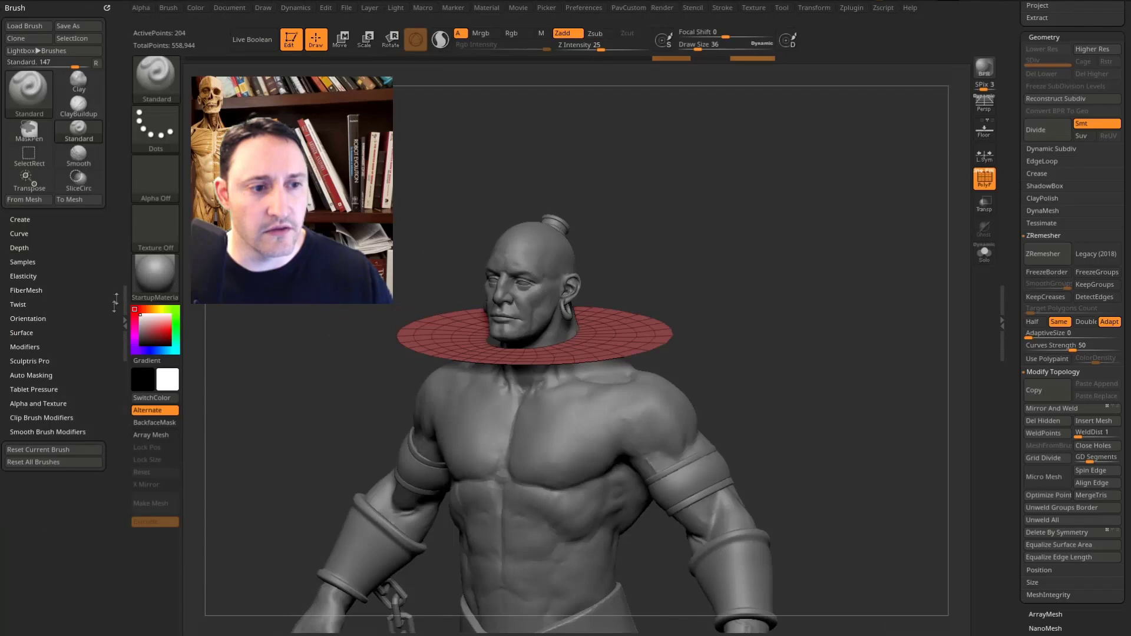
Dock the Dynamics palette above the Brush palette and frame the ring with the upper body
left_click(295, 8)
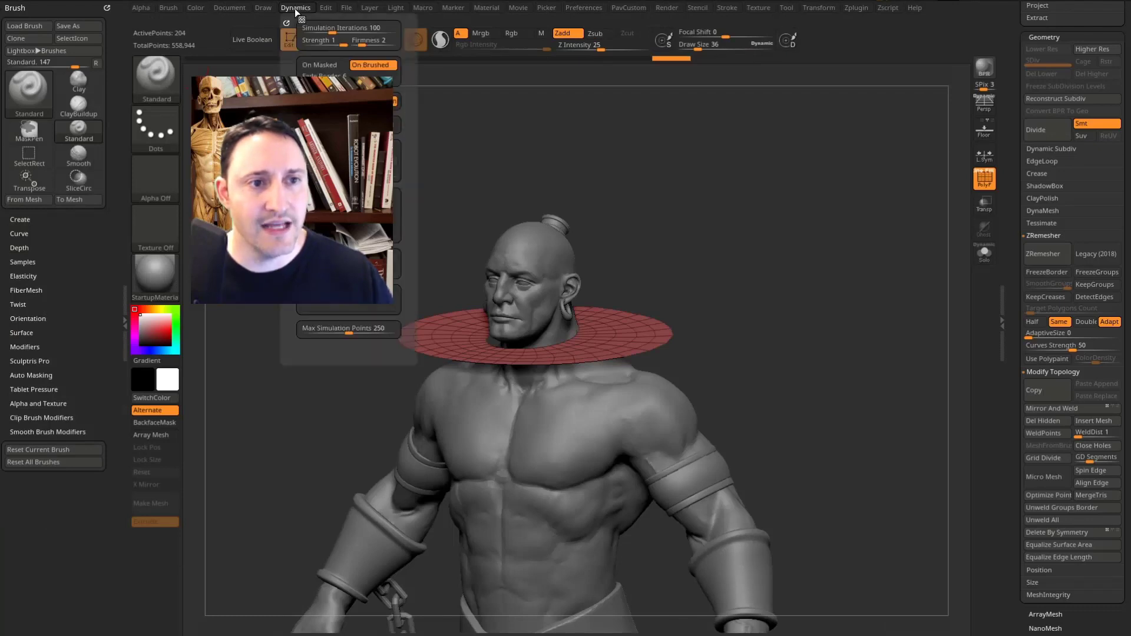
mouse_move(285, 22)
left_mouse_down()
mouse_move(115, 57)
mouse_move(58, 50)
left_mouse_up()
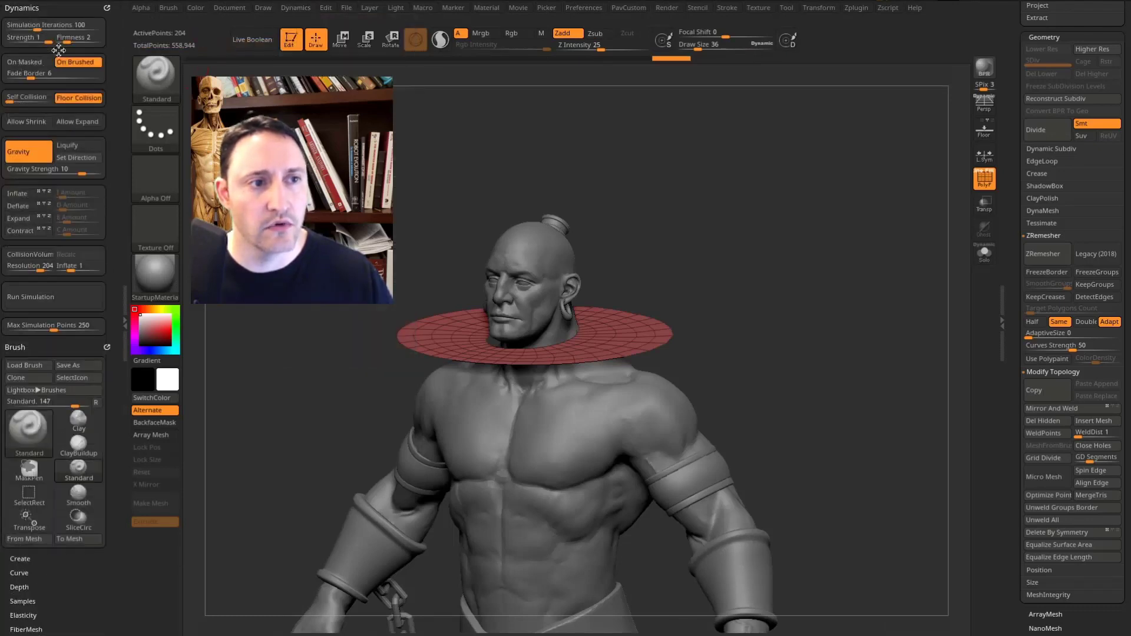
left_click_drag(770, 332, 753, 355)
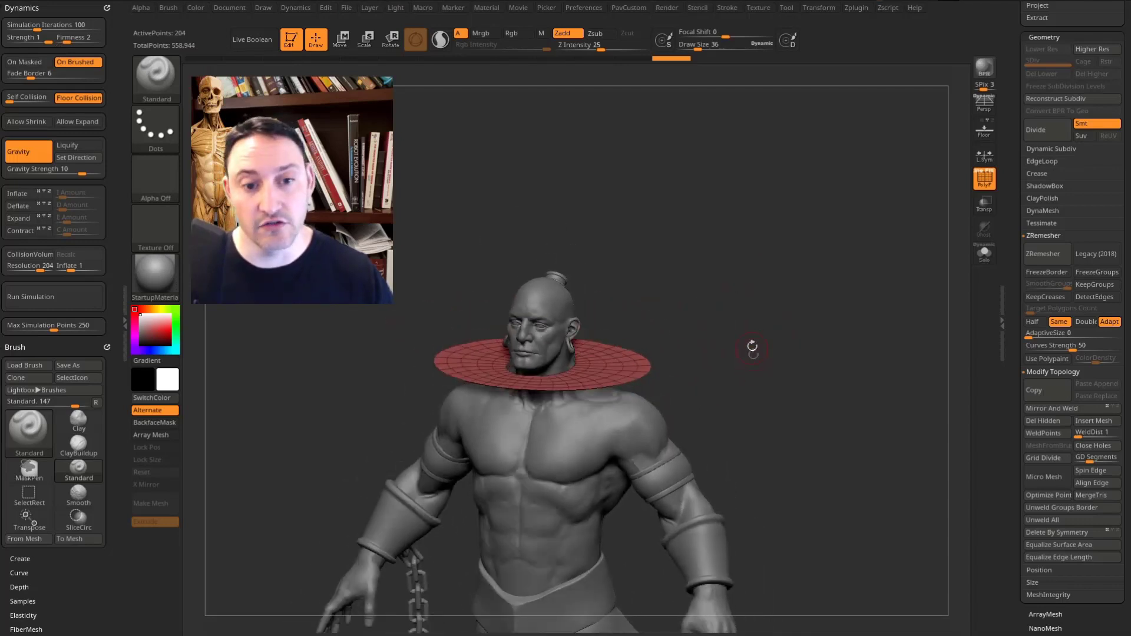
Set the Dynamics Gravity Strength to about 0.94 and enable Collision Volume
left_click_drag(82, 173, 75, 175)
left_click(73, 174)
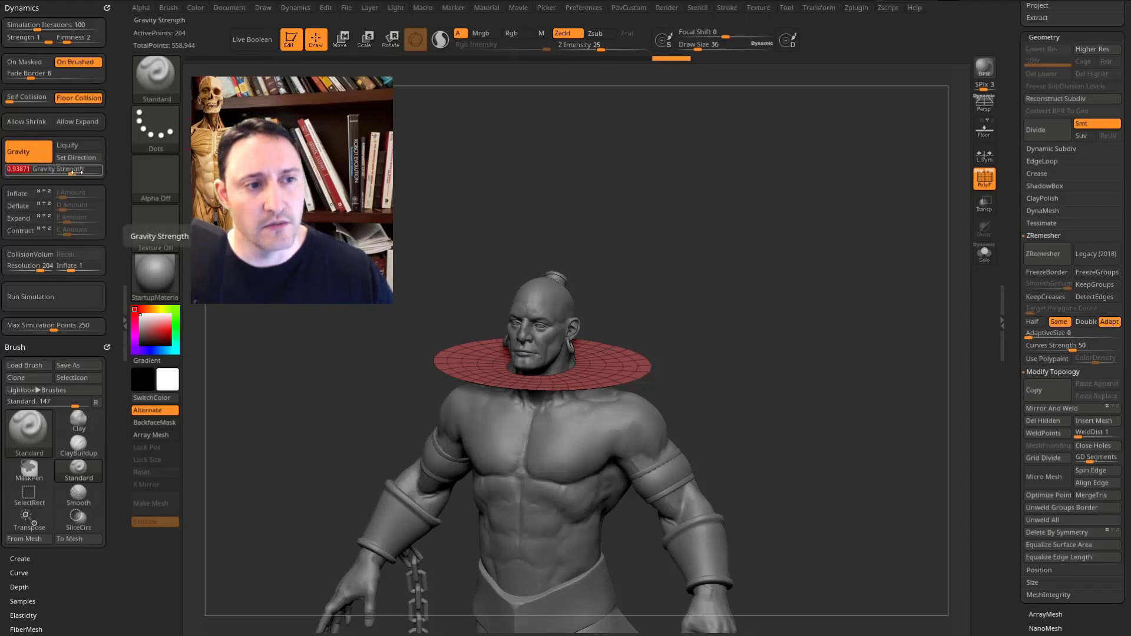
left_click(40, 260)
mouse_move(736, 333)
left_mouse_down()
mouse_move(760, 325)
mouse_move(741, 352)
mouse_move(715, 336)
mouse_move(661, 374)
left_mouse_up()
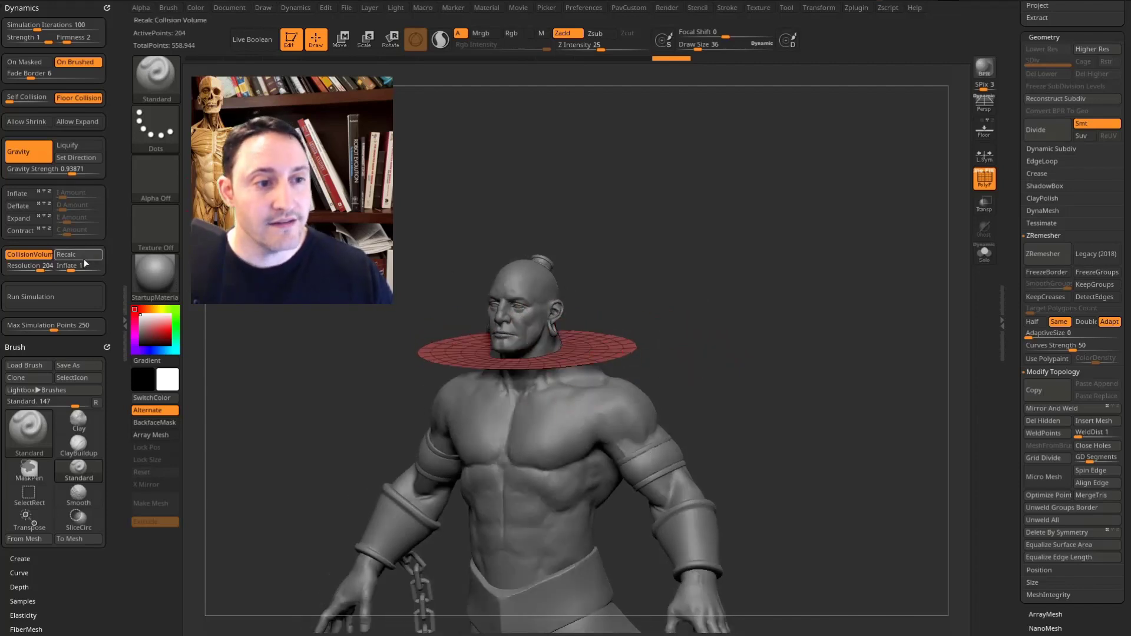
Try draping the ring over the shoulders with a cloth simulation, check it from the front and side, and undo it
left_click(76, 289)
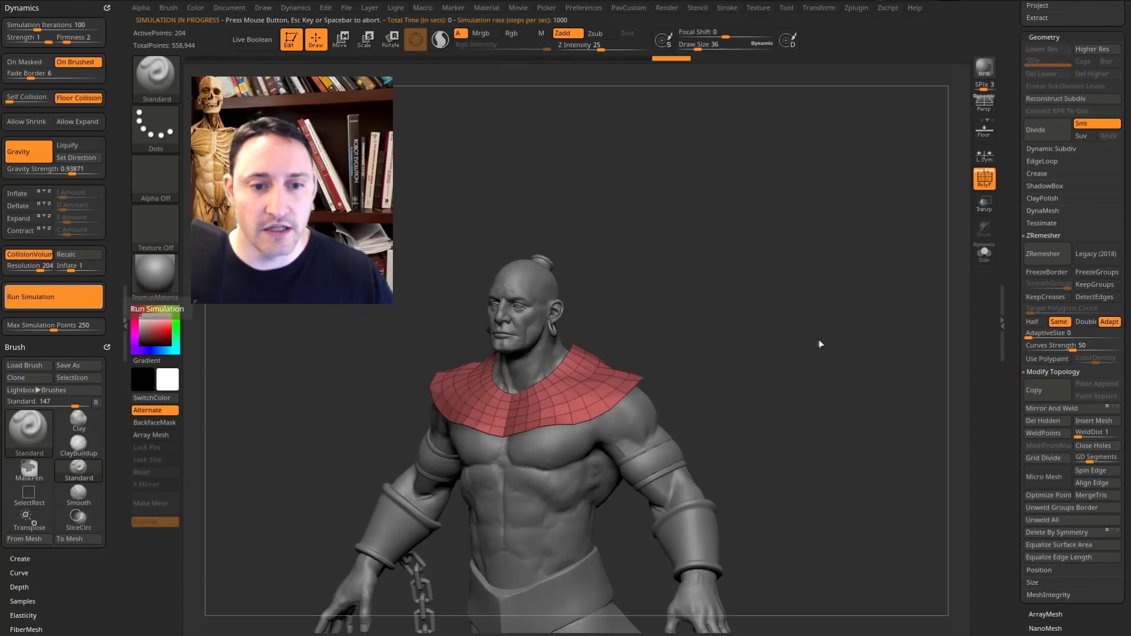
mouse_move(791, 344)
left_mouse_down("shift")
mouse_move(833, 336)
mouse_move(864, 341)
mouse_move(846, 338)
mouse_move(857, 350)
left_mouse_up("shift")
mouse_move(858, 350)
left_mouse_down("alt")
mouse_move(861, 361)
mouse_move(756, 377)
left_mouse_up("alt")
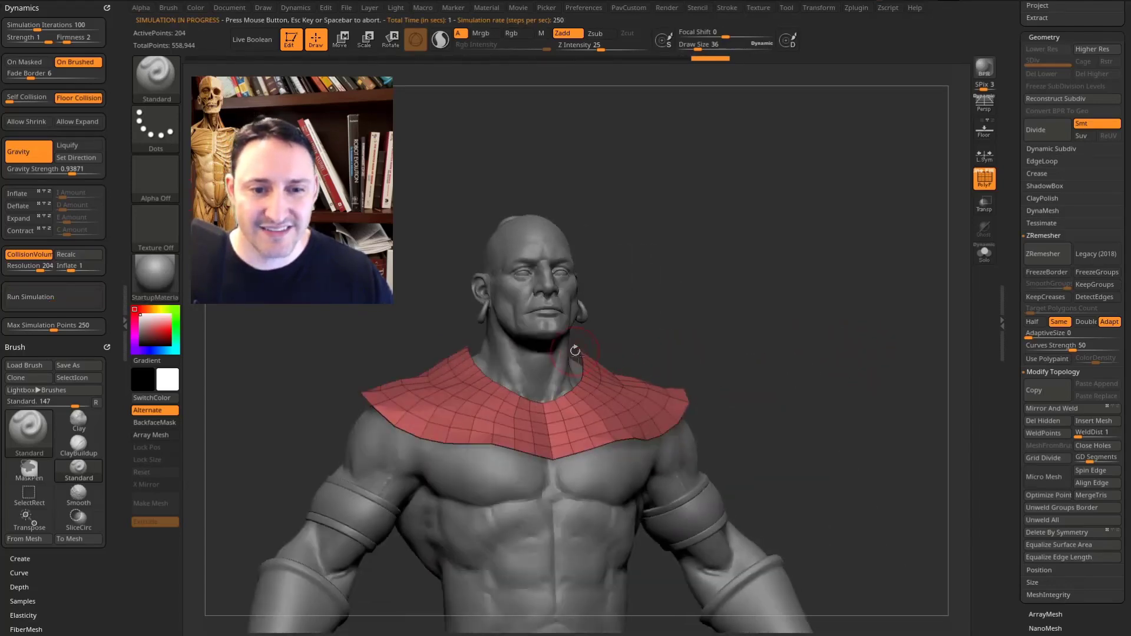
left_click_drag(666, 352, 720, 362)
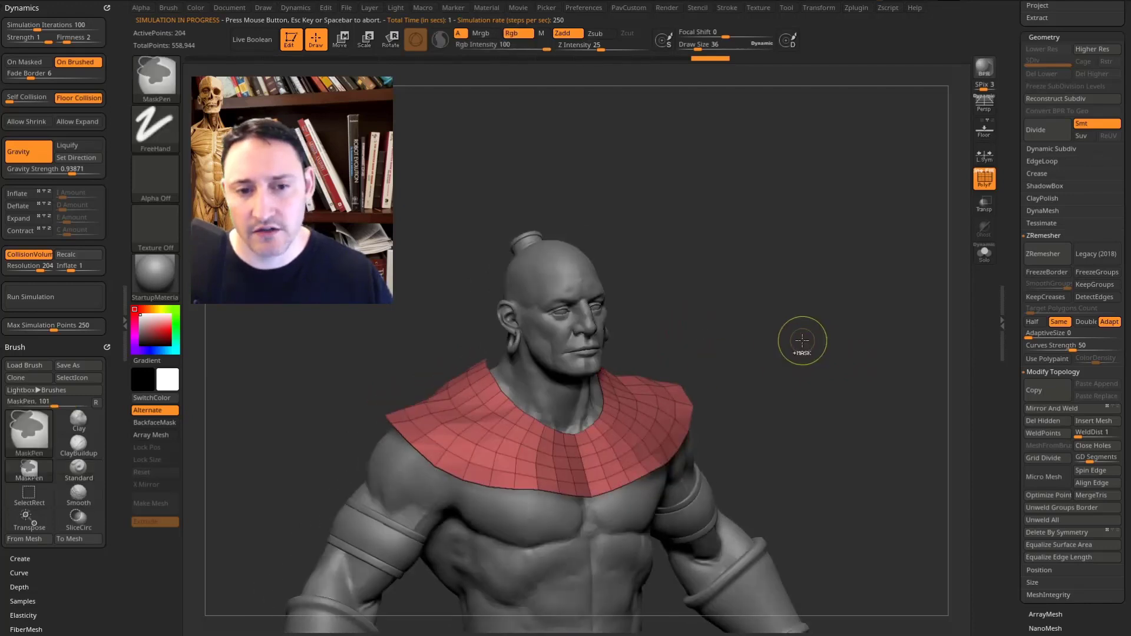
key("ctrl+z")
Set the Collision Volume Inflate to 0.5
left_click(70, 267)
left_click_drag(71, 269, 68, 269)
left_click(73, 270)
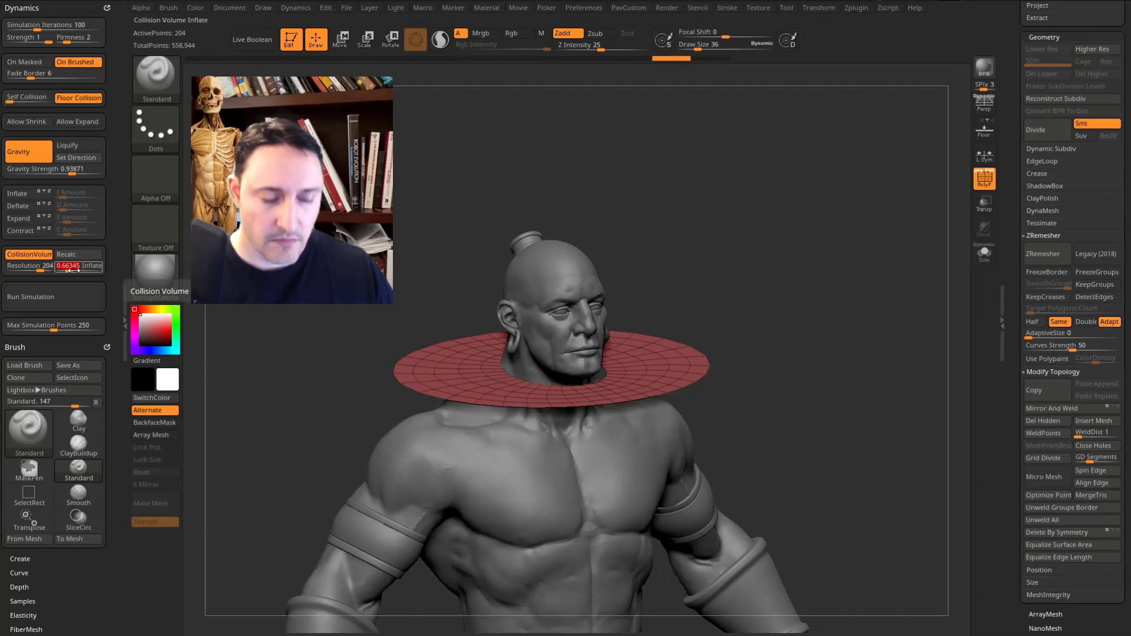
key("Return")
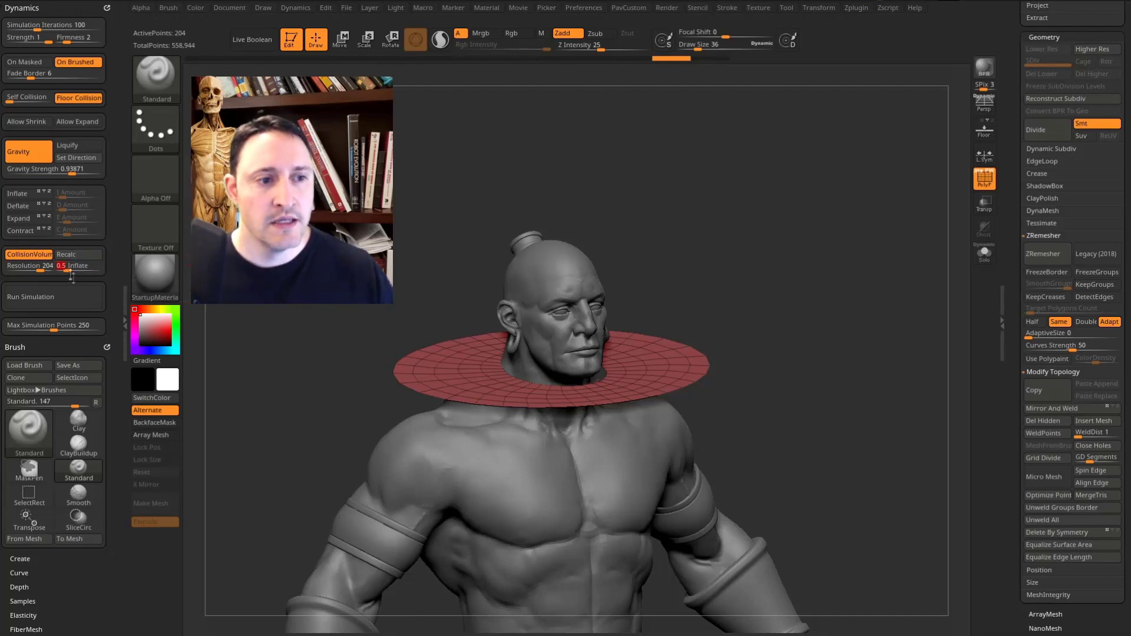
Run the cloth simulation to drape the ring over the shoulders, stop it and check the collar from the front
left_click(68, 326)
key("Return")
left_click(35, 297)
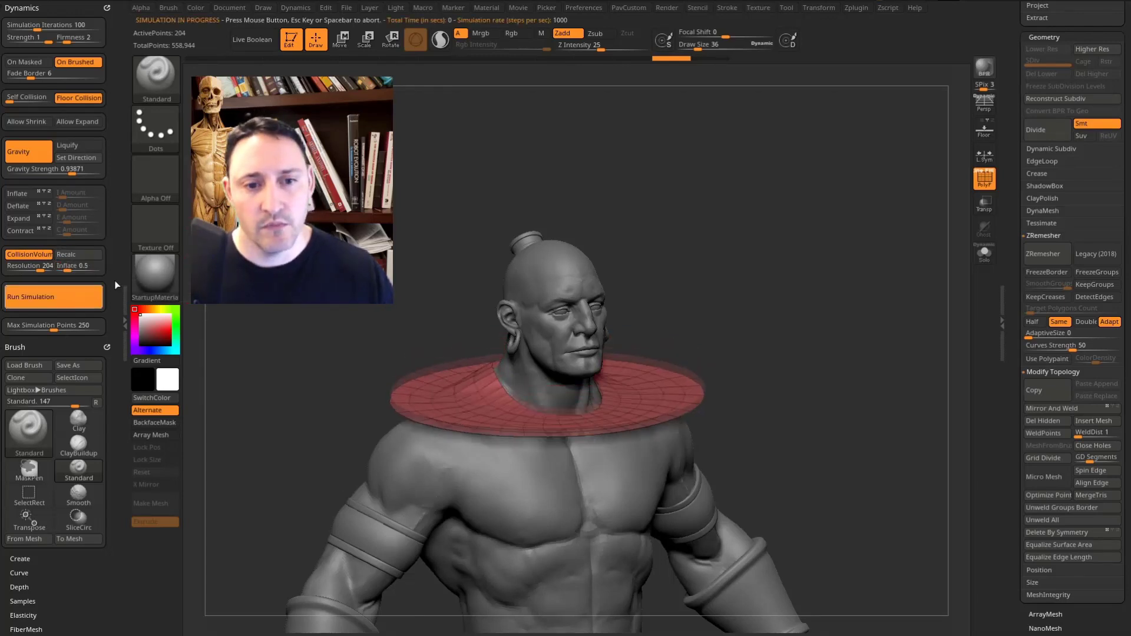
mouse_move(836, 310)
left_mouse_down("shift")
mouse_move(846, 321)
mouse_move(825, 313)
mouse_move(800, 336)
mouse_move(748, 277)
mouse_move(776, 284)
mouse_move(792, 272)
mouse_move(820, 303)
mouse_move(841, 306)
mouse_move(717, 412)
left_mouse_up("shift")
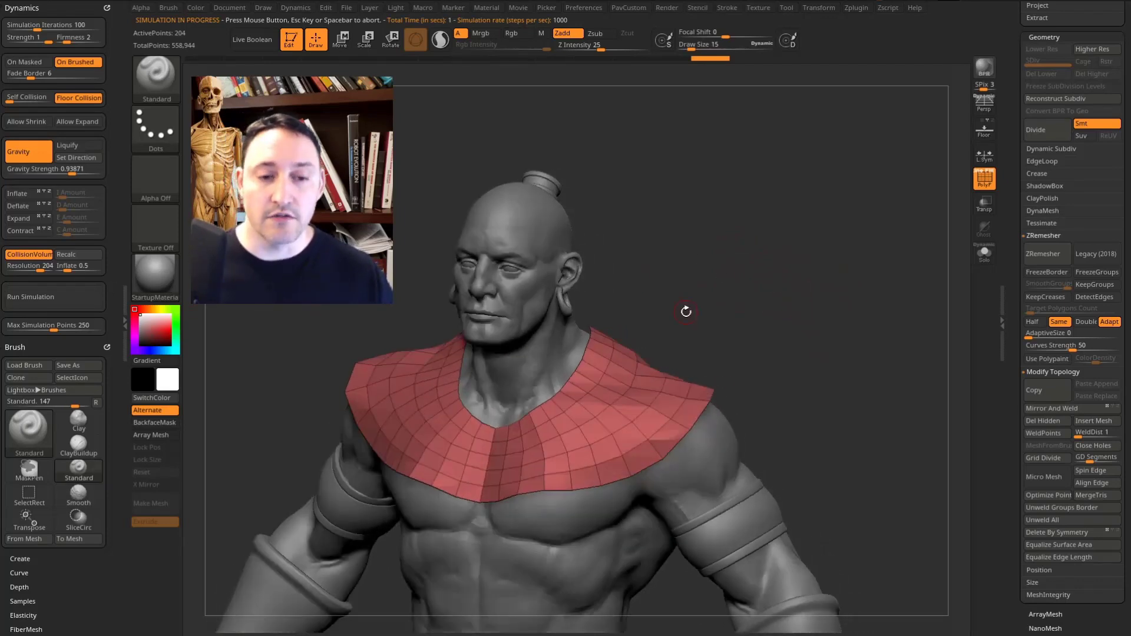
left_click_drag(823, 285, 847, 295)
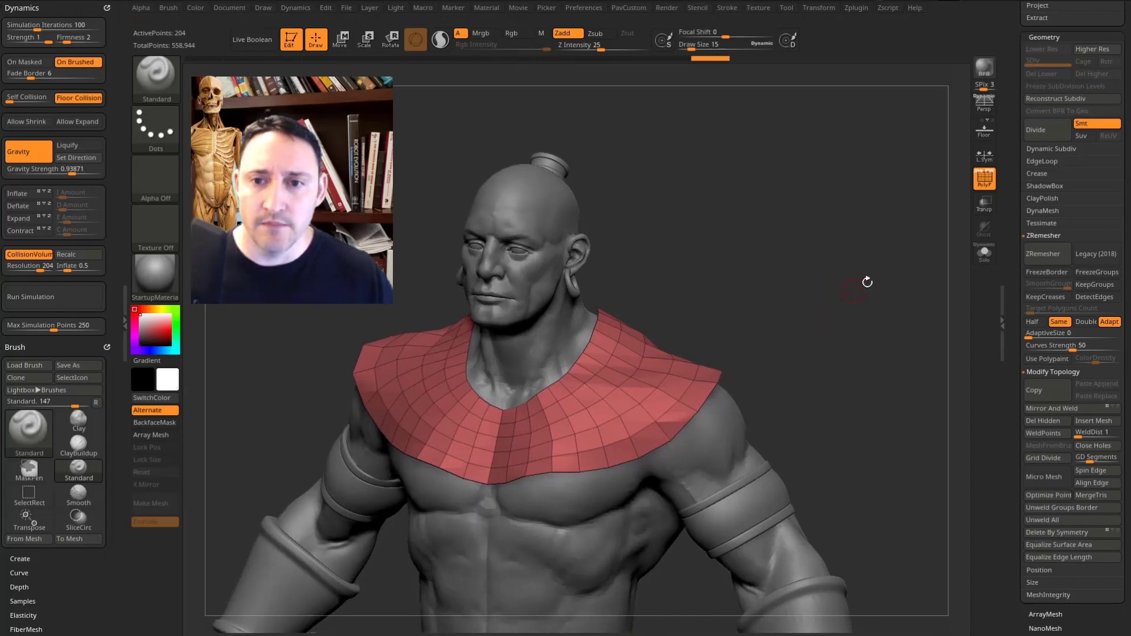
Enable Dynamic Subdiv on the collar, toggle it off and on, and choose to always auto-activate it
scroll(1013, 221, "up", 5)
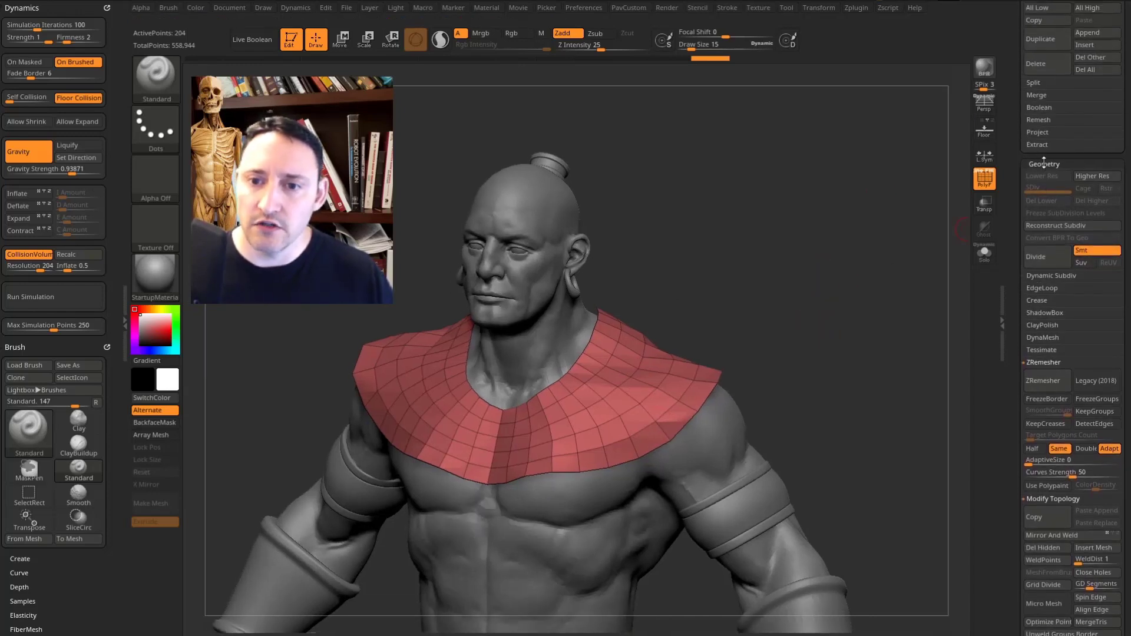
left_click(1039, 276)
scroll(1017, 253, "down", 3)
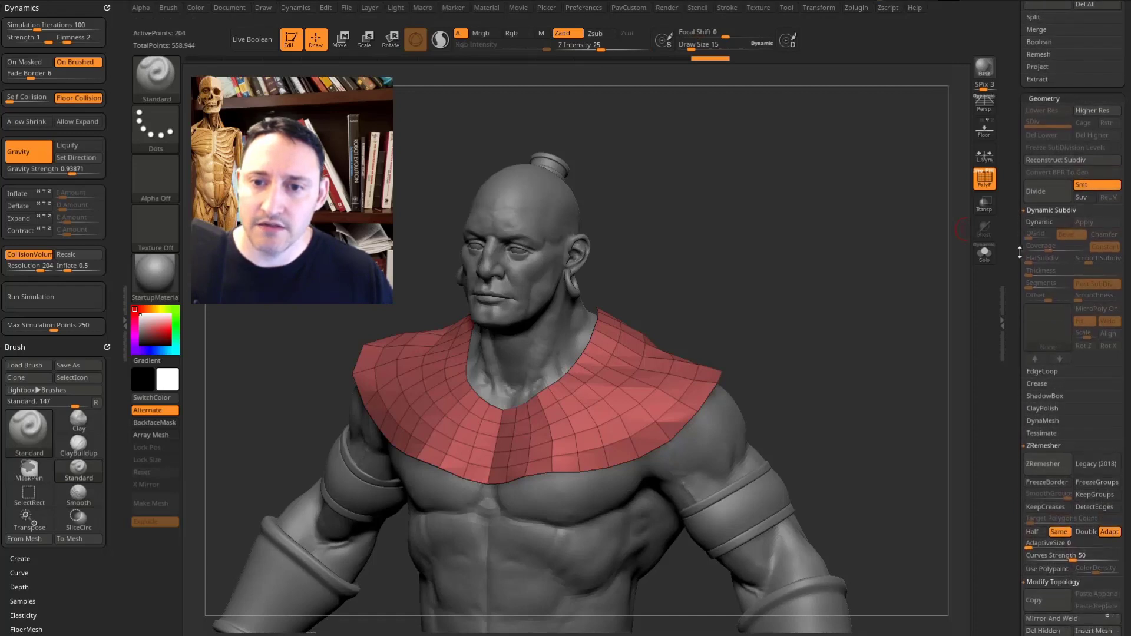
left_click(1040, 223)
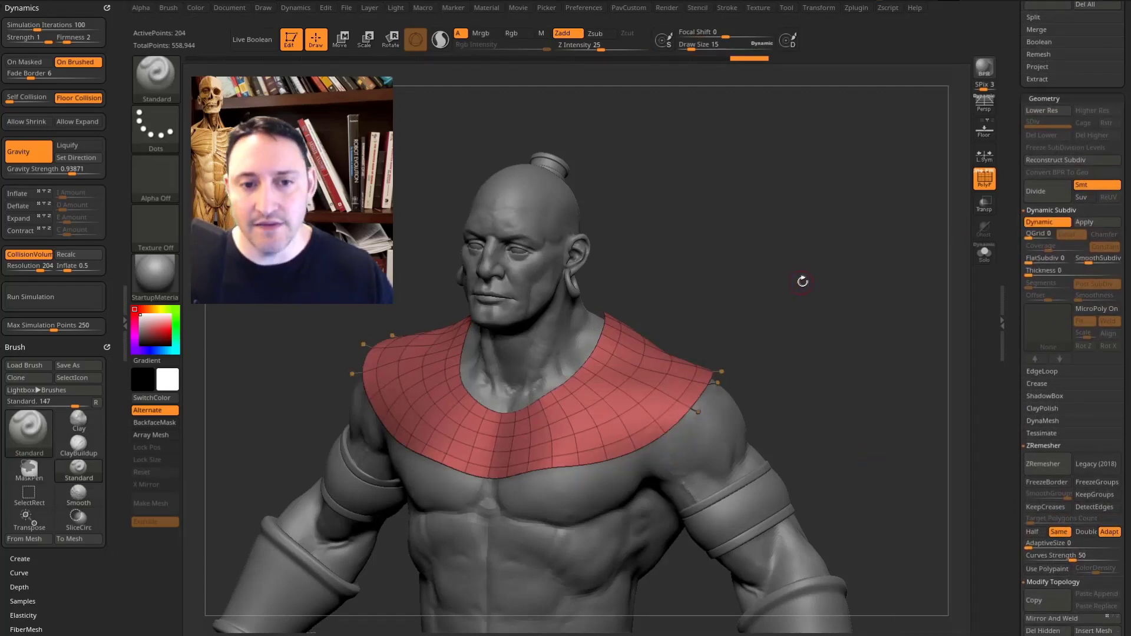
key("shift+d")
key("d")
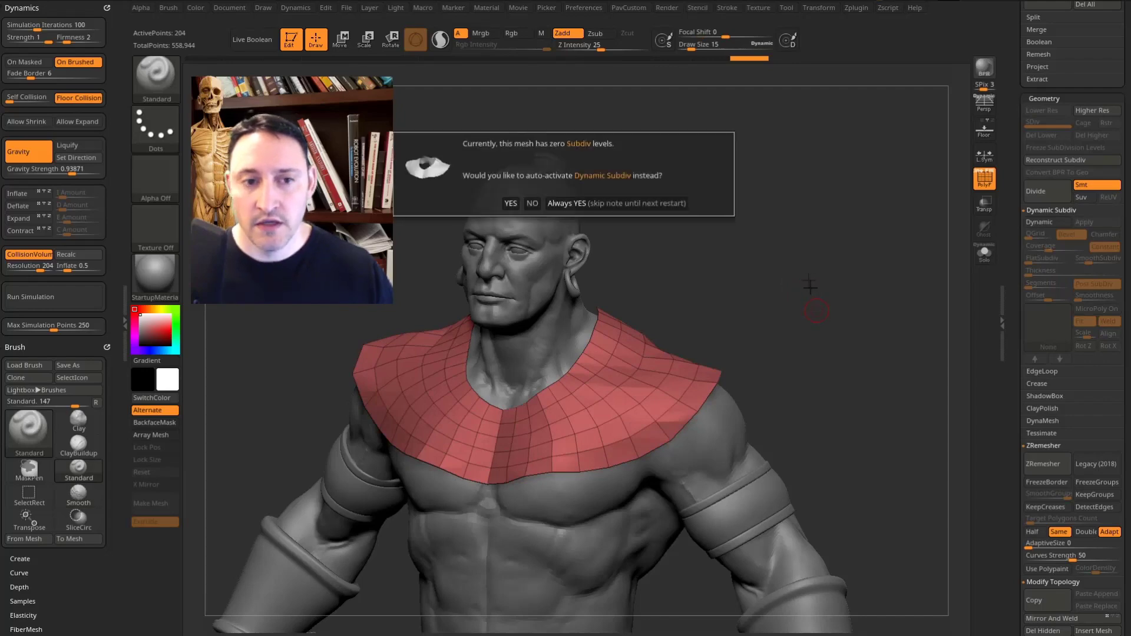
left_click(594, 206)
Give the collar a Dynamic Subdiv Thickness of about 0.0096
left_click_drag(864, 375, 870, 329)
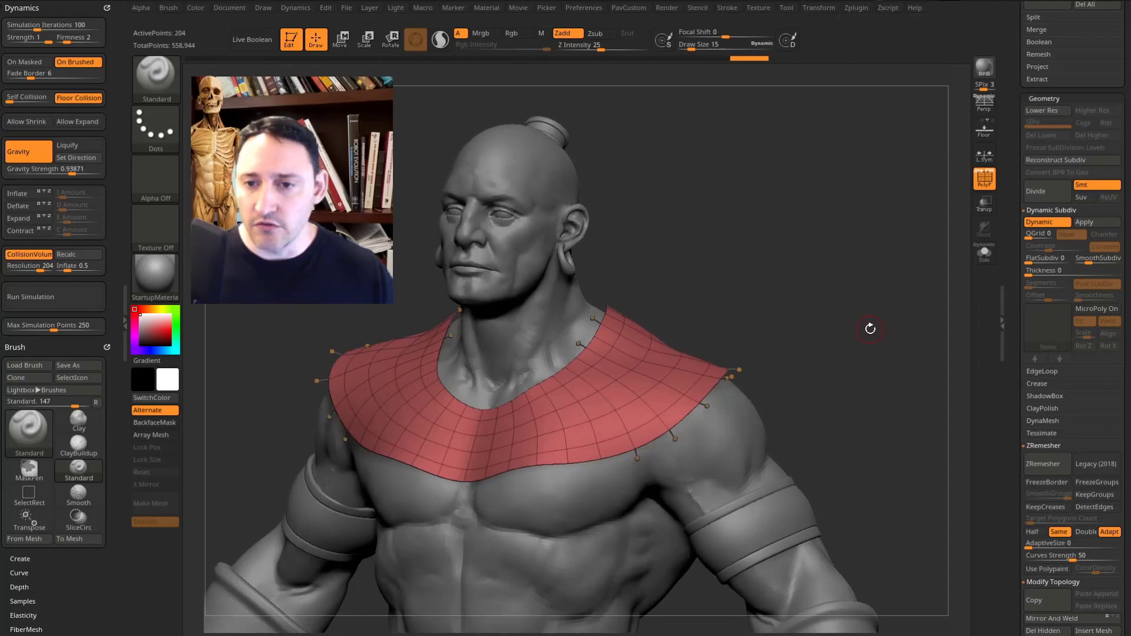
left_click_drag(837, 265, 862, 260)
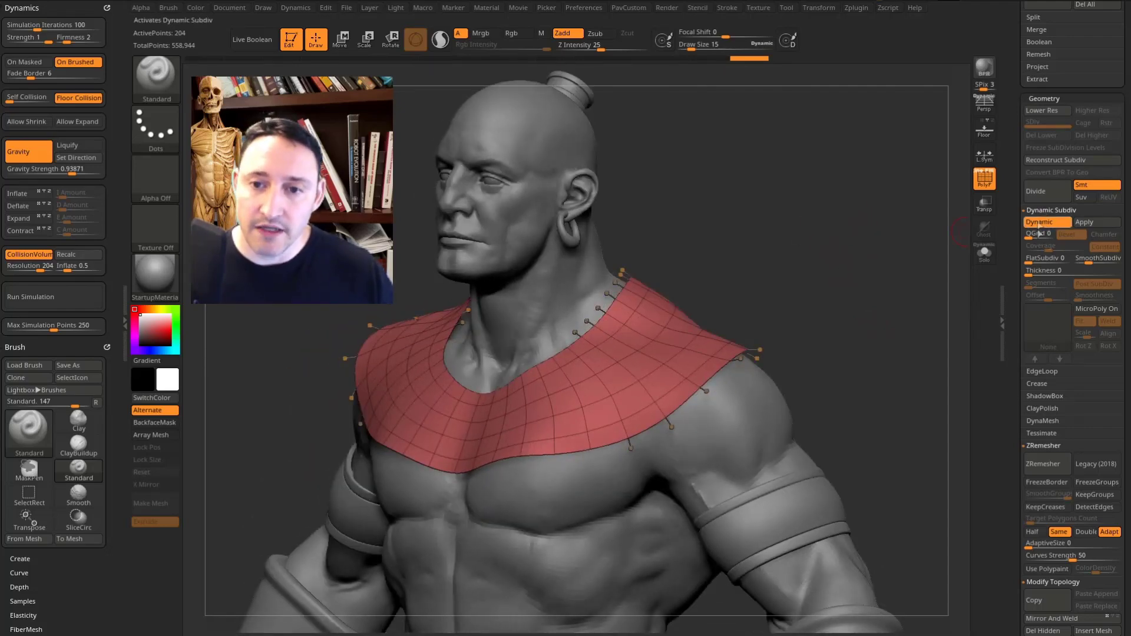
left_click_drag(1037, 270, 1056, 274)
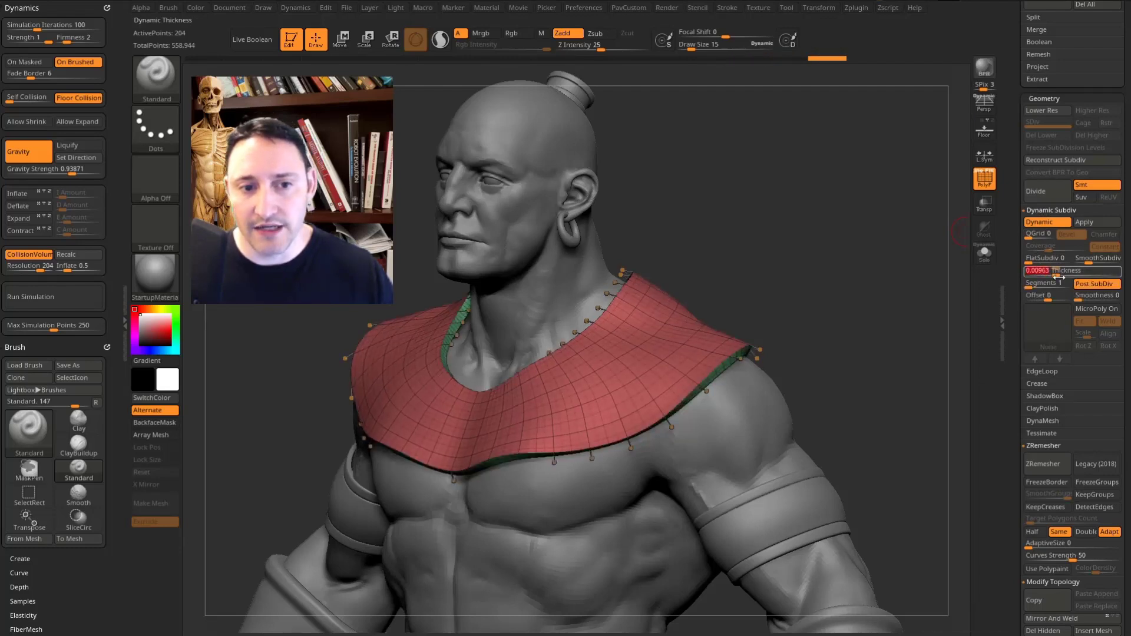
left_click_drag(901, 289, 886, 308)
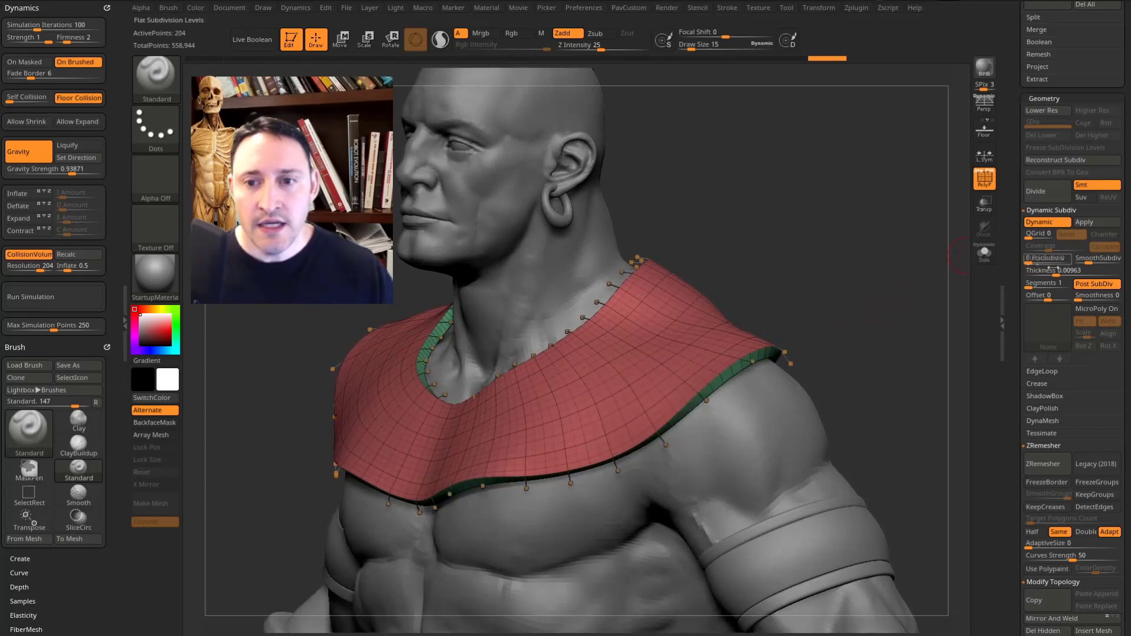
mouse_move(1056, 274)
left_mouse_down()
mouse_move(1038, 273)
mouse_move(1056, 273)
left_mouse_up()
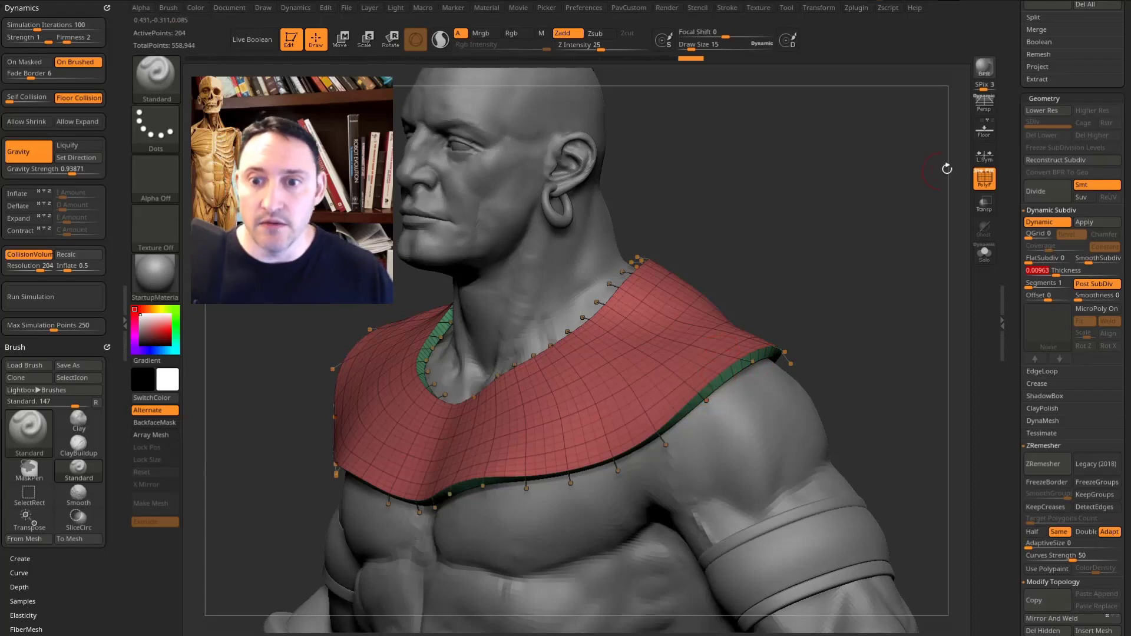
Try a thickness Offset of 100 on the collar and set it to -100, checking it from the side and front
left_click_drag(1049, 298, 1072, 302)
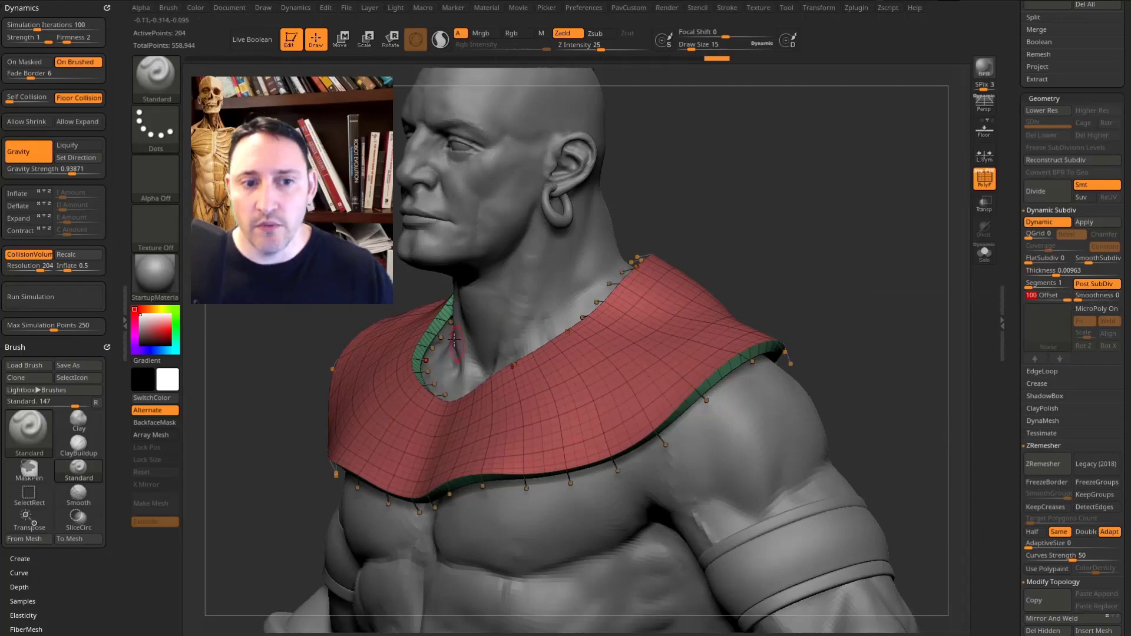
left_click_drag(766, 222, 692, 222)
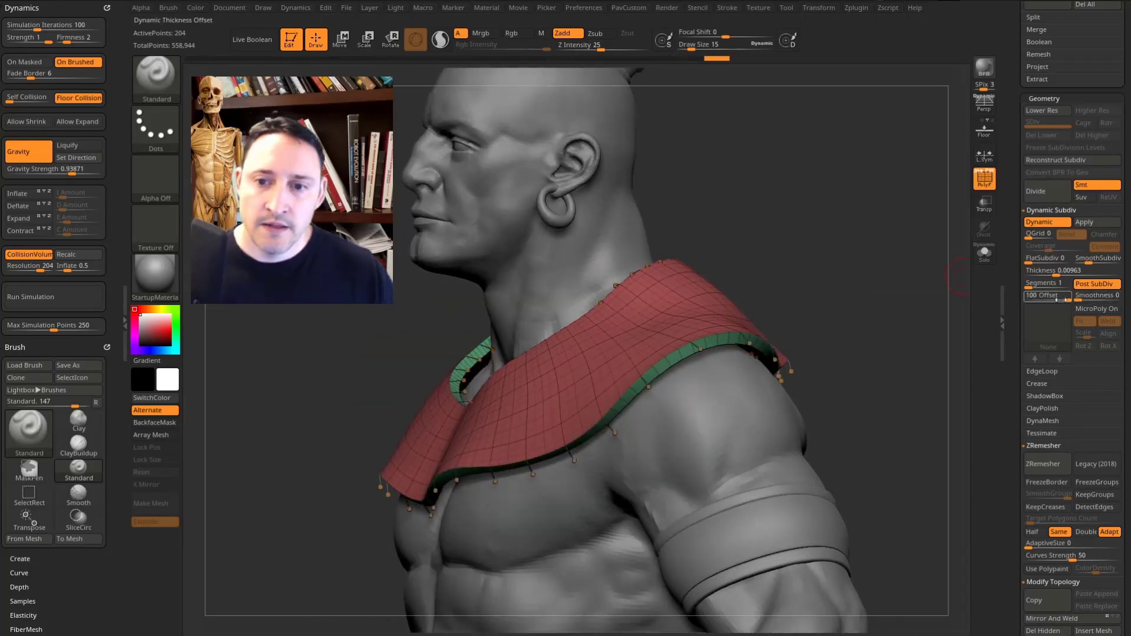
left_click_drag(914, 293, 825, 335)
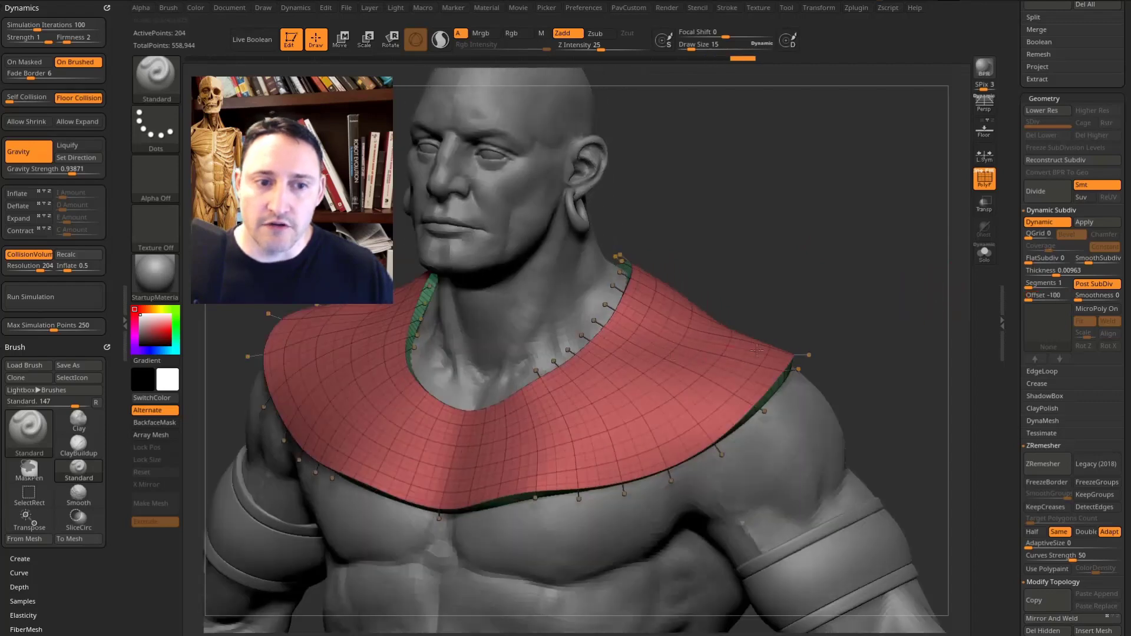
mouse_move(881, 314)
left_mouse_down()
mouse_move(894, 316)
mouse_move(874, 303)
mouse_move(909, 303)
mouse_move(857, 331)
mouse_move(889, 331)
mouse_move(902, 313)
mouse_move(889, 334)
left_mouse_up()
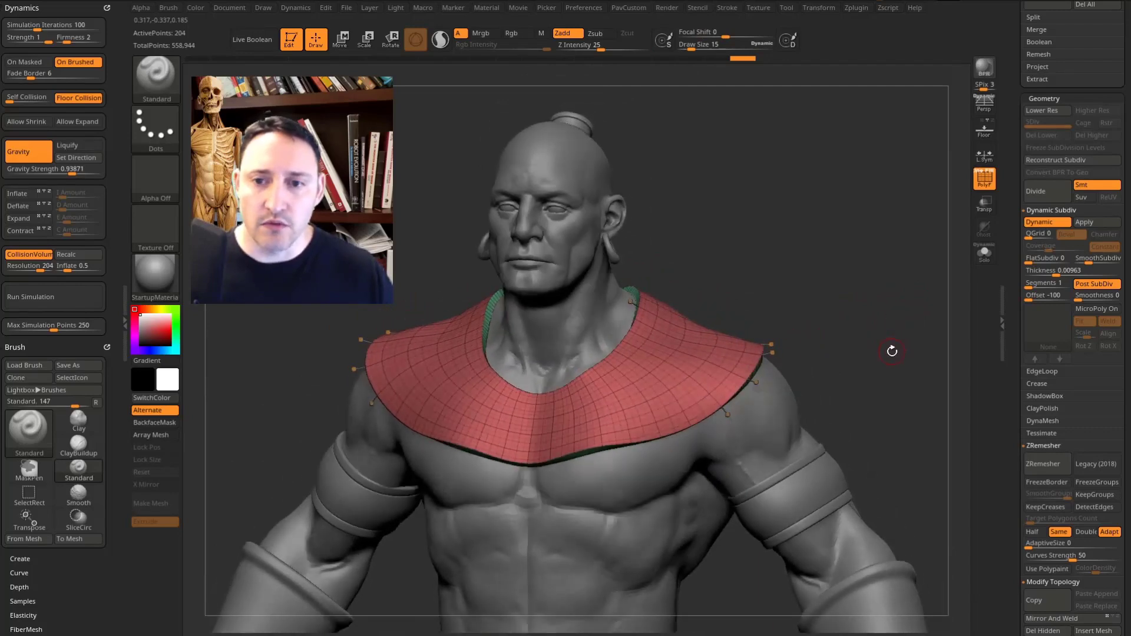
Remove the SmoothSubdiv smoothing from the collar's Dynamic Subdiv preview
left_click_drag(1078, 263, 1074, 263)
mouse_move(857, 310)
left_mouse_down()
mouse_move(883, 318)
mouse_move(866, 293)
mouse_move(848, 298)
left_mouse_up()
left_click_drag(713, 325, 886, 286)
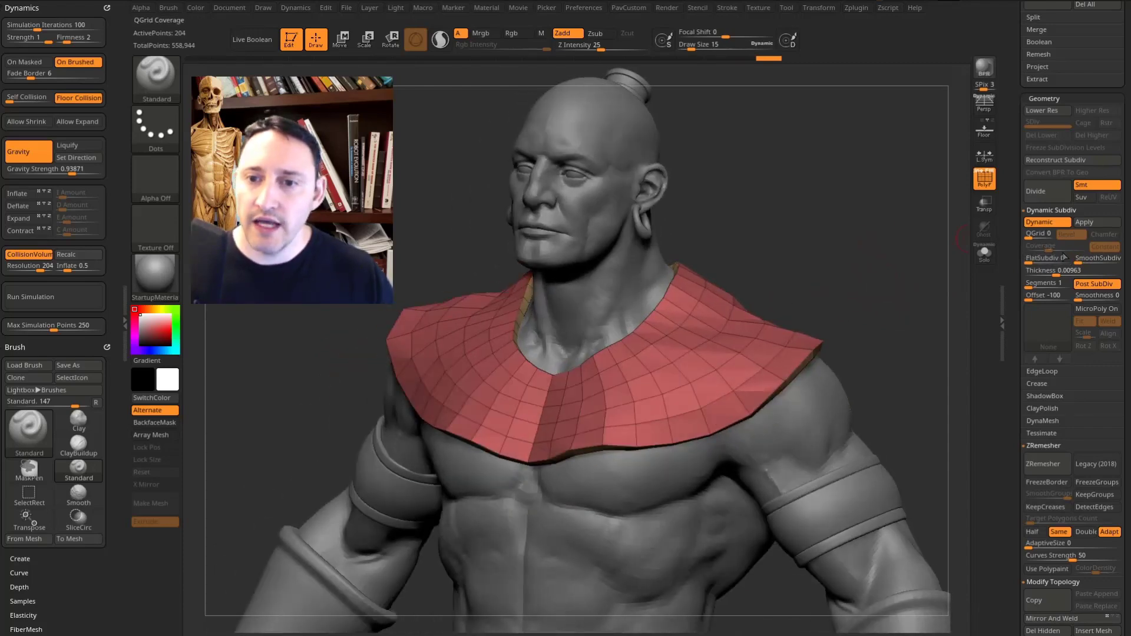
Toggle Dynamic Subdiv to check the collar, and apply it to convert the thickness into real geometry
left_click(1090, 224)
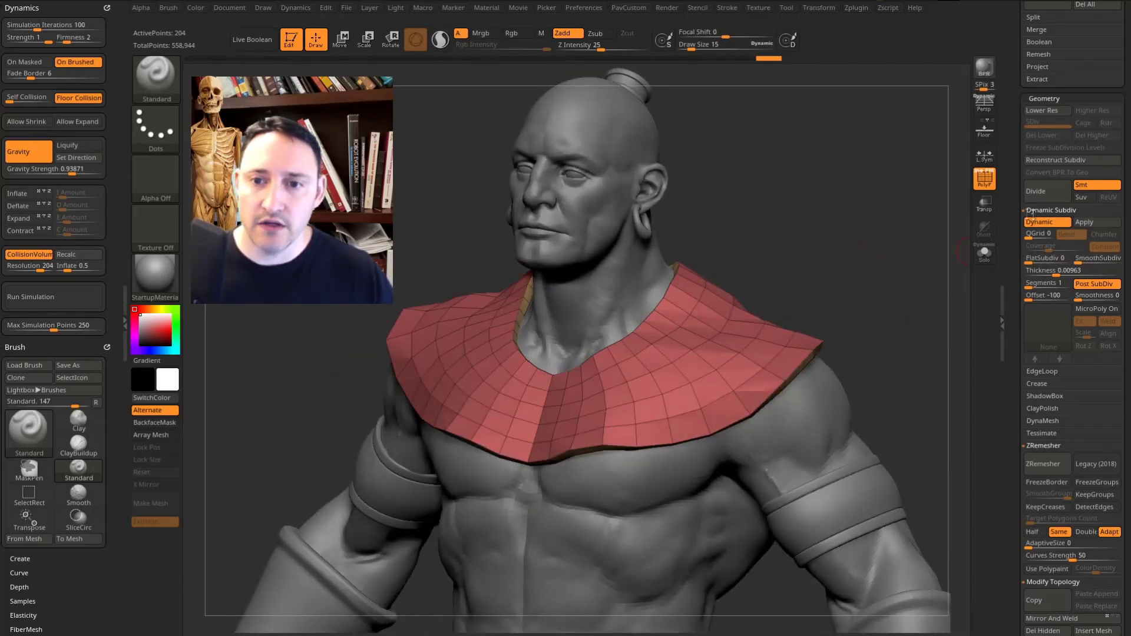
left_click(1045, 223)
left_click_drag(931, 244, 880, 287)
left_click(1030, 226)
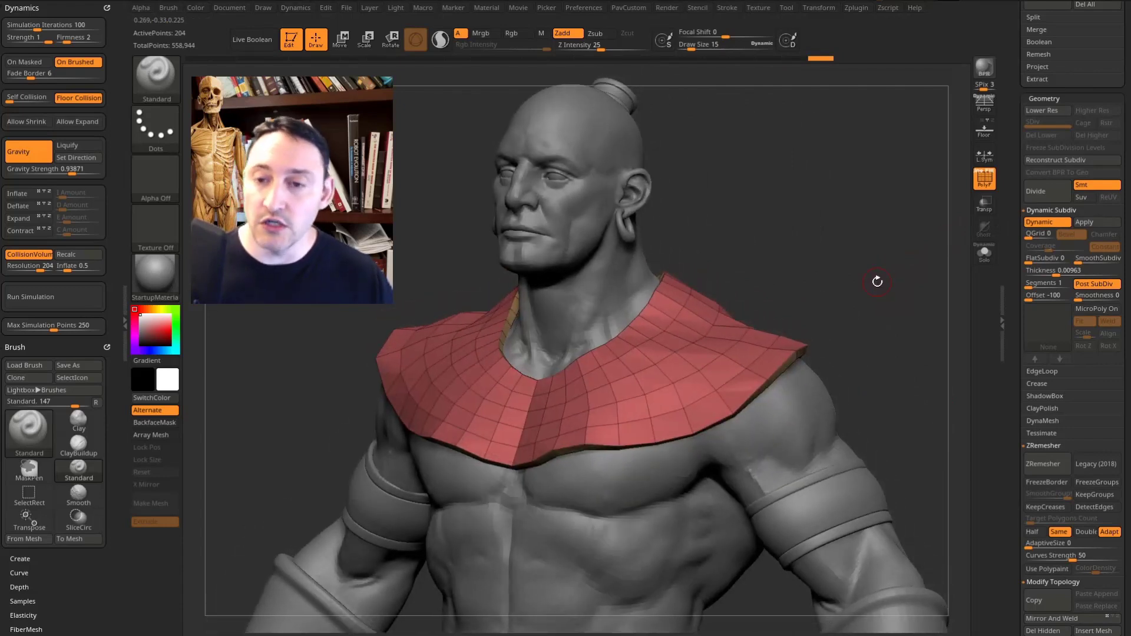
left_click(1095, 225)
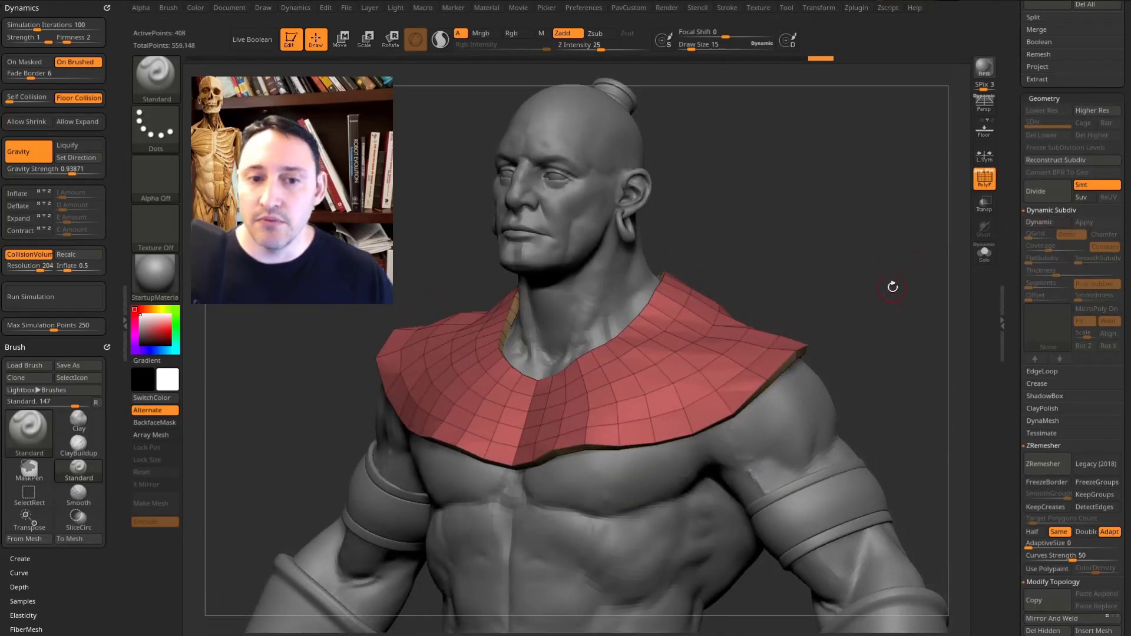
With the ZModeler brush, extrude the collar's edge polygroup into a raised rim using QMesh with the Polygroup All target
left_click_drag(887, 291, 884, 217)
left_click_drag(750, 252, 711, 341)
mouse_move(882, 322)
left_mouse_down()
mouse_move(876, 273)
mouse_move(882, 292)
mouse_move(866, 297)
mouse_move(885, 310)
mouse_move(866, 283)
left_mouse_up()
key("b")
key("z")
key("m")
left_click_drag(792, 290, 814, 277)
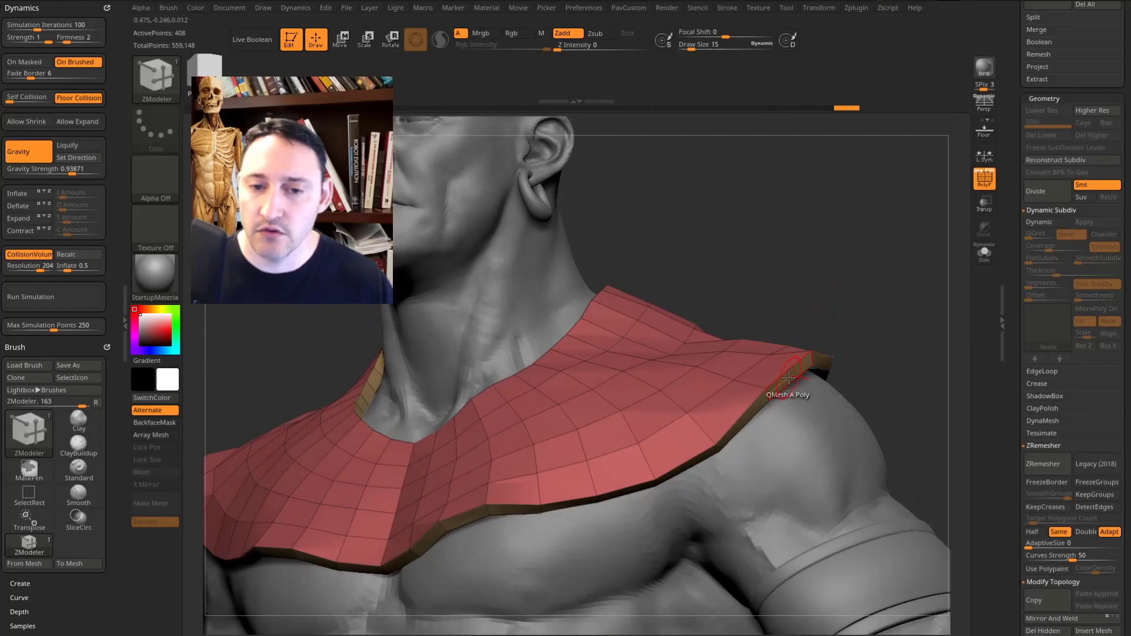
key("space")
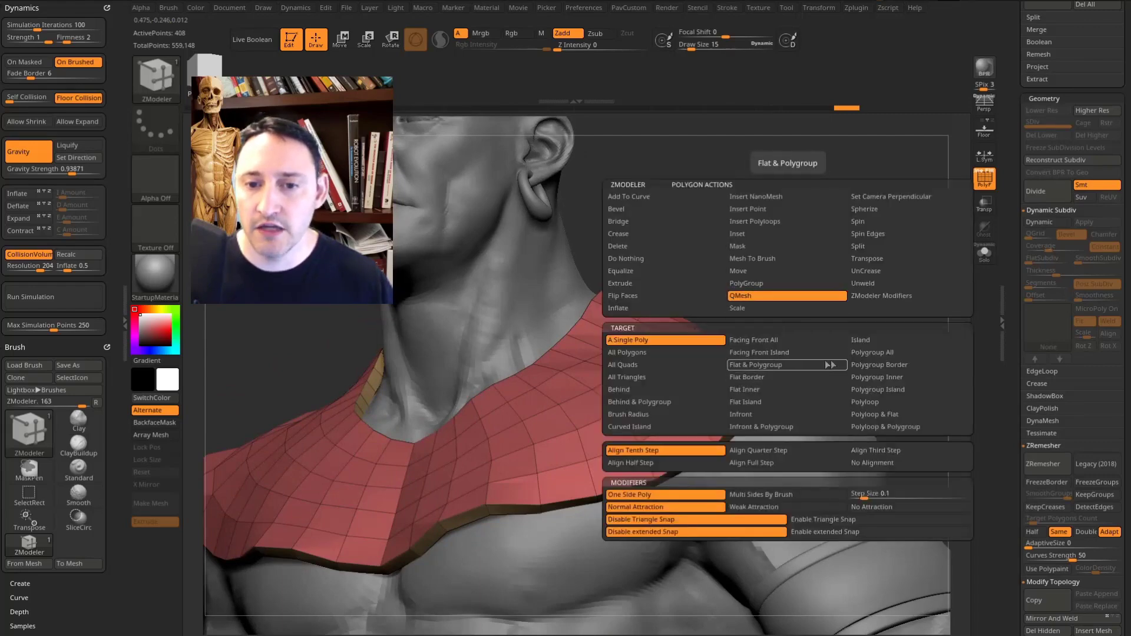
left_click(867, 352)
left_click_drag(800, 389, 878, 253)
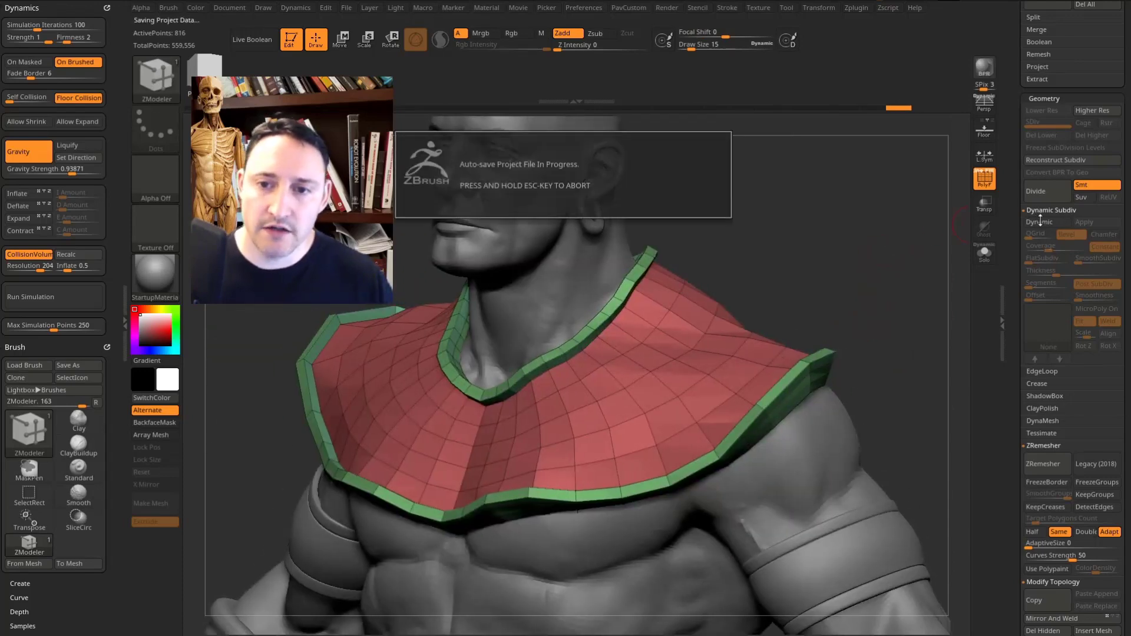
Activate Dynamic Subdiv on the rimmed collar with Thickness 0 and SmoothSubdiv 2
key("d")
left_click_drag(871, 280, 903, 277)
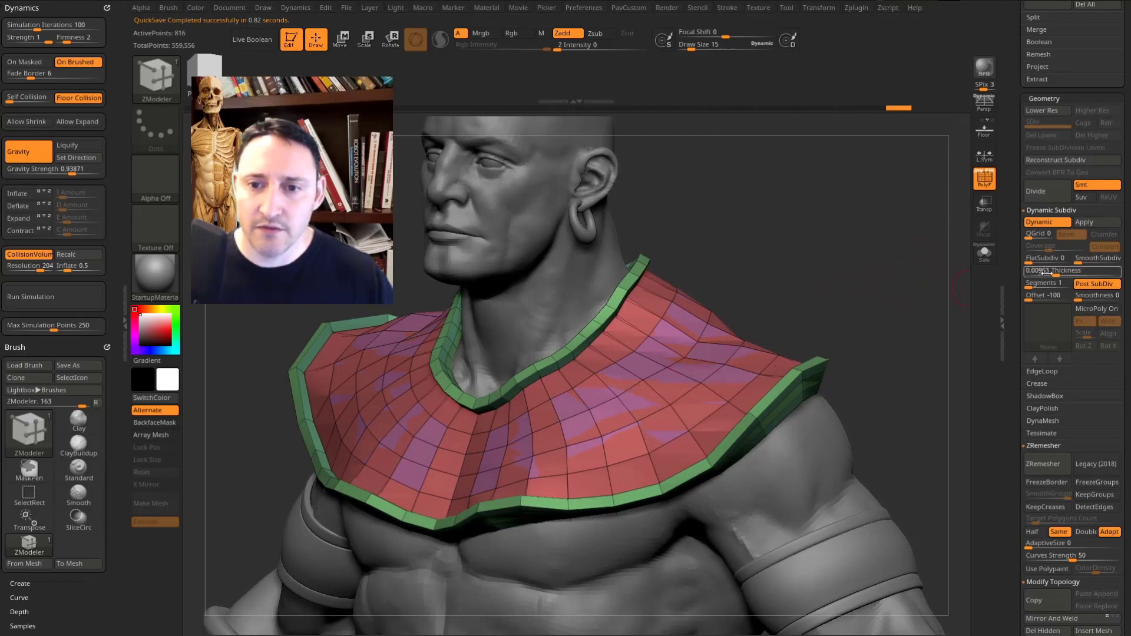
left_click_drag(1049, 273, 1019, 271)
left_click_drag(939, 291, 941, 288)
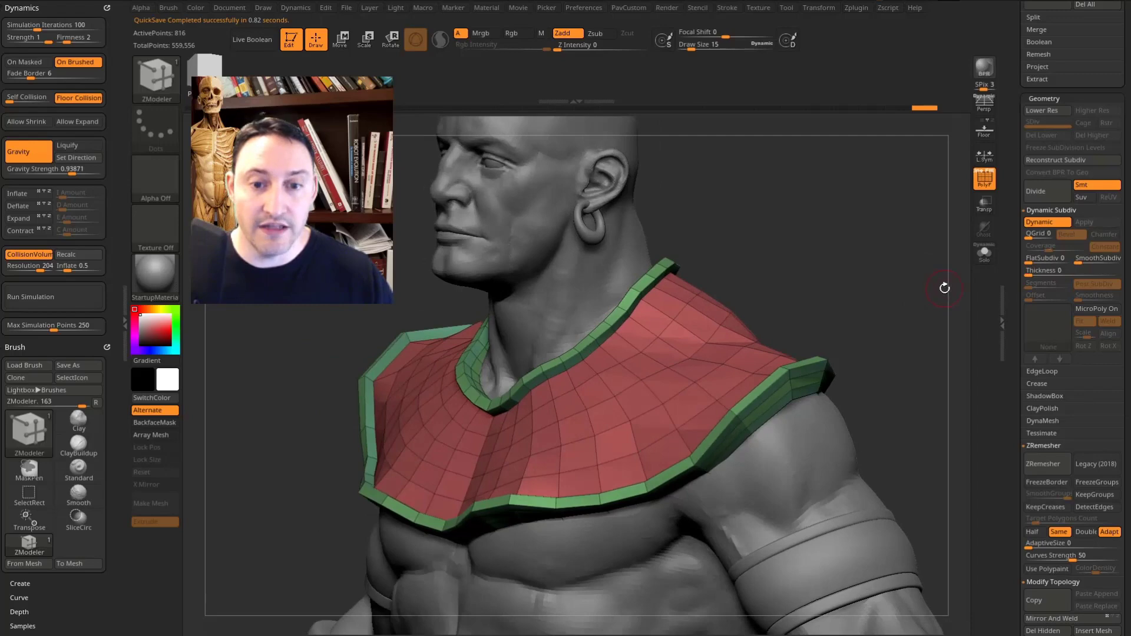
left_click(1084, 260)
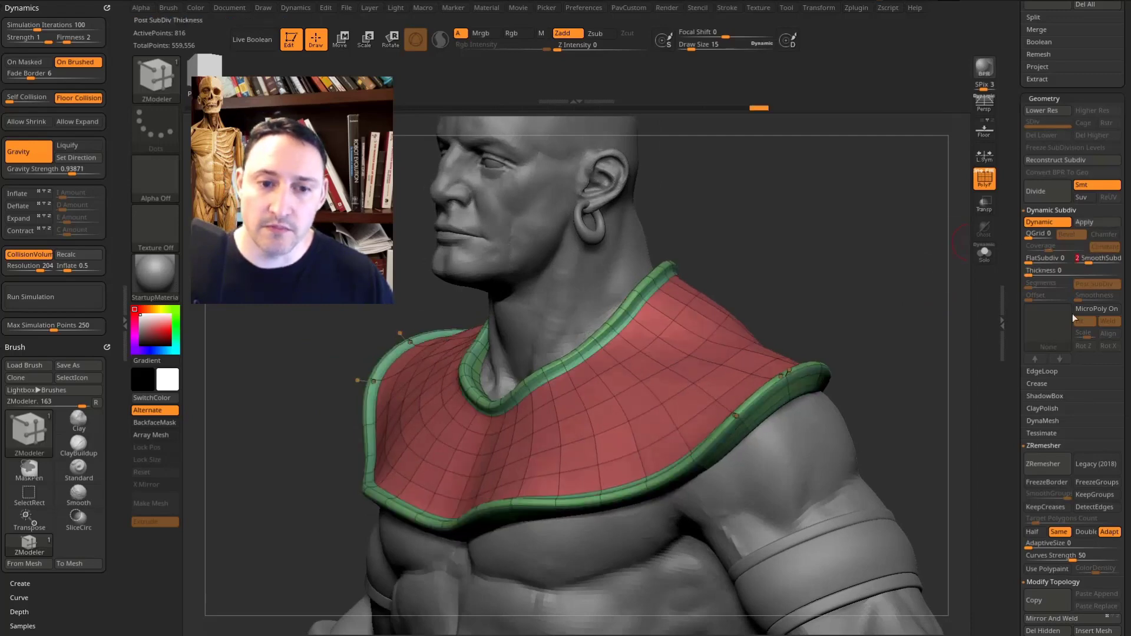
Turn off the PolyFrame display and compare the collar with Dynamic Subdiv off and on
left_click(985, 188)
mouse_move(905, 294)
left_mouse_down()
mouse_move(902, 310)
mouse_move(940, 268)
mouse_move(960, 265)
mouse_move(905, 273)
left_mouse_up()
key("shift+d")
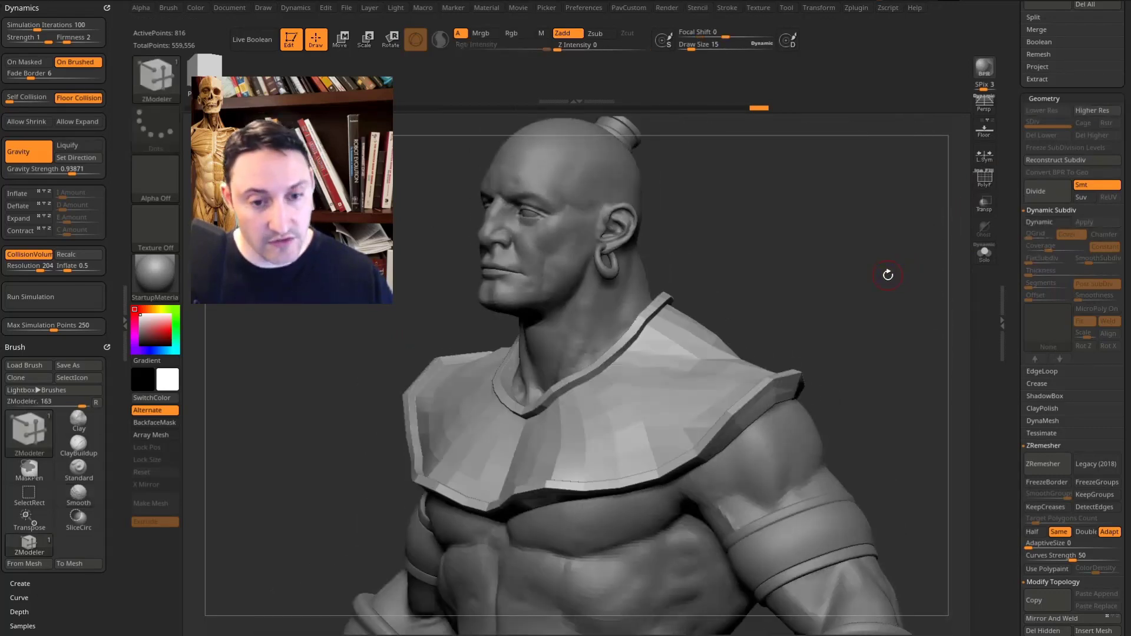
key("d")
left_click_drag(884, 279, 888, 303)
left_click_drag(840, 266, 825, 295)
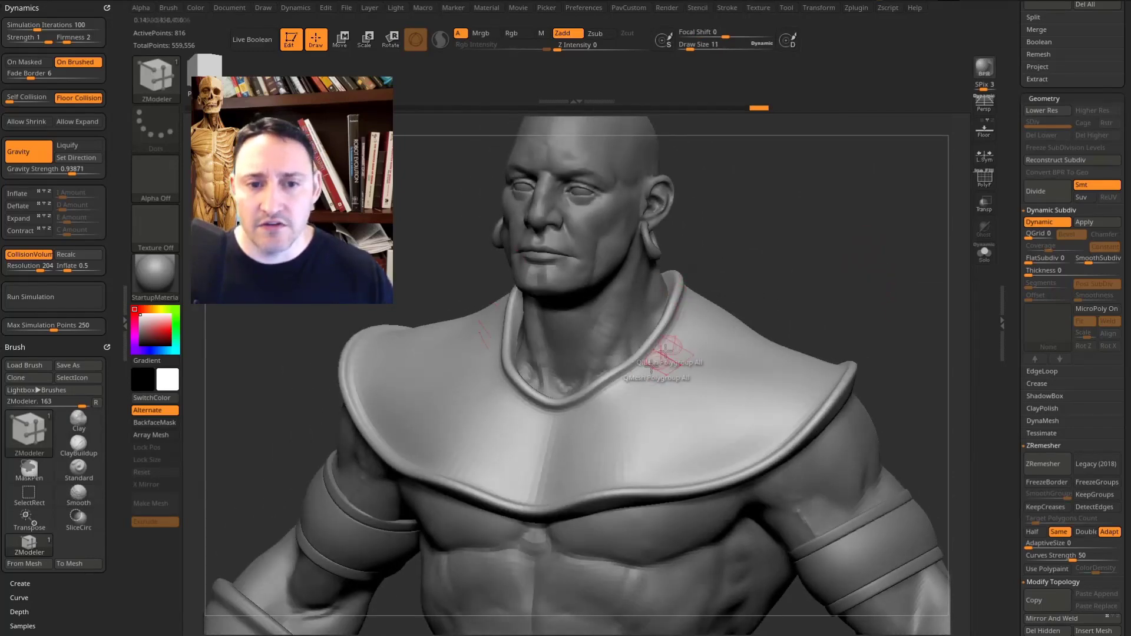
Leave Edit mode, choosing to always switch to 2.5D, and clear the canvas
left_click_drag(1010, 279, 1012, 459)
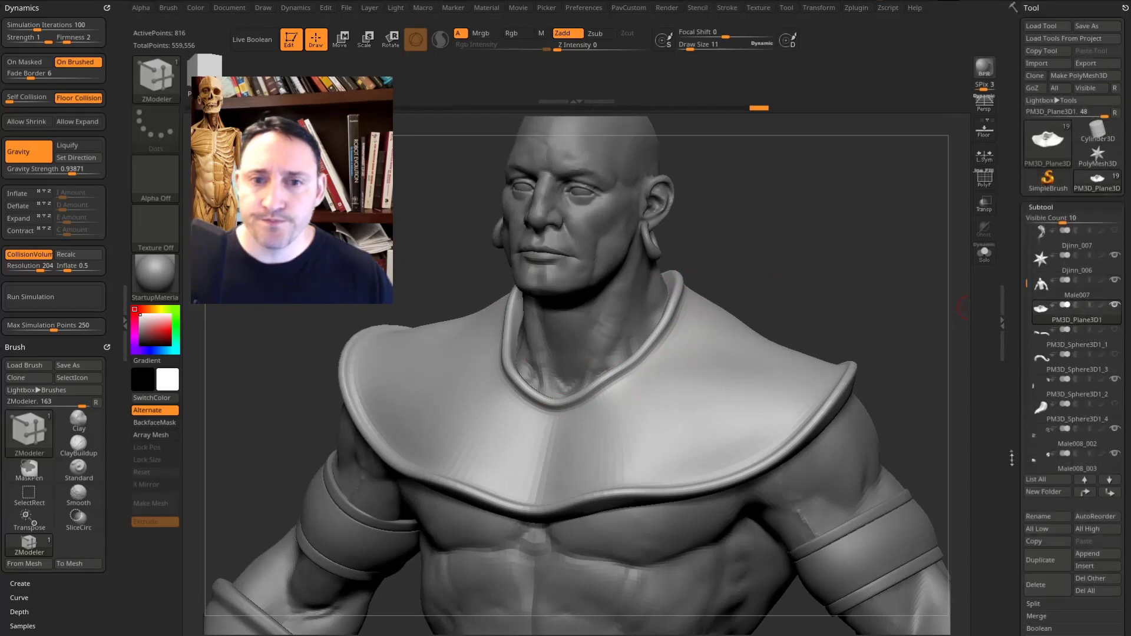
left_click(292, 42)
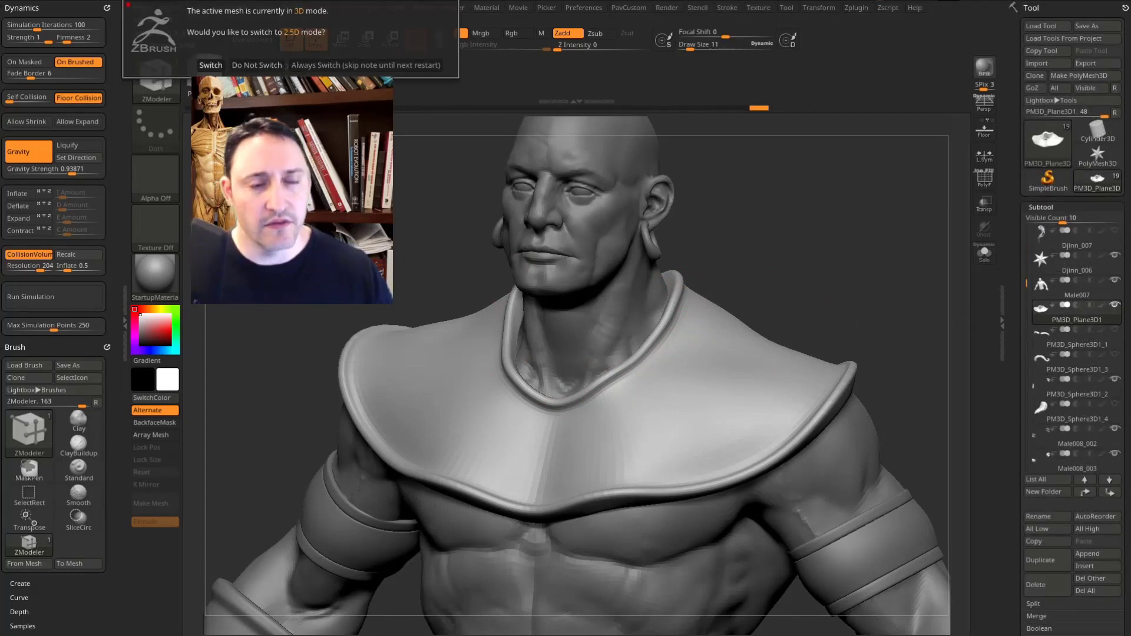
left_click(347, 65)
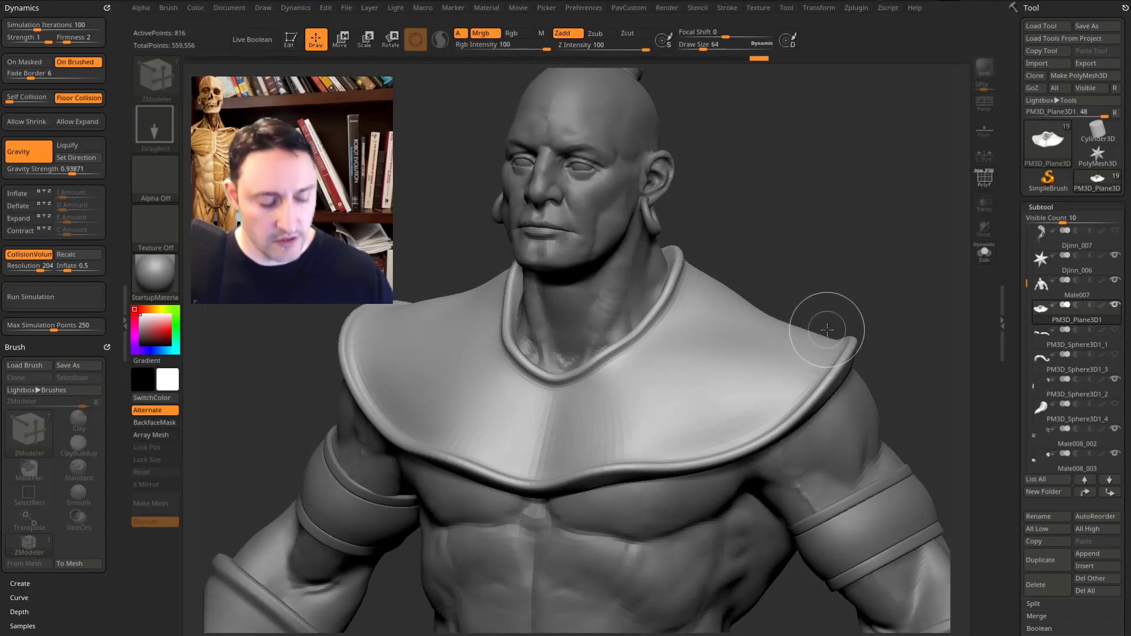
key("ctrl+n")
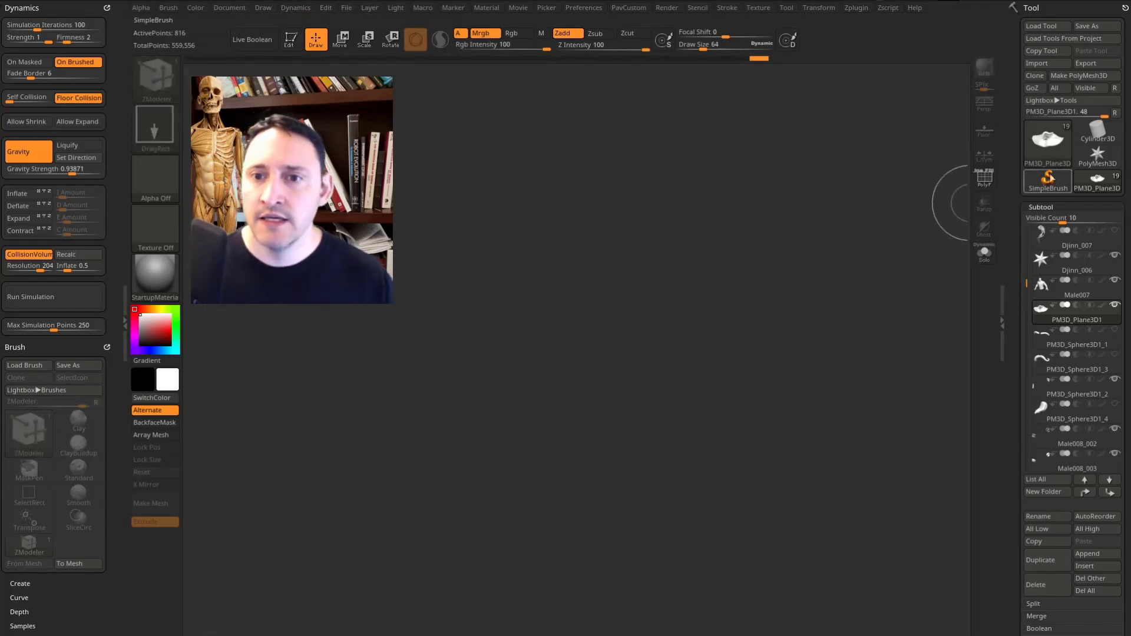
Select the PolyMesh3D star as the active tool and draw it in the middle of the canvas
left_click(1049, 146)
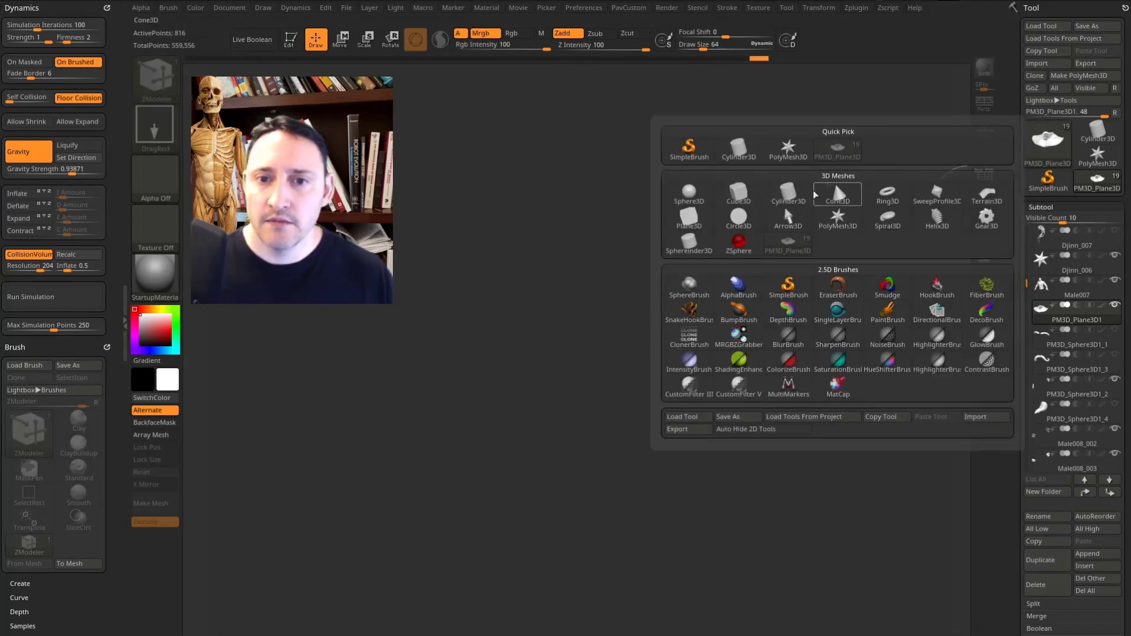
left_click(838, 218)
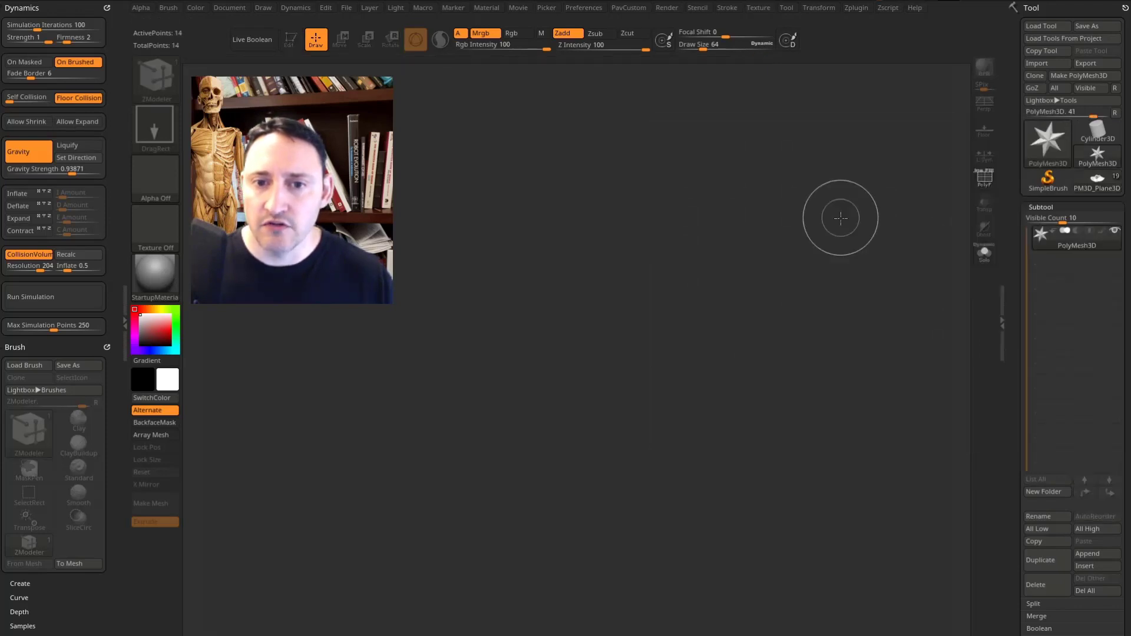
left_click_drag(523, 351, 555, 469)
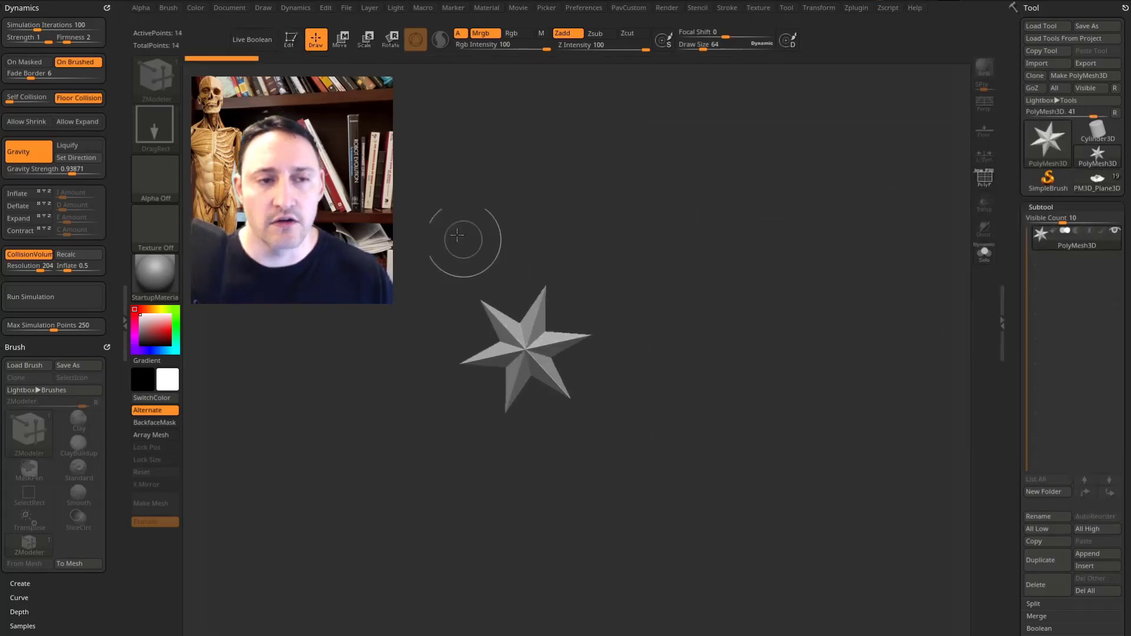
Enter Edit mode, swap the star for a Ring3D primitive and convert it to a PolyMesh3D
left_click(297, 43)
left_click_drag(1014, 460, 1021, 234)
left_click(1042, 371)
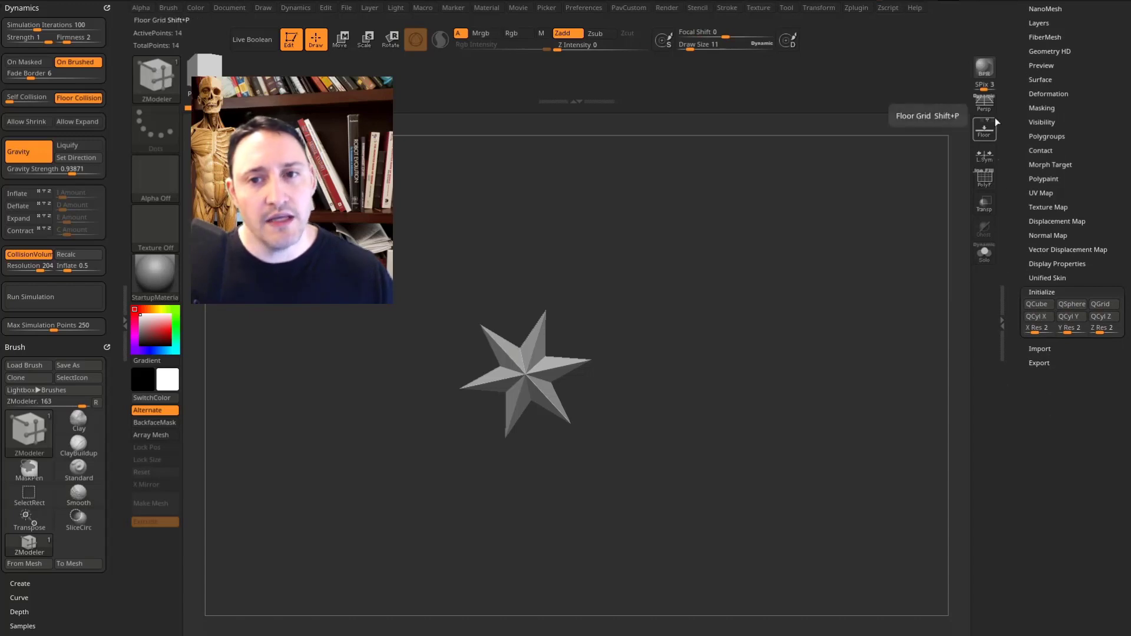
left_click_drag(1024, 143, 1068, 232)
left_click(1048, 141)
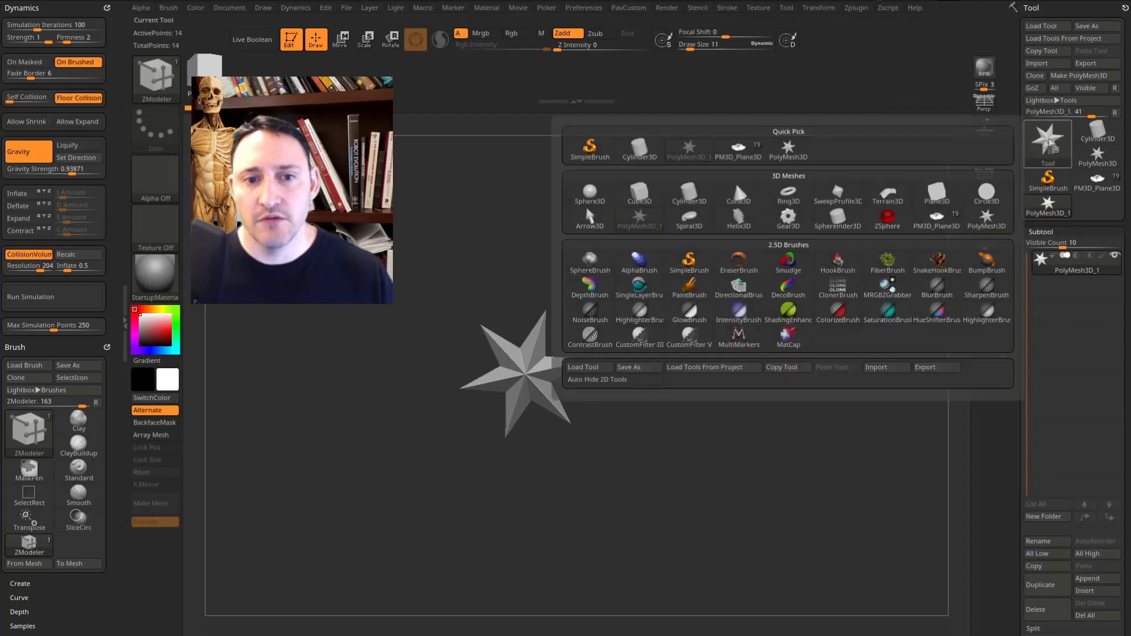
left_click(789, 195)
left_click(1067, 77)
Initialize the mesh as a QCube with a resolution of 2 on every axis and turn on PolyFrame
left_click_drag(1013, 402, 1050, 291)
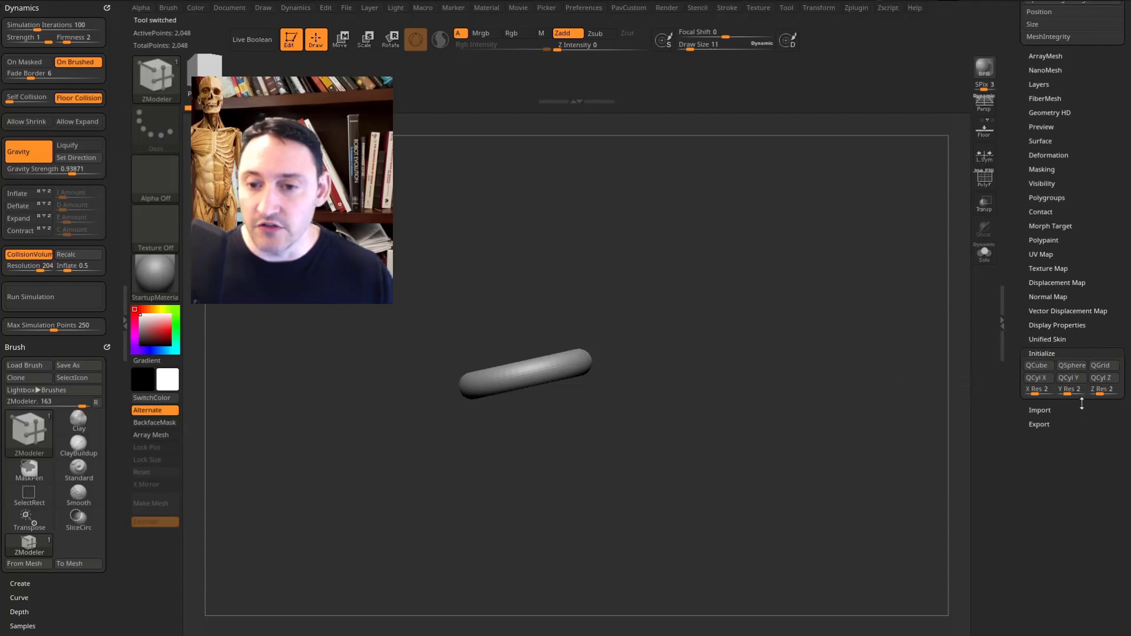
left_click(1047, 377)
left_click_drag(861, 298, 942, 281, "shift")
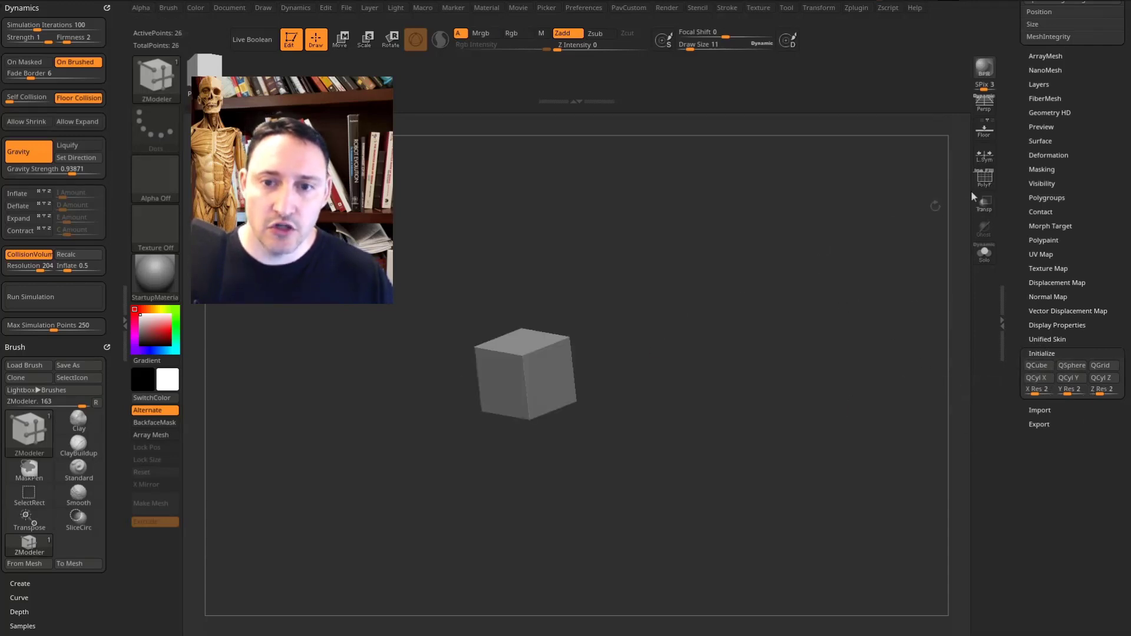
left_click(986, 179)
Stretch the cube along one axis into a long bar with the gizmo, and return to Draw mode
mouse_move(791, 278)
left_mouse_down()
mouse_move(843, 324)
mouse_move(837, 348)
mouse_move(793, 298)
left_mouse_up()
key("w")
left_click_drag(507, 380, 389, 447)
left_click_drag(654, 440, 625, 401)
left_click_drag(526, 326, 545, 389)
left_click_drag(471, 300, 576, 375)
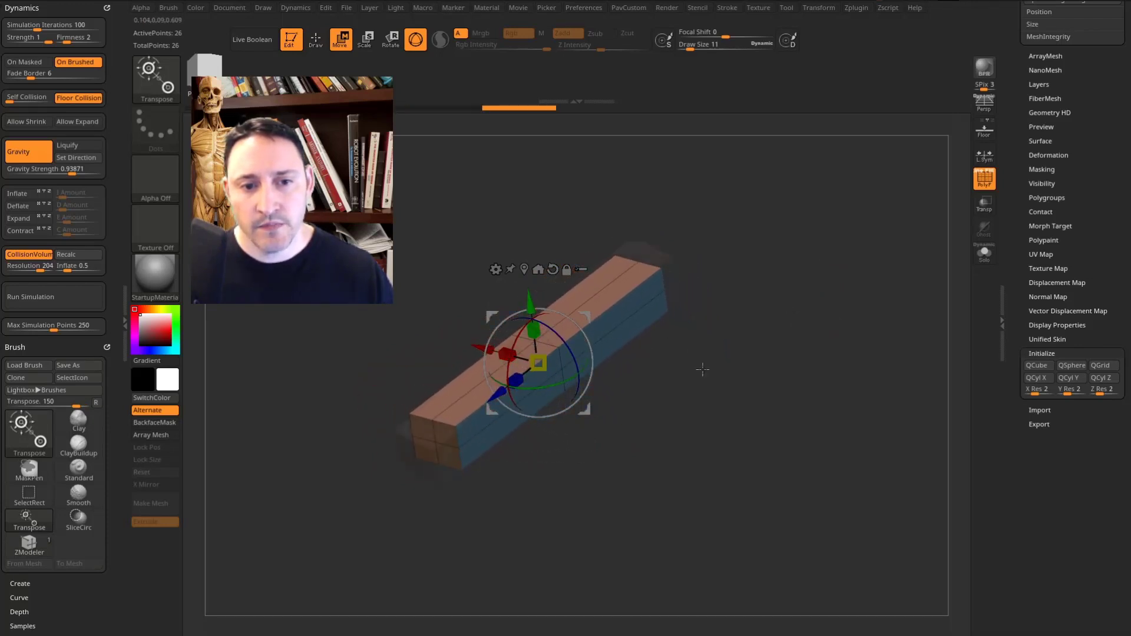
key("q")
left_click_drag(689, 312, 685, 337)
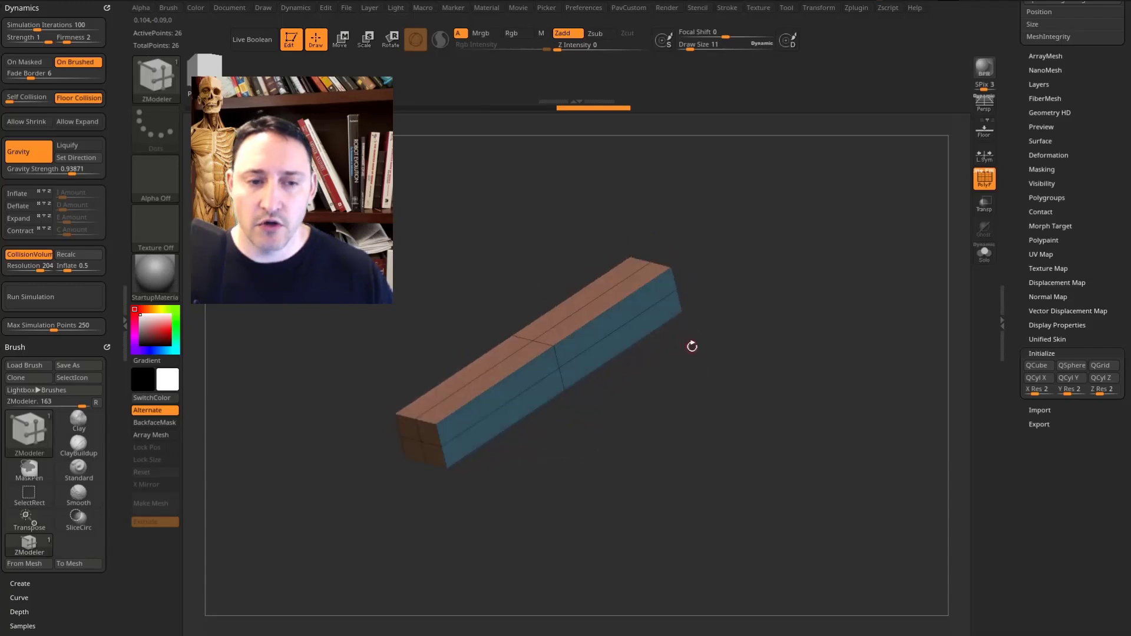
Set the ZModeler edge action to Bevel with EdgeLoop Complete and bevel the bar's middle edge loop into a wide band
key("b")
key("z")
key("m")
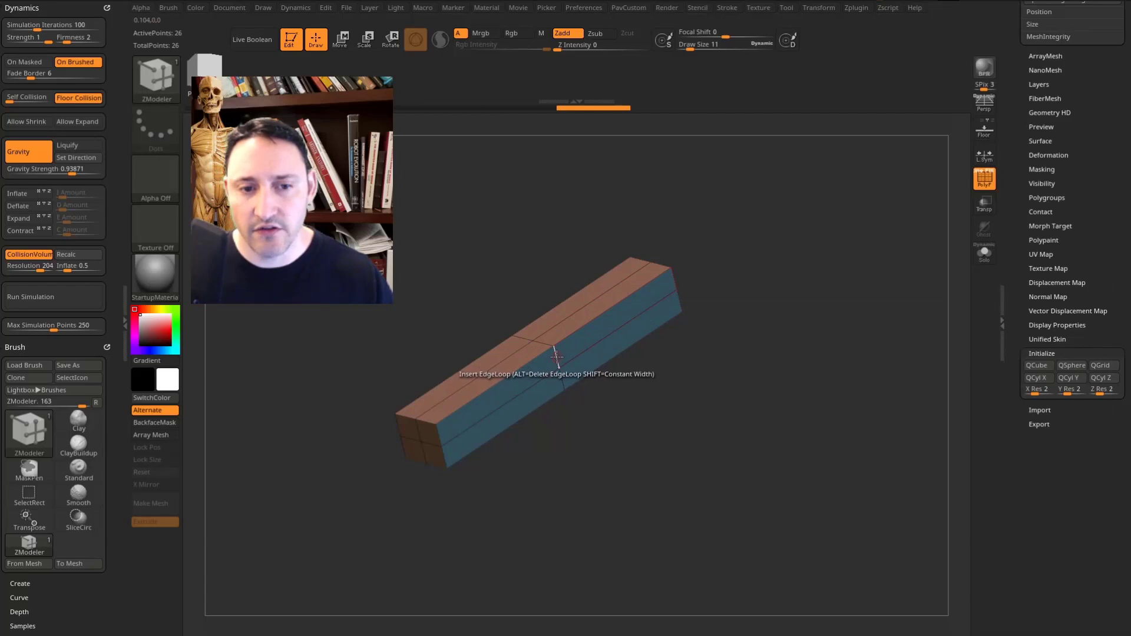
key("space")
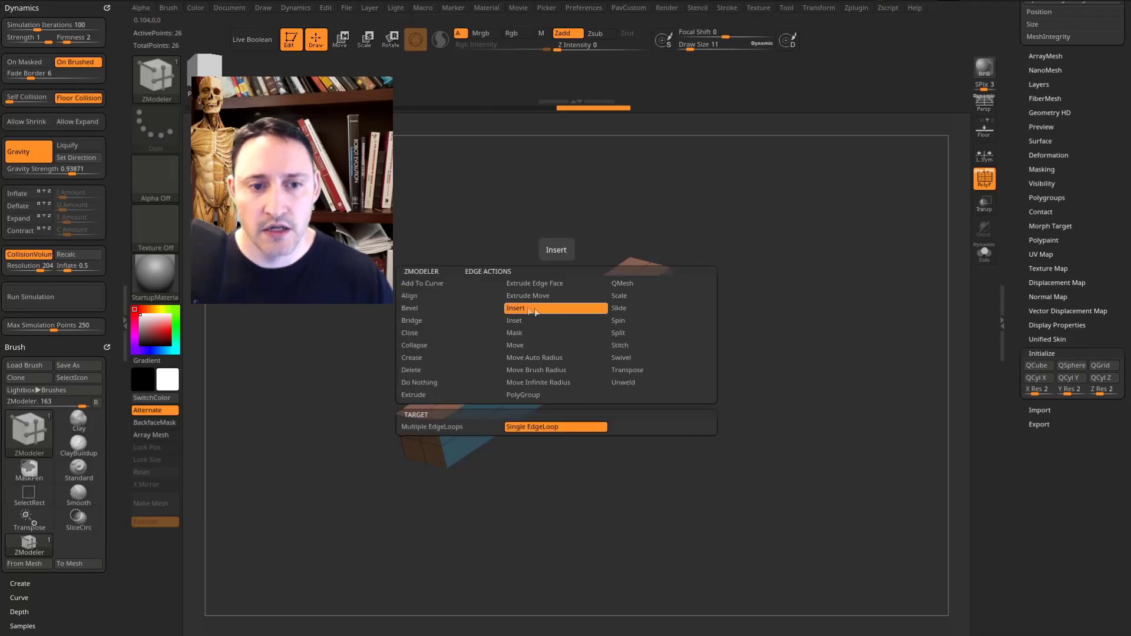
left_click(452, 309)
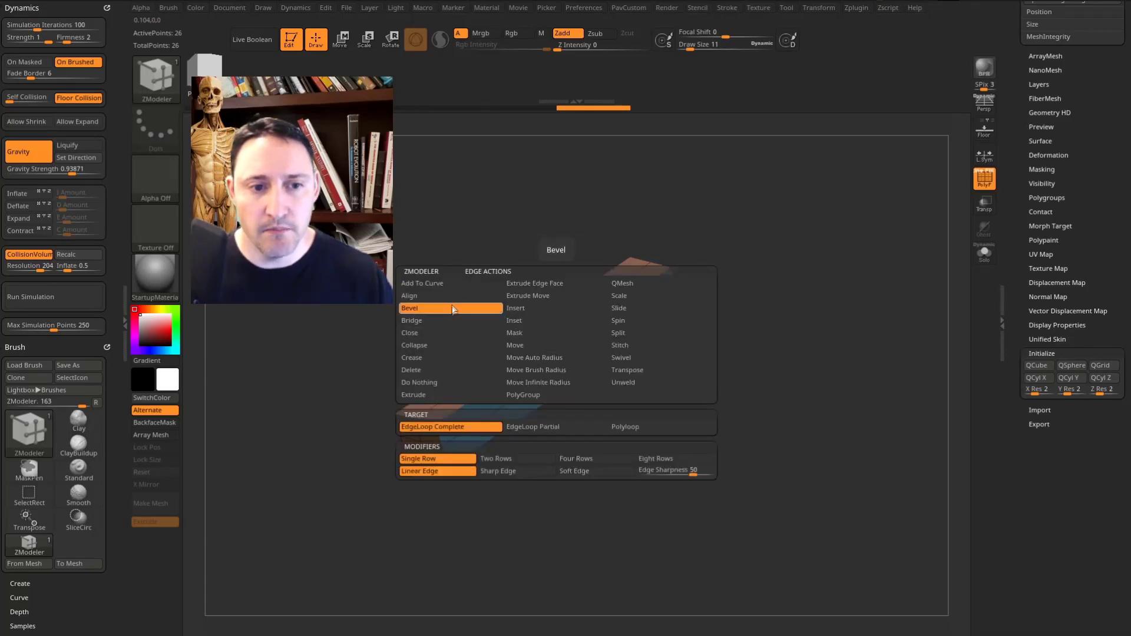
left_click(452, 428)
left_click_drag(564, 371, 540, 291)
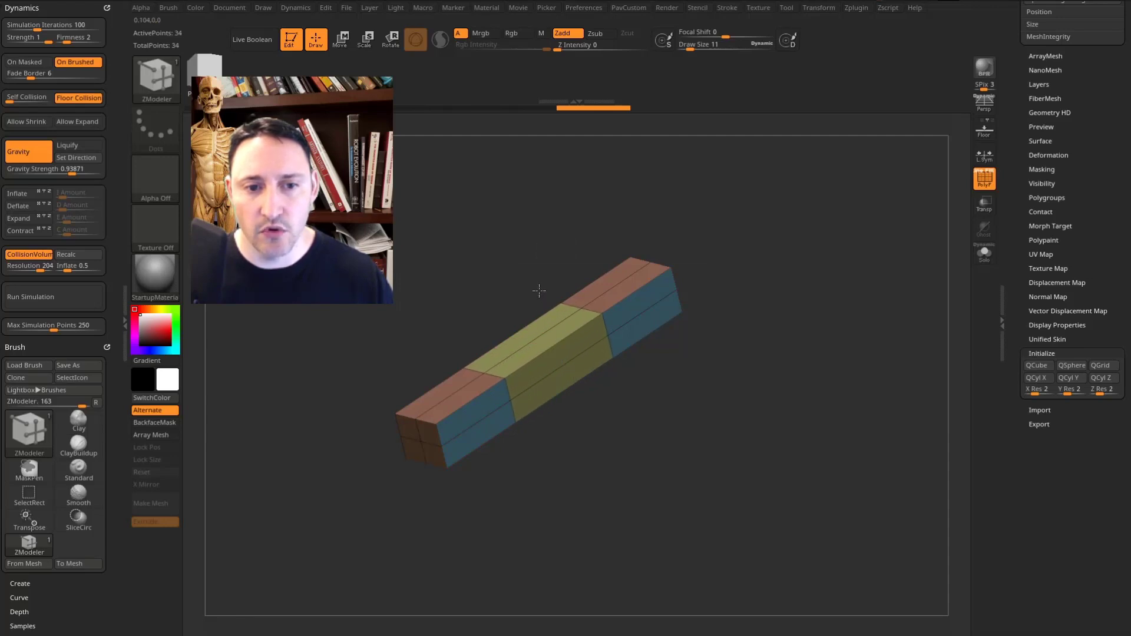
Bevel the two edge loops bordering the central band so the bar is divided into five segments
left_click_drag(684, 260, 641, 326)
left_click_drag(754, 388, 776, 433)
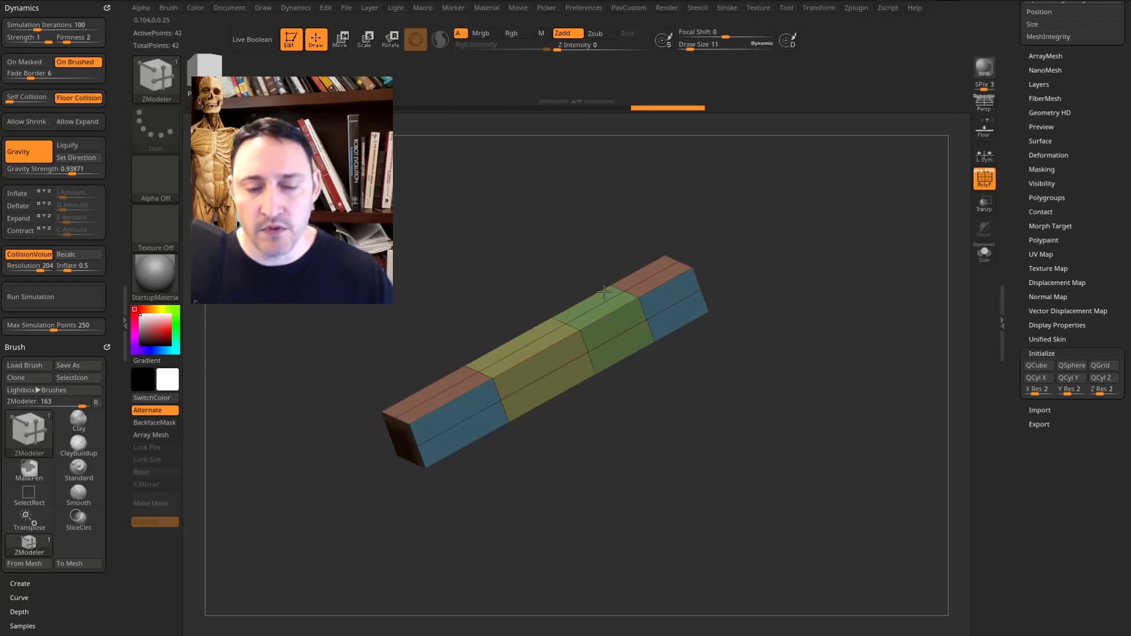
left_click(603, 291)
left_click_drag(694, 452, 720, 454)
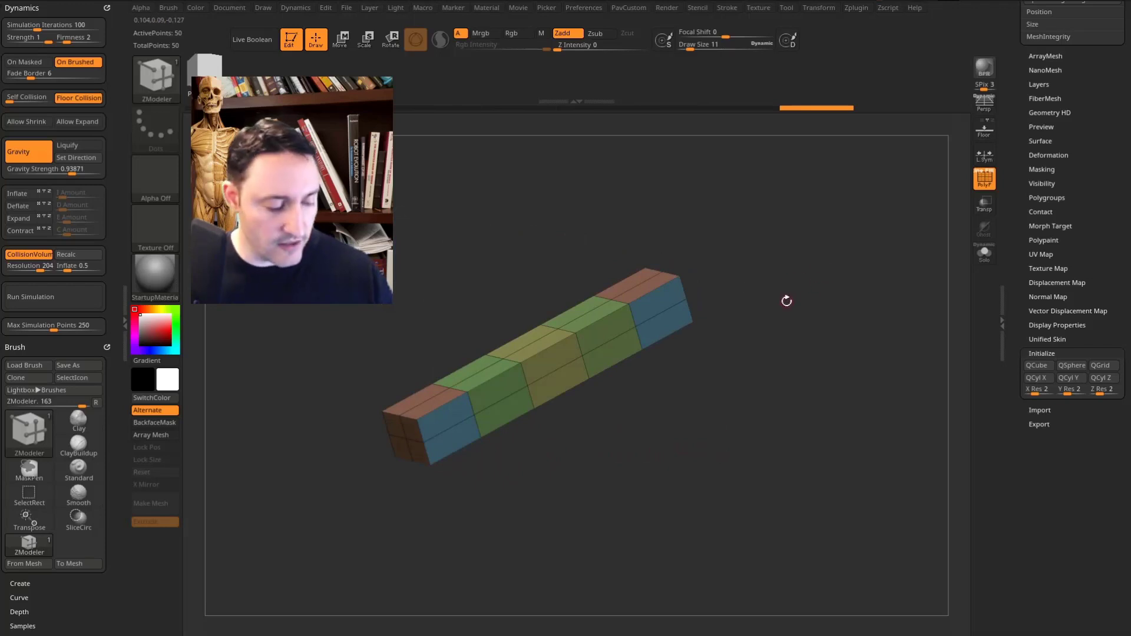
Merge all of the bar's polygroups into a single one and view the bar squarely from the side
left_click_drag(785, 321, 805, 332)
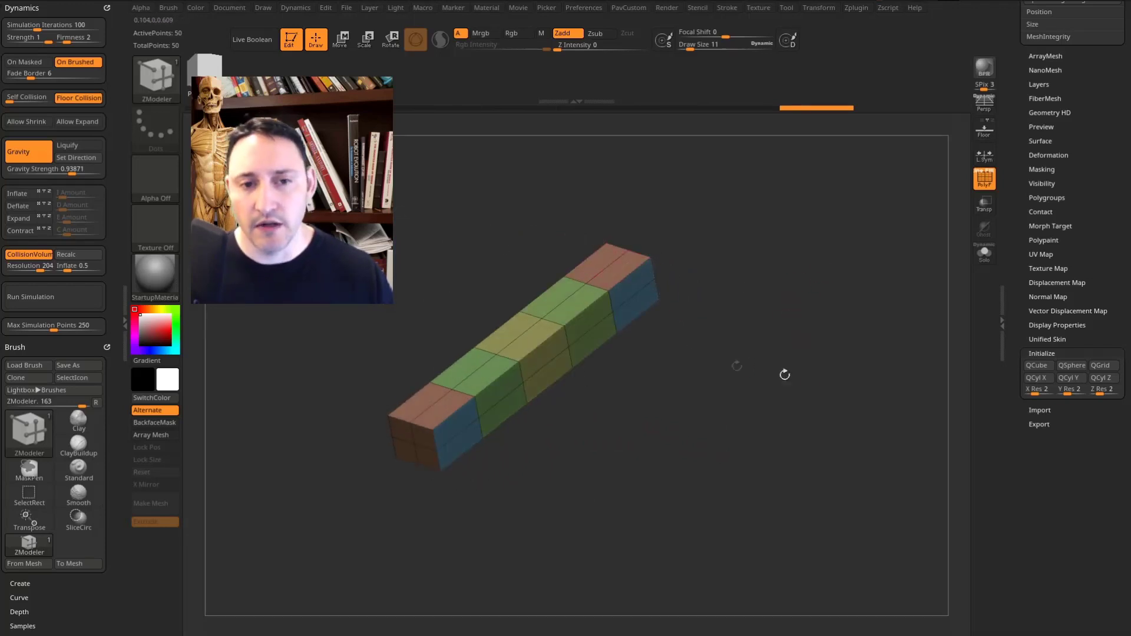
key("ctrl")
key("ctrl+w")
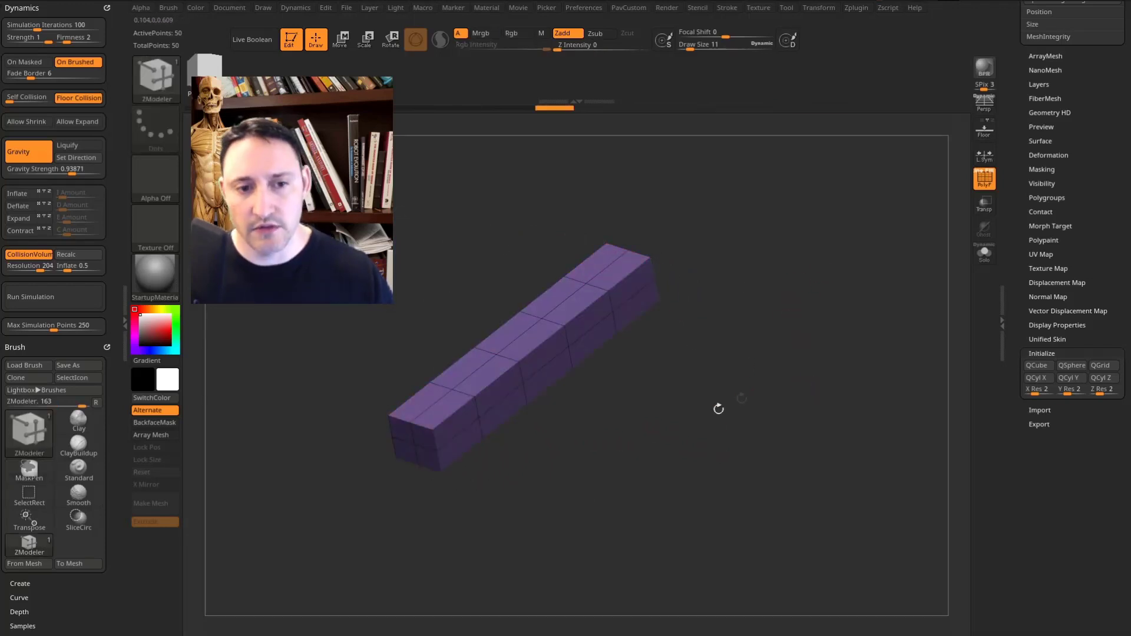
left_click_drag(823, 384, 824, 350)
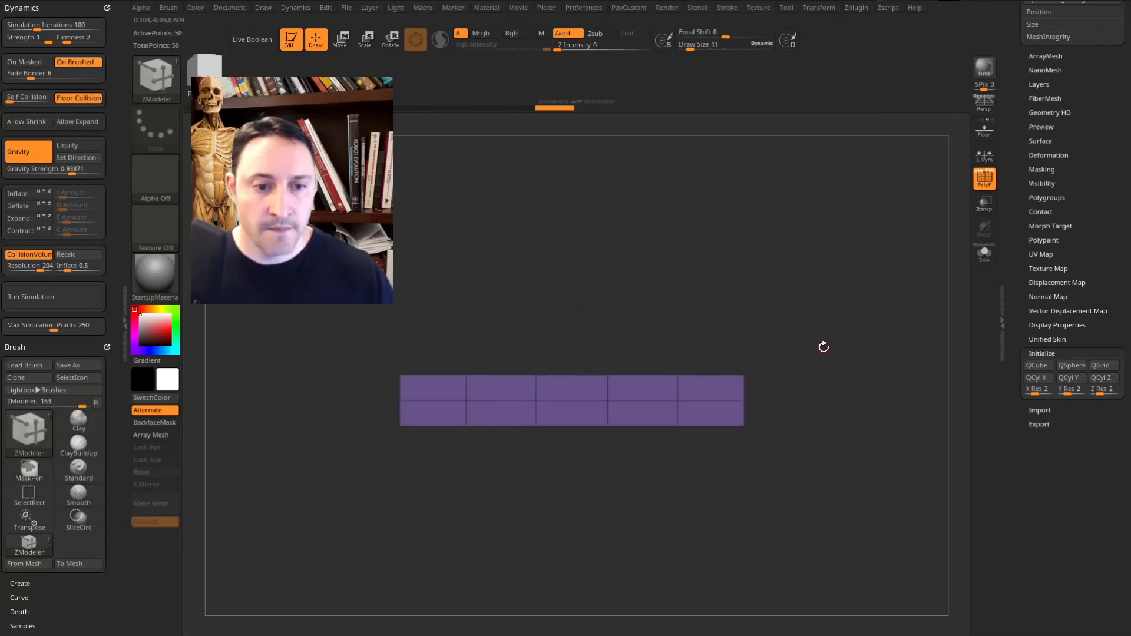
Bend the bar lengthwise into an arch with the gizmo's Bend Arc deformer, and return to Draw mode
key("w")
left_click(528, 307)
left_click(527, 307)
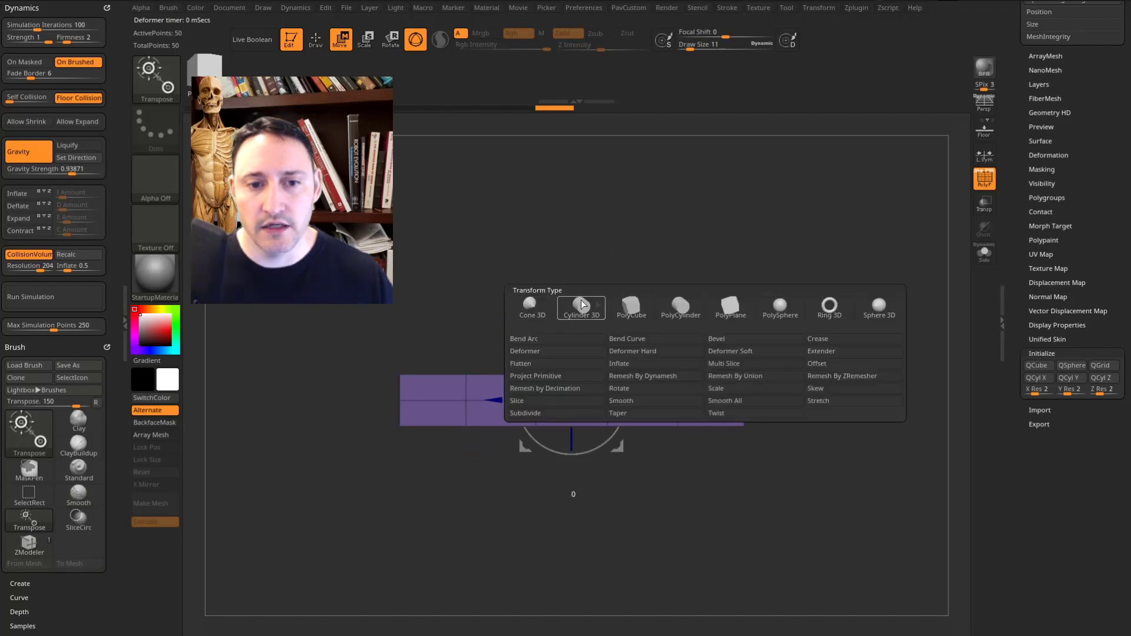
left_click(528, 362)
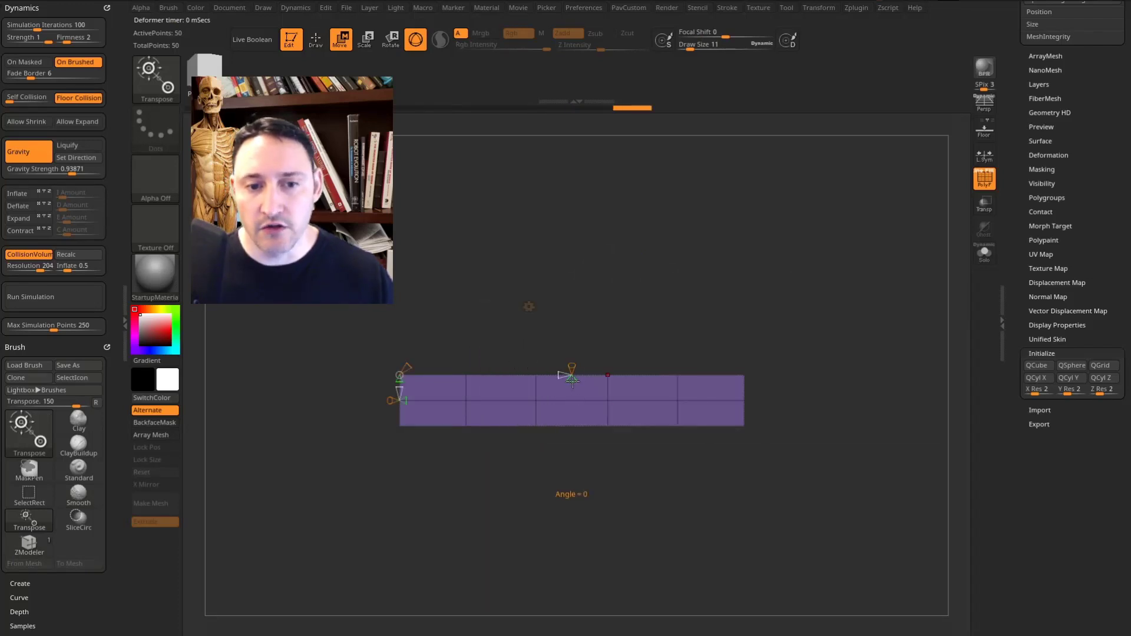
left_click_drag(572, 386, 571, 425)
left_click_drag(559, 375, 642, 383)
mouse_move(742, 318)
left_mouse_down()
mouse_move(827, 346)
mouse_move(776, 378)
mouse_move(849, 381)
mouse_move(837, 370)
mouse_move(772, 386)
left_mouse_up()
key("q")
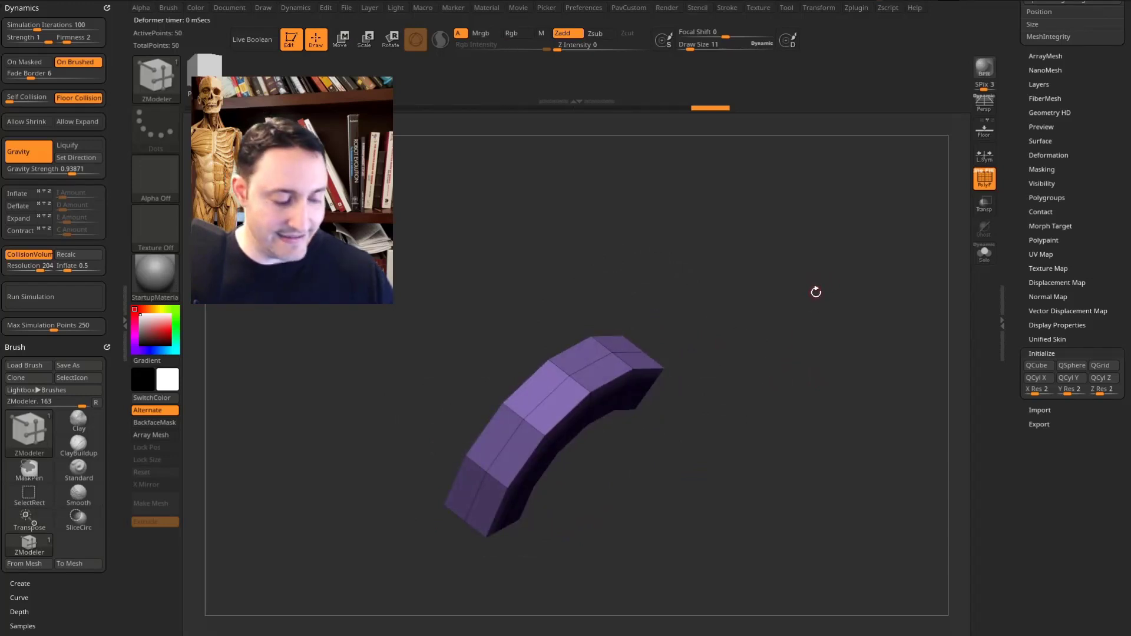
Turn on Dynamic Subdiv for the arched bar and hide the PolyFrame display
key("d")
key("shift+f")
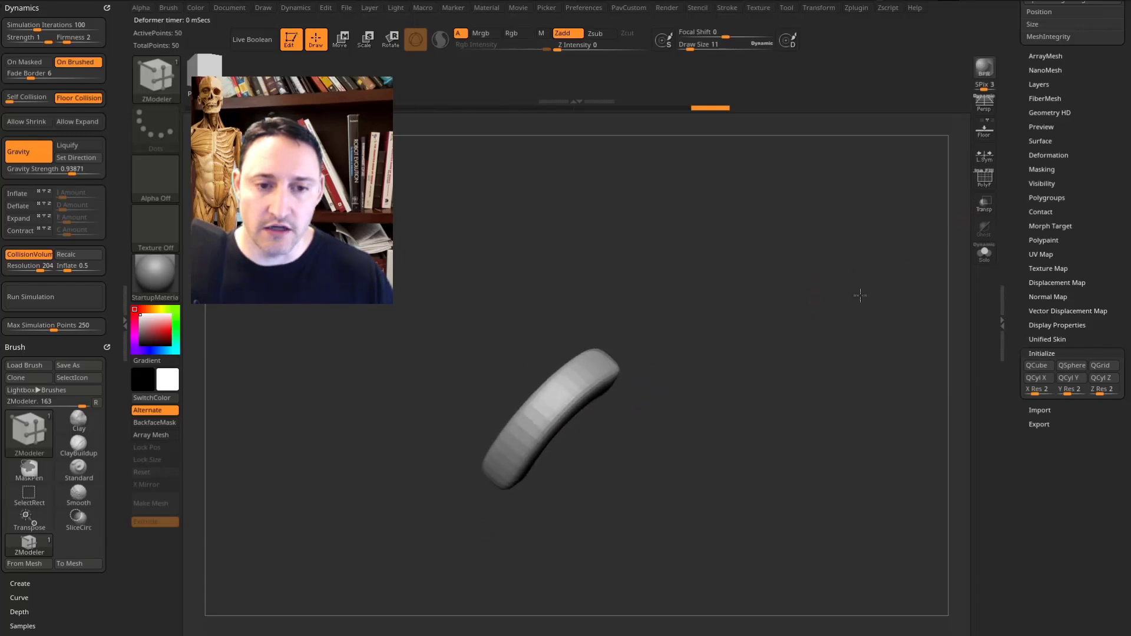
left_click_drag(860, 330, 836, 276, "shift")
Duplicate the arch within the same mesh and rotate the two pieces by 45 degrees so they cross in an X
key("w")
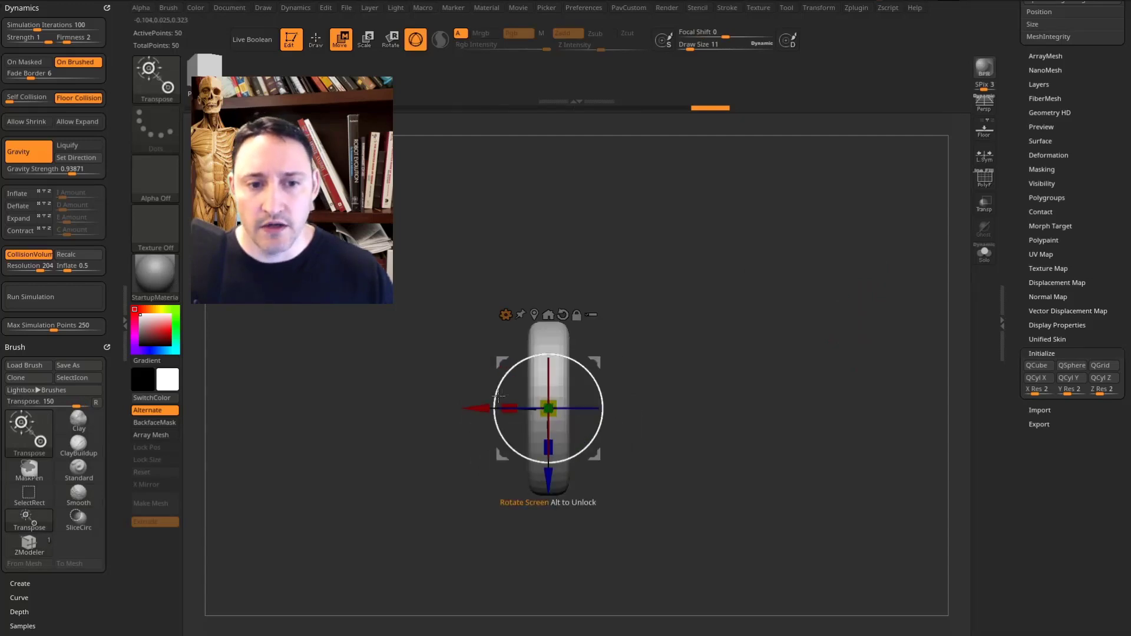
left_click_drag(502, 394, 437, 417, "ctrl")
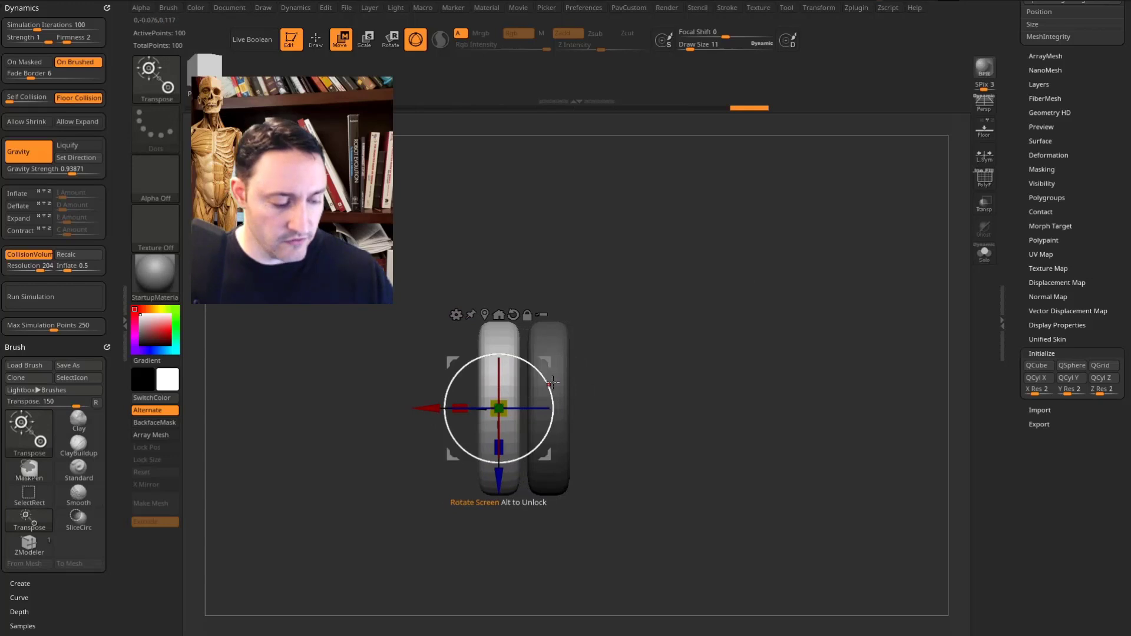
left_click_drag(552, 384, 568, 422)
left_click_drag(545, 362, 592, 359)
left_click(749, 316, "ctrl")
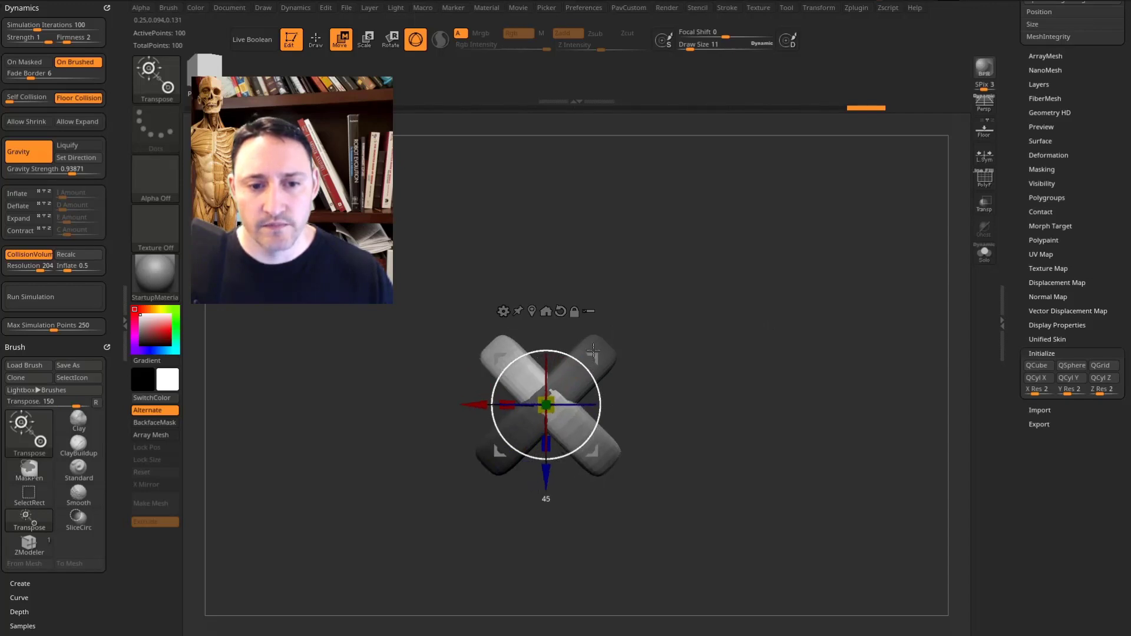
Lower the unmasked arch along the vertical axis so it passes beneath the other one, and clear the mask
left_click_drag(696, 370, 642, 333)
left_click_drag(528, 339, 533, 353)
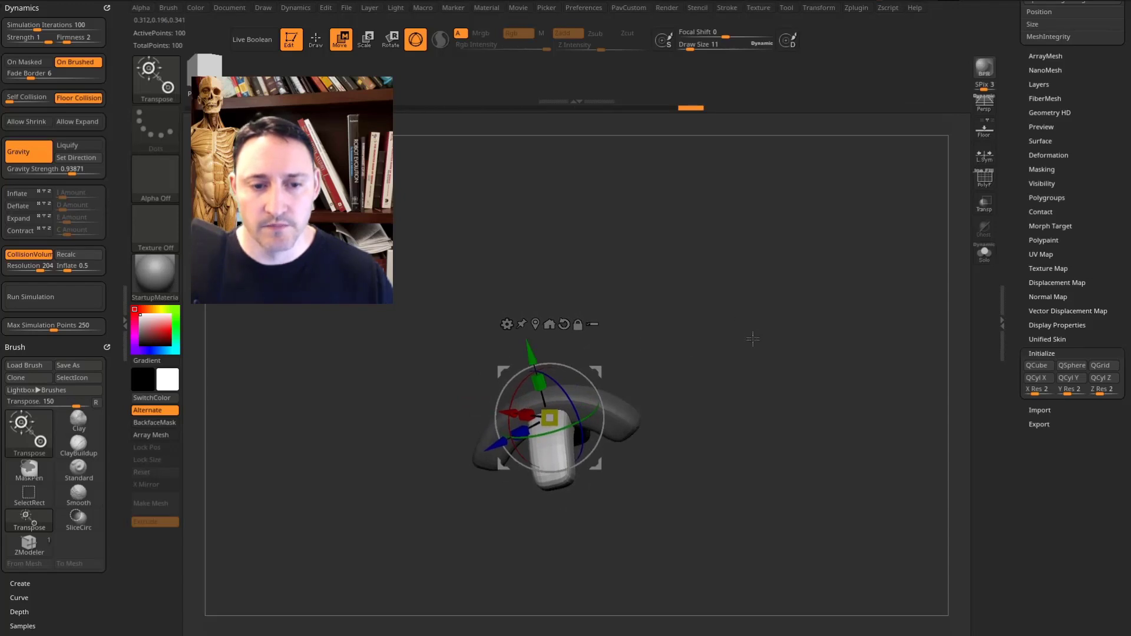
key("q")
mouse_move(745, 309)
left_mouse_down()
mouse_move(766, 346)
mouse_move(769, 333)
mouse_move(854, 427)
mouse_move(825, 373)
mouse_move(840, 375)
mouse_move(817, 395)
mouse_move(750, 362)
mouse_move(792, 397)
left_mouse_up()
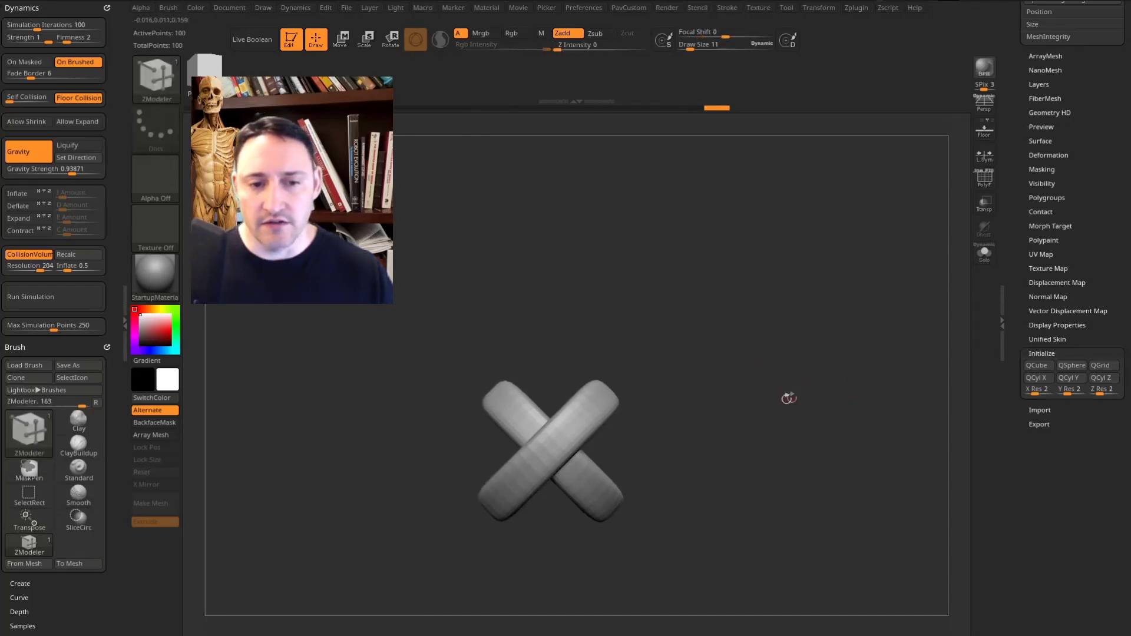
Try duplicating the crossed arches away from the original with the gizmo, and undo it
left_click_drag(785, 349, 771, 396, "alt")
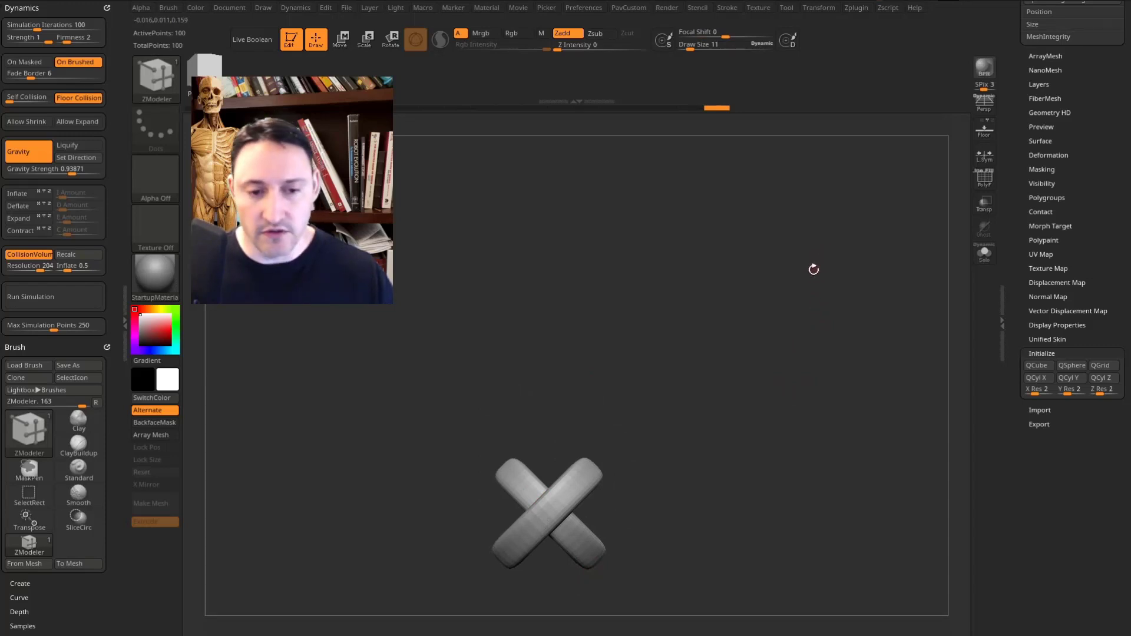
key("w")
mouse_move(548, 589)
left_mouse_down("ctrl")
mouse_move(564, 236)
mouse_move(596, 168)
left_mouse_up("ctrl")
key("ctrl+z")
key("ctrl+z")
key("ctrl+z")
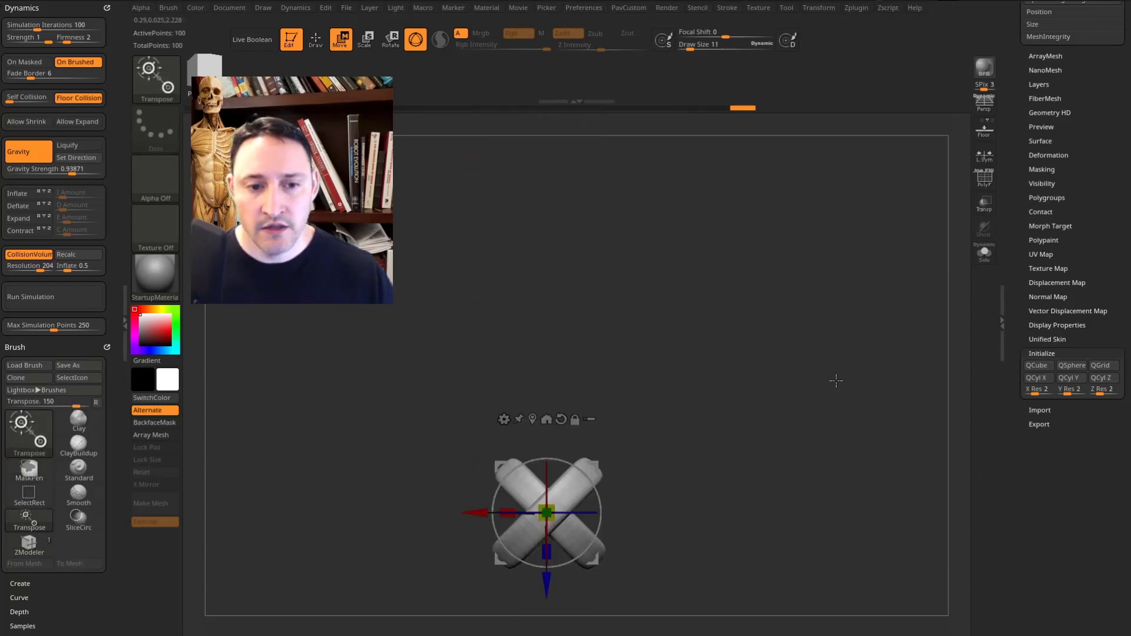
key("q")
Create a new InsertMesh brush from the crossed arches as seen from above
mouse_move(762, 394)
left_mouse_down()
mouse_move(766, 362)
mouse_move(792, 379)
left_mouse_up()
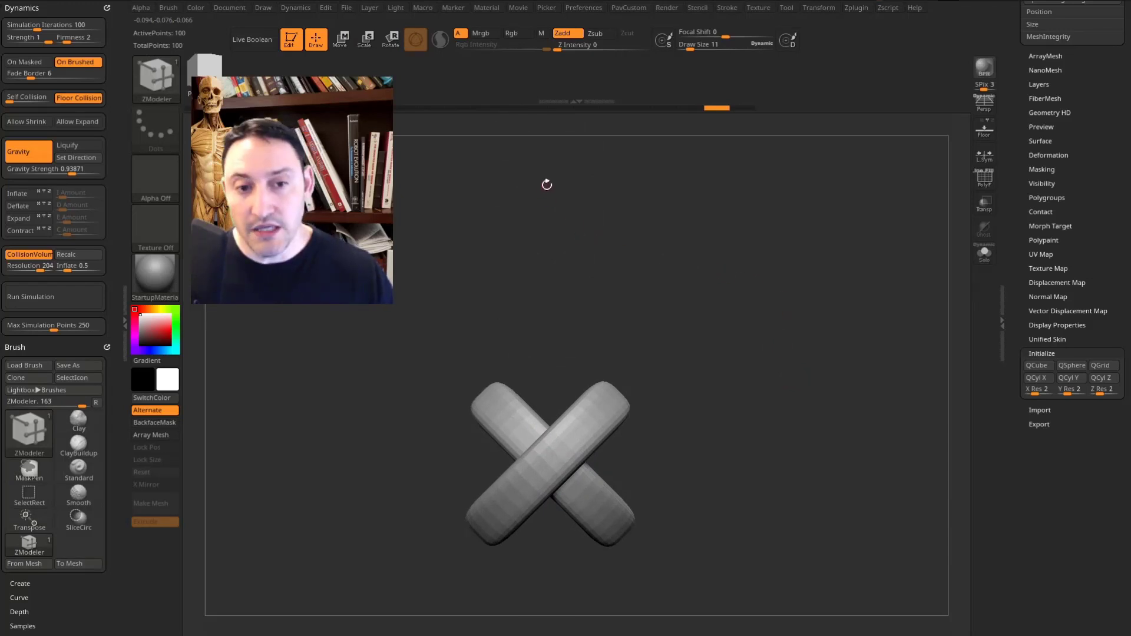
key("b")
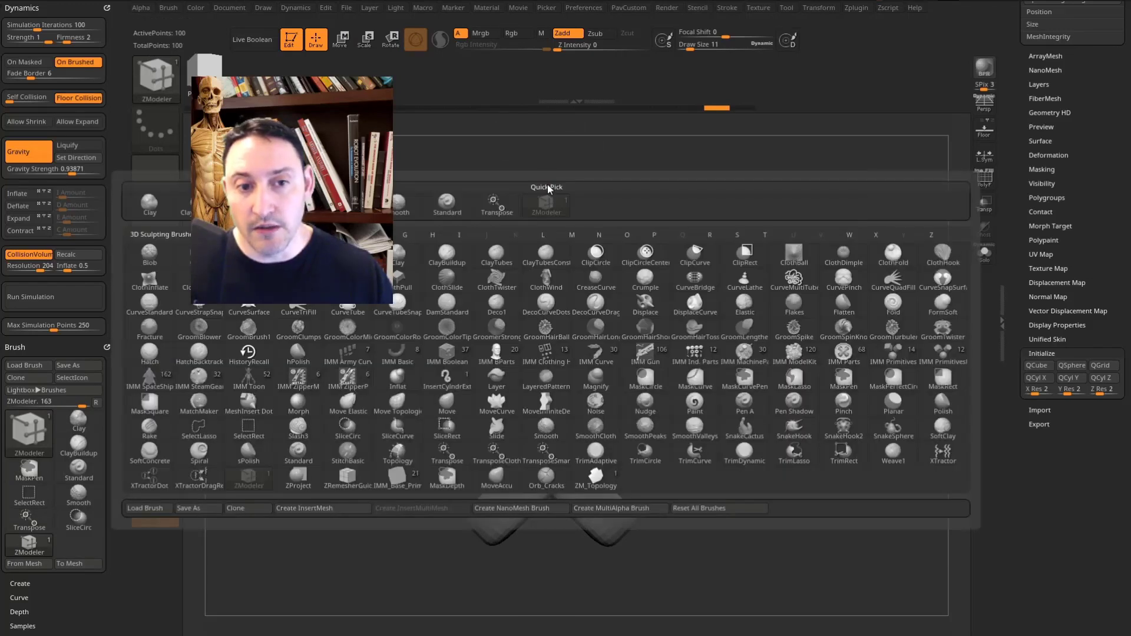
left_click(346, 508)
left_click(512, 203)
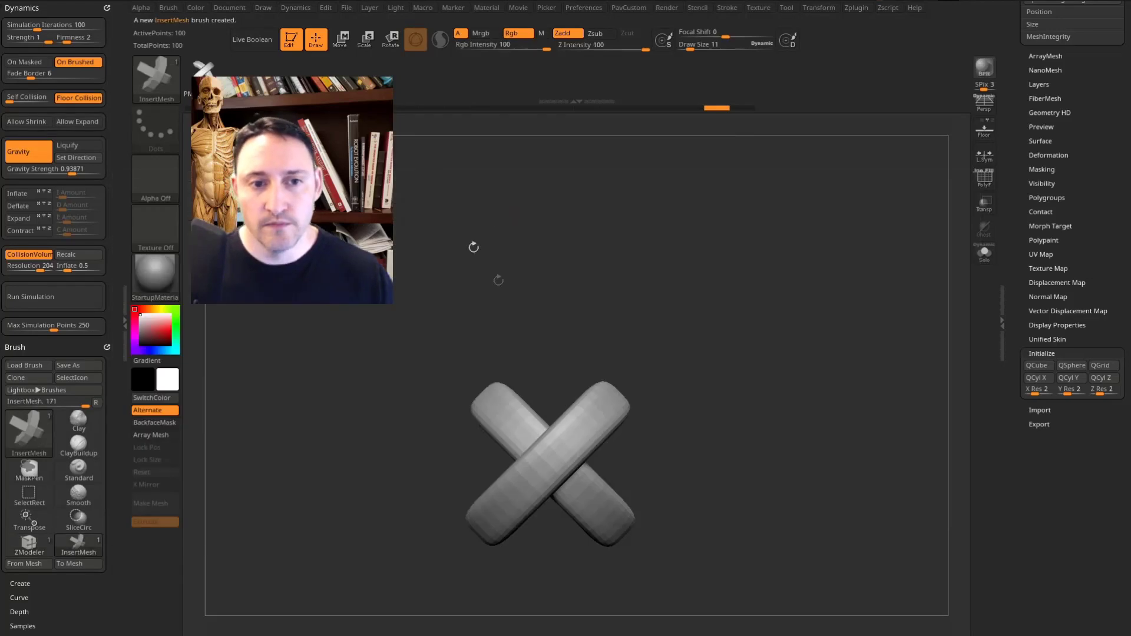
Test the InsertMesh brush by inserting several small copies of the cross over the crossed arches
left_click_drag(743, 368, 720, 347)
left_click_drag(564, 422, 593, 442)
left_click_drag(526, 455, 557, 471)
left_click_drag(574, 489, 592, 508)
left_click_drag(486, 410, 532, 420)
left_click_drag(591, 385, 582, 437)
left_click_drag(485, 490, 519, 494)
mouse_move(659, 432)
left_mouse_down()
mouse_move(786, 393)
mouse_move(682, 410)
left_mouse_up()
Undo all the test insertions on the crossed arches
key("ctrl+z")
key("ctrl+z")
key("ctrl+z")
key("ctrl+z")
key("ctrl+z")
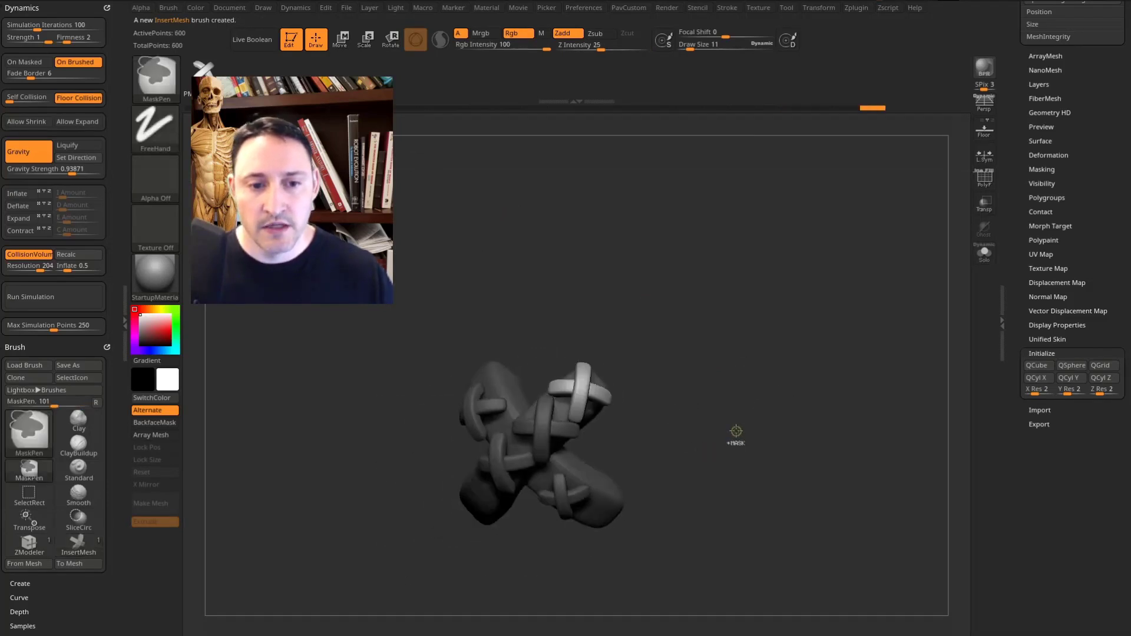
key("ctrl+z")
key("ctrl+z")
Turn on Curve Mode for the InsertMesh brush's stroke and increase the draw size
mouse_move(618, 429)
left_mouse_down("shift")
mouse_move(583, 442)
mouse_move(618, 462)
mouse_move(600, 467)
left_mouse_up("shift")
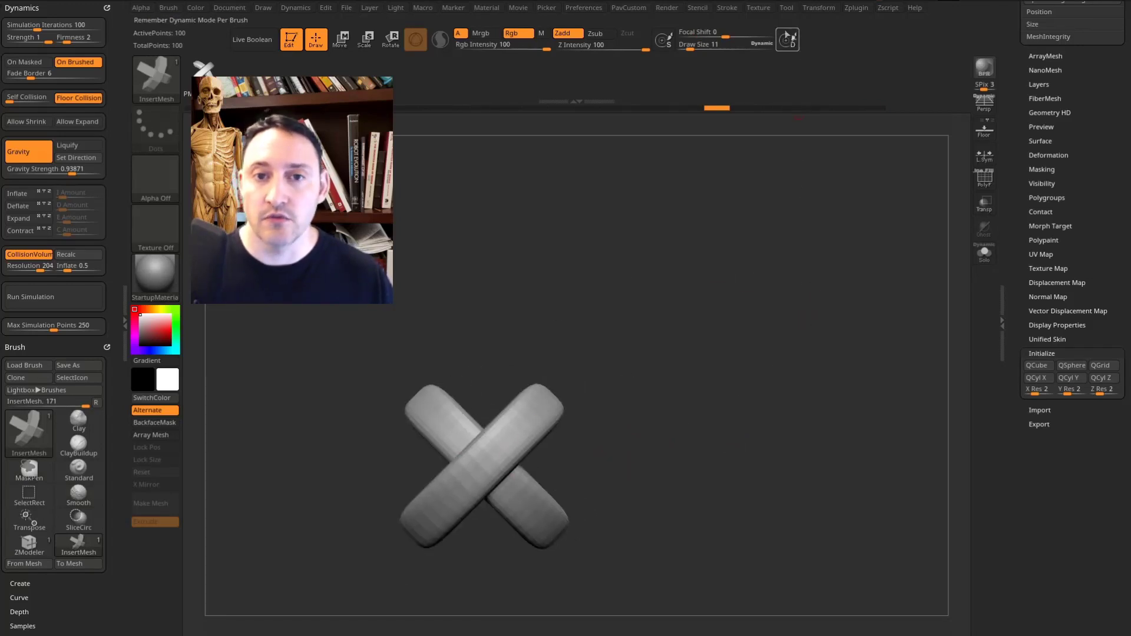
left_click(726, 8)
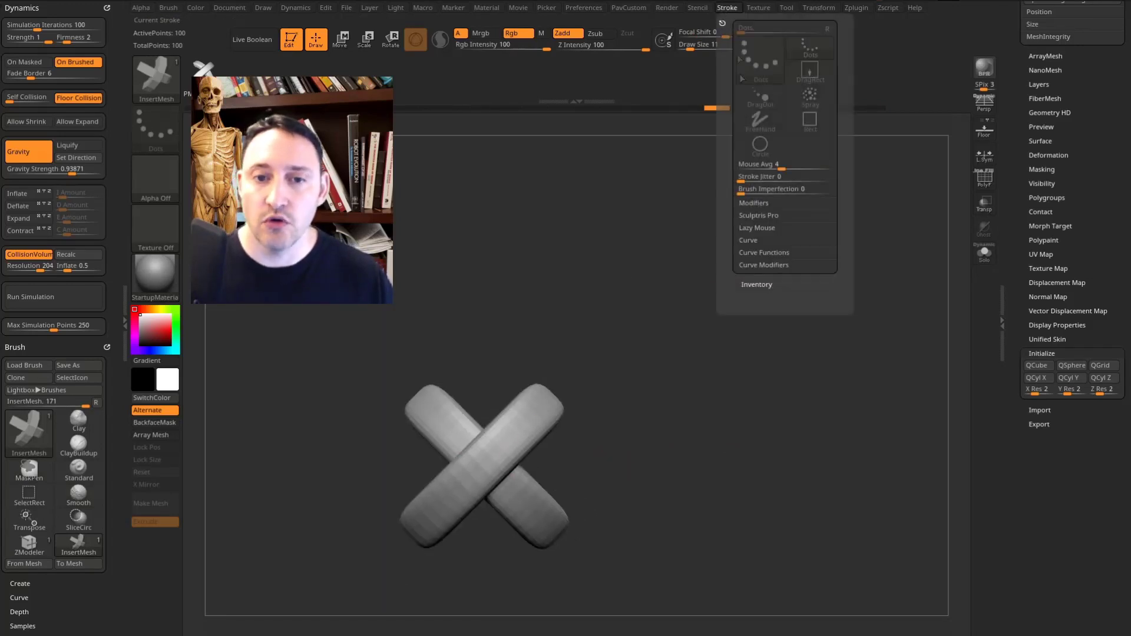
left_click(756, 240)
left_click(762, 252)
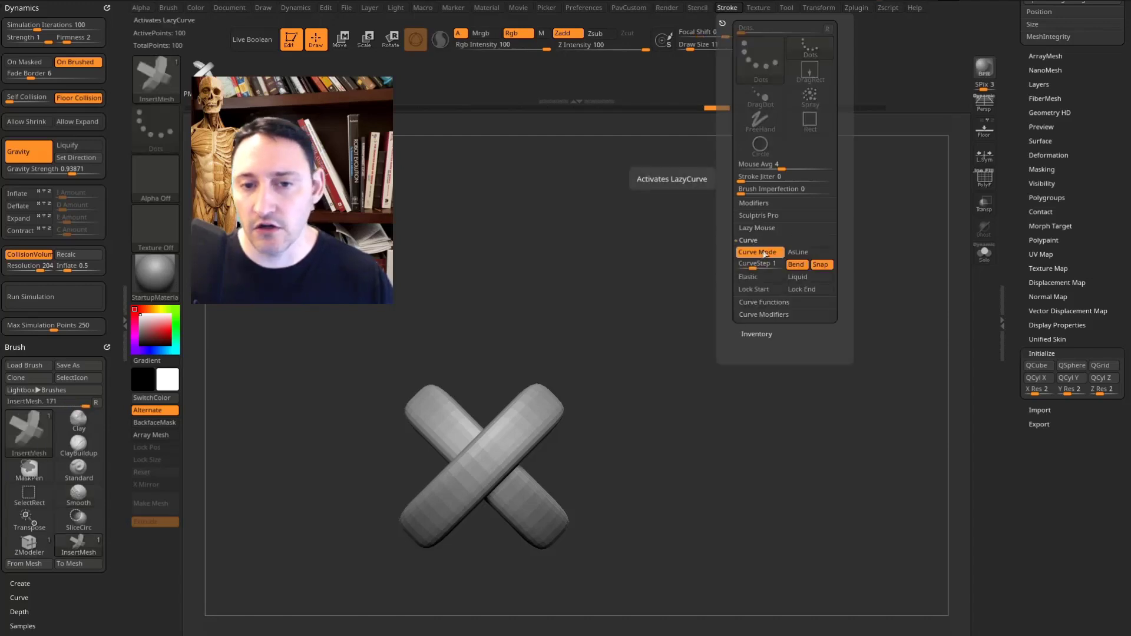
left_click_drag(589, 368, 551, 384, "alt")
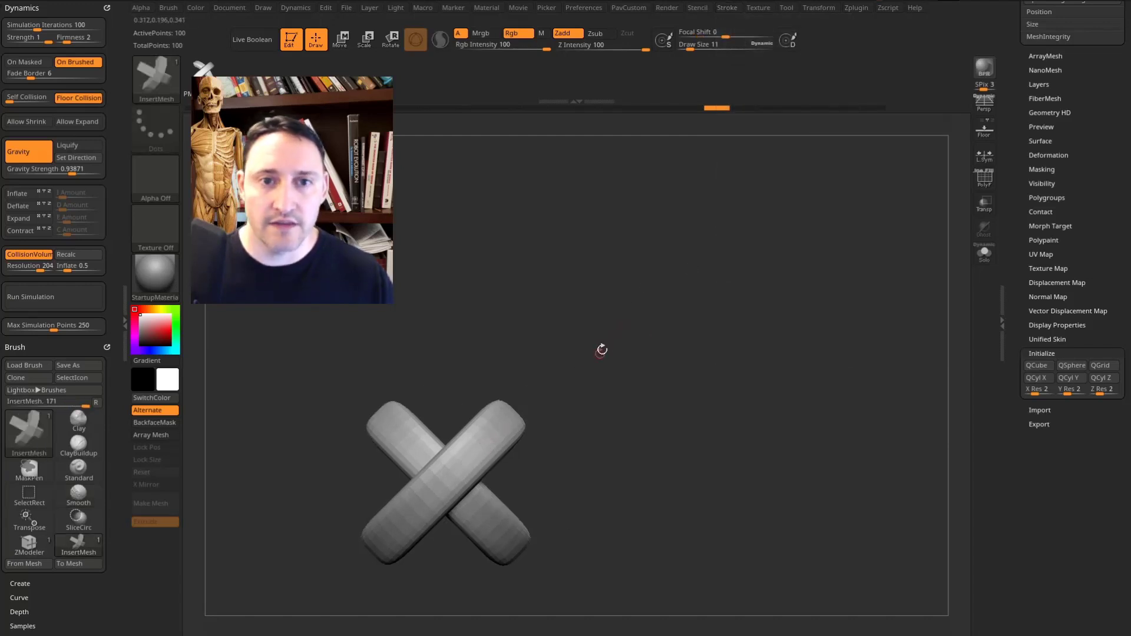
left_click(701, 47)
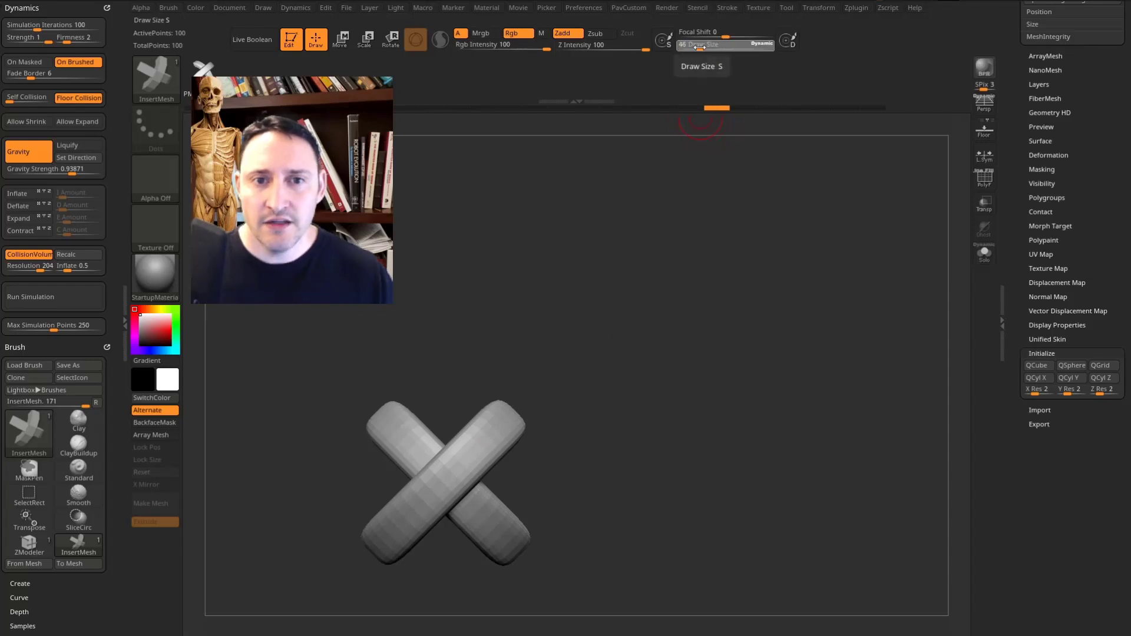
Set the draw size to 44 and draw a test stitch curve from the crossed straps out into empty space
key("s")
left_click_drag(451, 472, 763, 266)
key("]")
key("[")
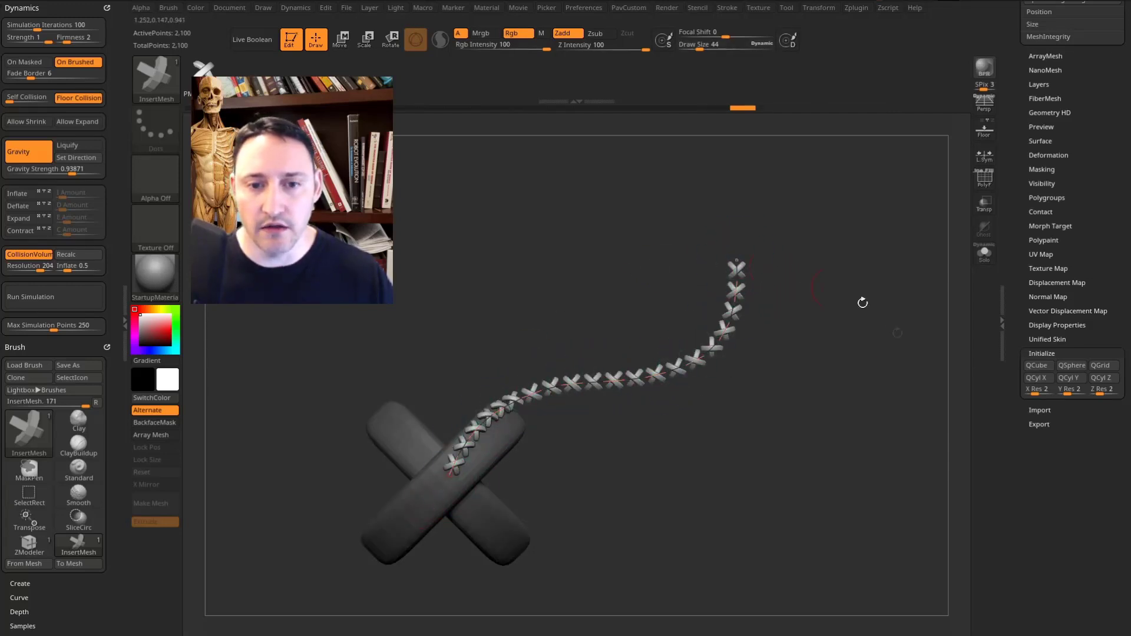
Lower the stitch brush's CurveStep to about 0.66 and draw a tightly packed test curve beside the crossed straps
left_click(730, 10)
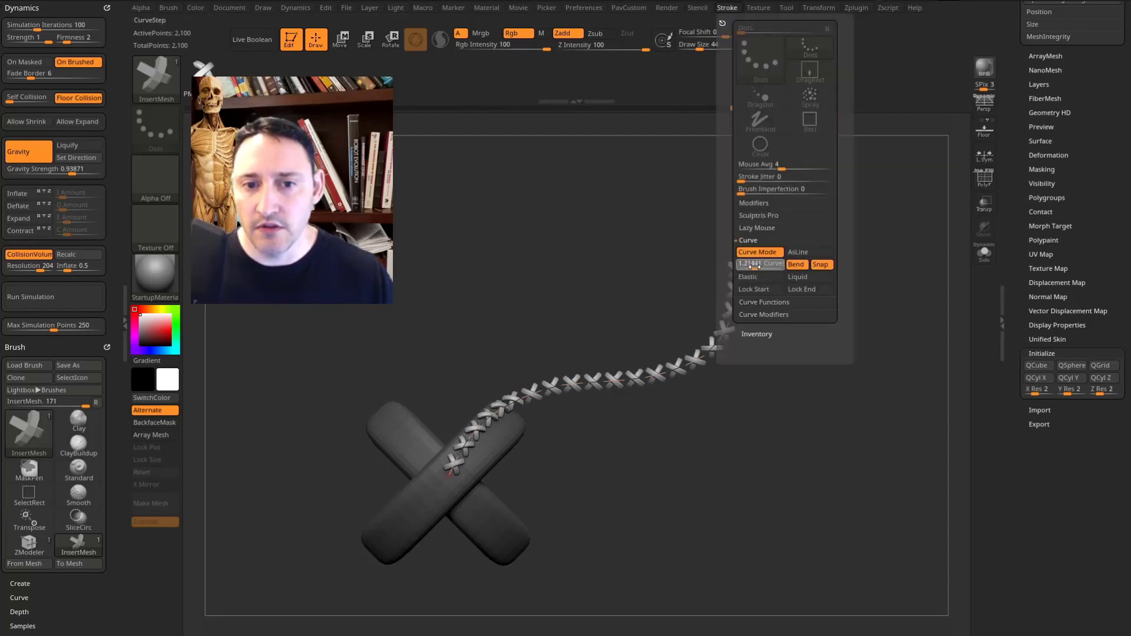
left_click(737, 253)
key("[")
left_click(731, 10)
left_click(751, 268)
type(".2")
key("Return")
mouse_move(737, 247)
left_mouse_down()
mouse_move(732, 265)
mouse_move(737, 240)
left_mouse_up()
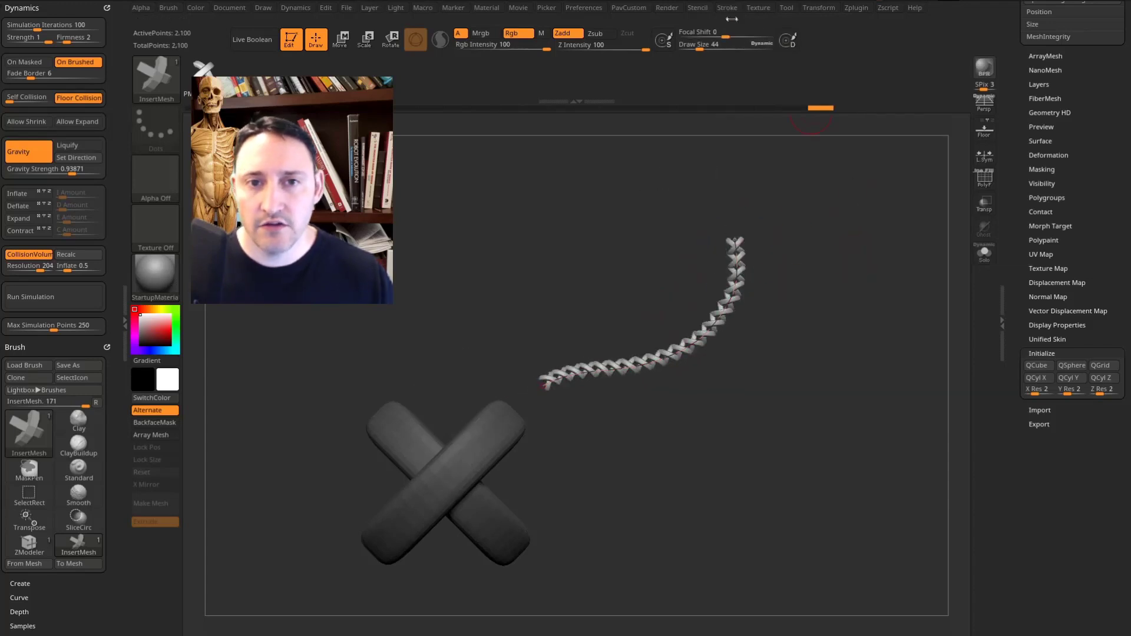
Raise the CurveStep to space the crosses farther apart and draw a new test curve around the crossed straps
left_click(728, 8)
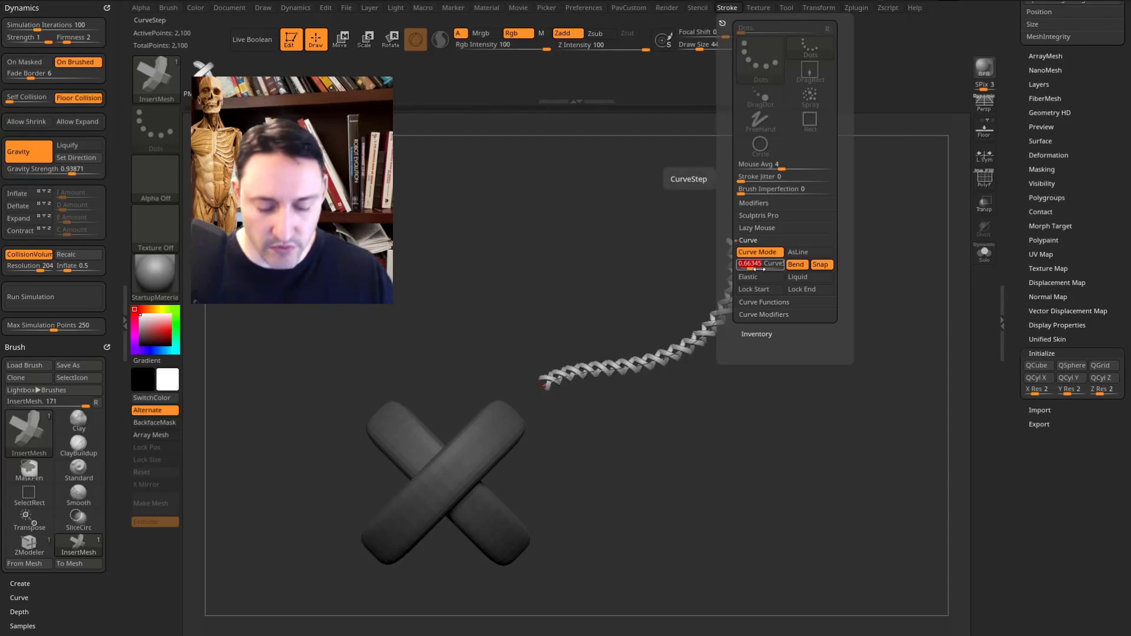
key("Return")
key("bracketright")
key("bracketright")
mouse_move(545, 383)
left_mouse_down()
mouse_move(445, 464)
mouse_move(543, 538)
mouse_move(582, 533)
left_mouse_up()
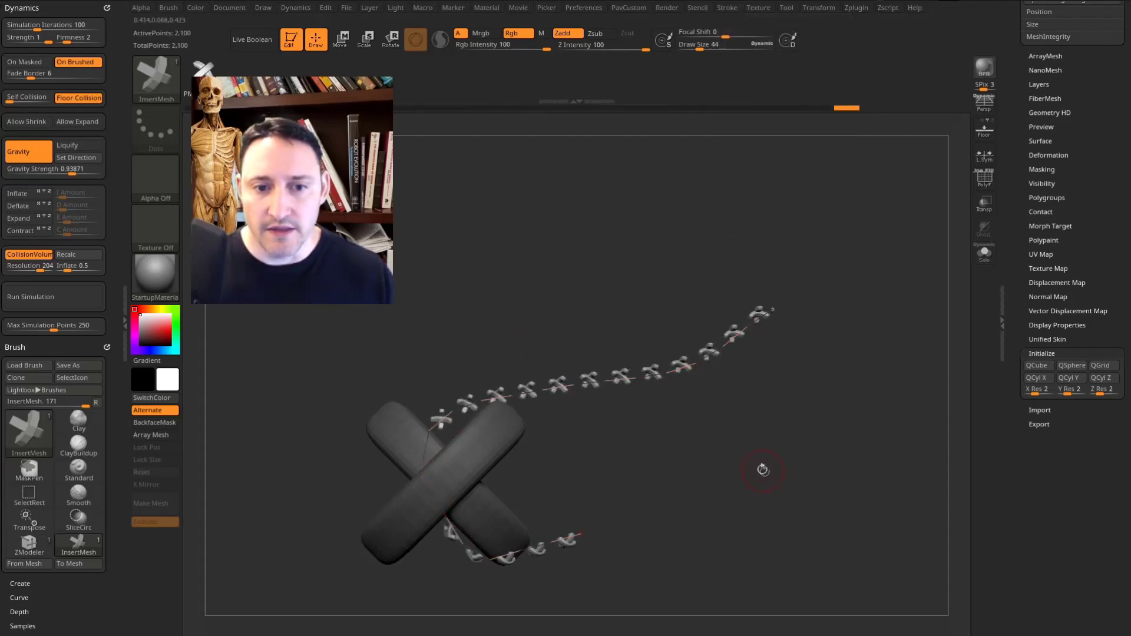
mouse_move(843, 320)
left_mouse_down()
mouse_move(854, 374)
mouse_move(828, 330)
left_mouse_up()
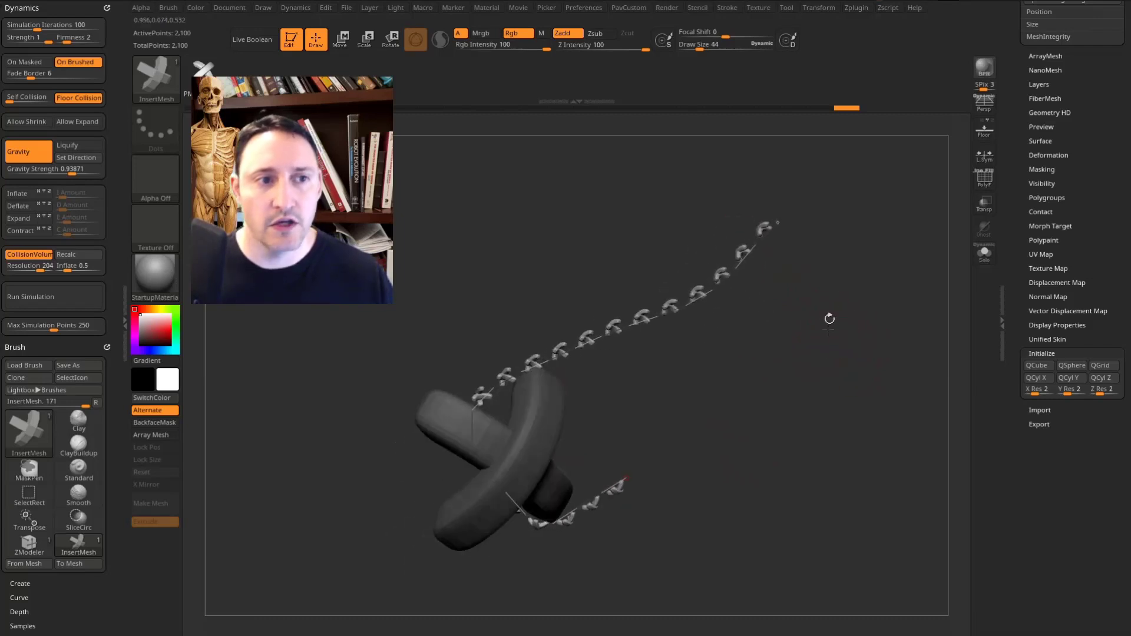
Capture the current view as the brush icon and save the brush preset as Stitches in the ZBrushes _IMM folder
left_click(168, 8)
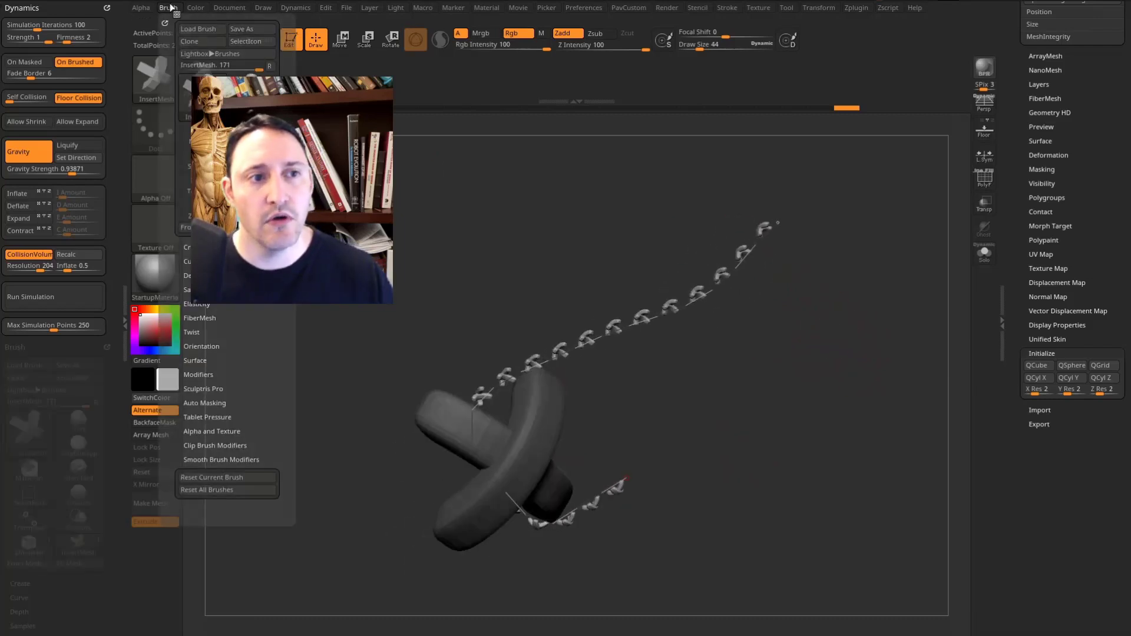
left_click(250, 41)
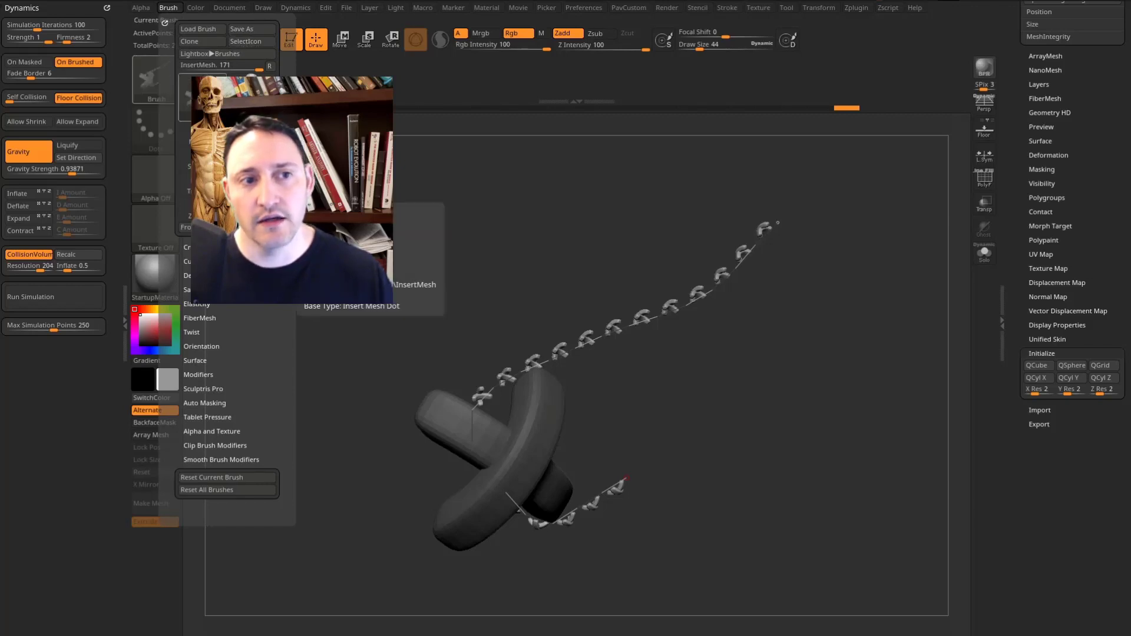
left_click(249, 28)
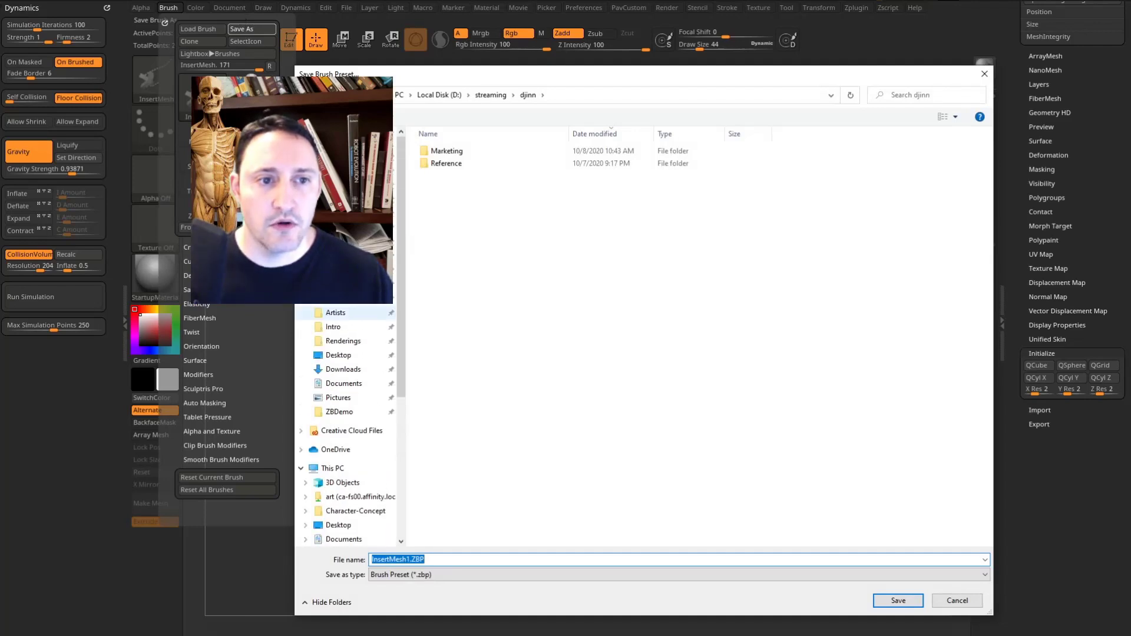
left_click(354, 269)
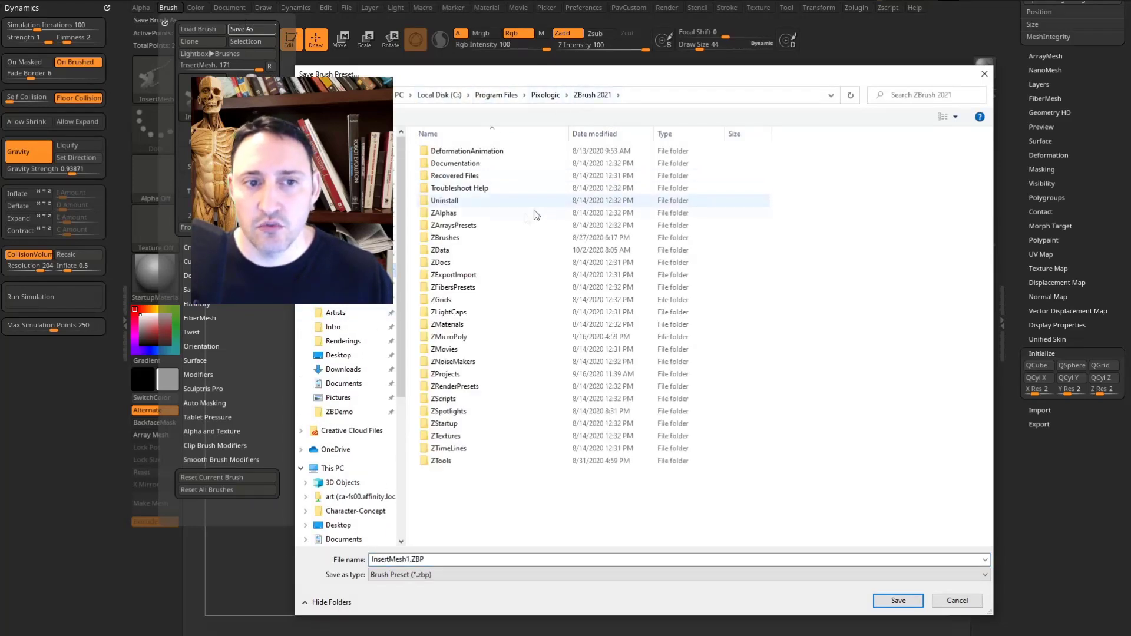
double_click(457, 238)
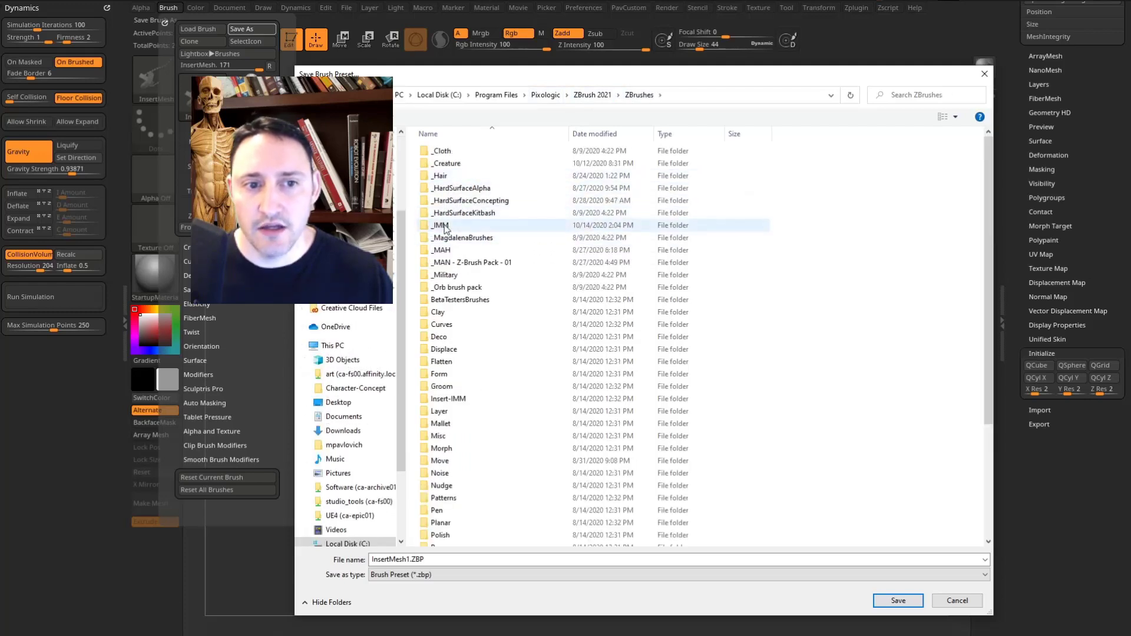
double_click(442, 225)
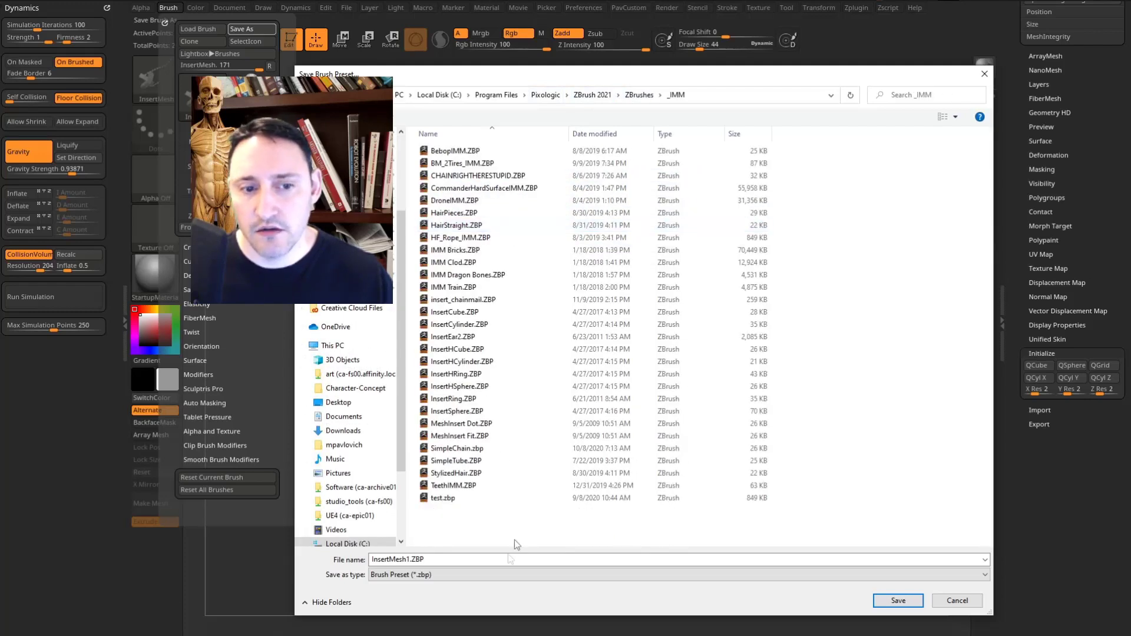
type("Stitches")
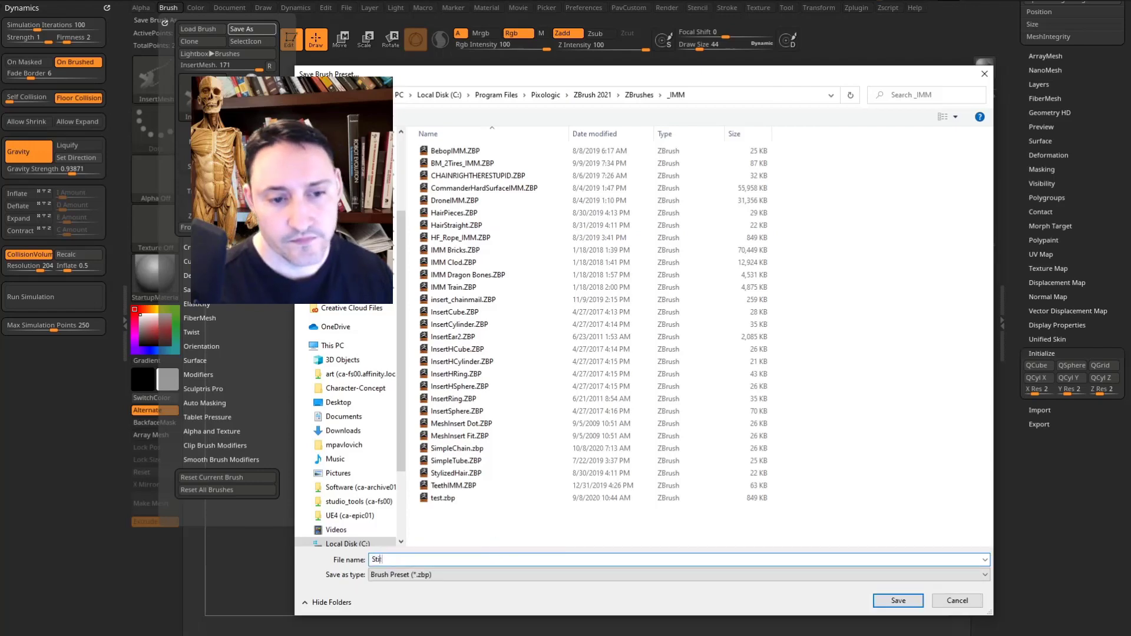
key("Return")
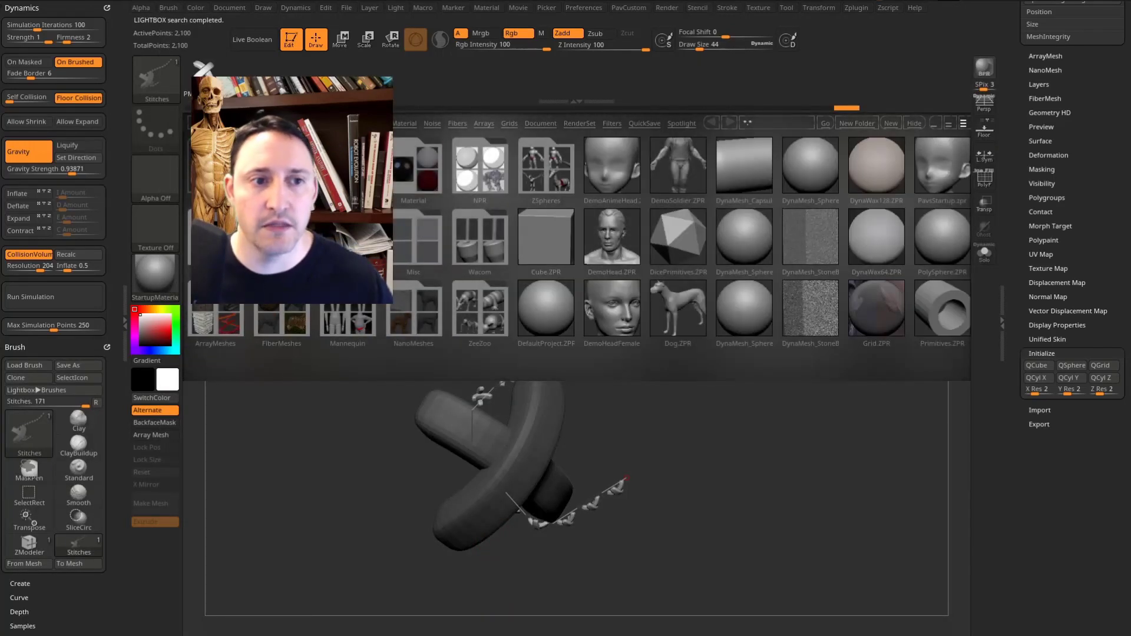
Browse the LightBox brush folders to the _IMM folder where the Stitches brush is saved
left_click(317, 124)
left_click_drag(639, 250, 514, 250)
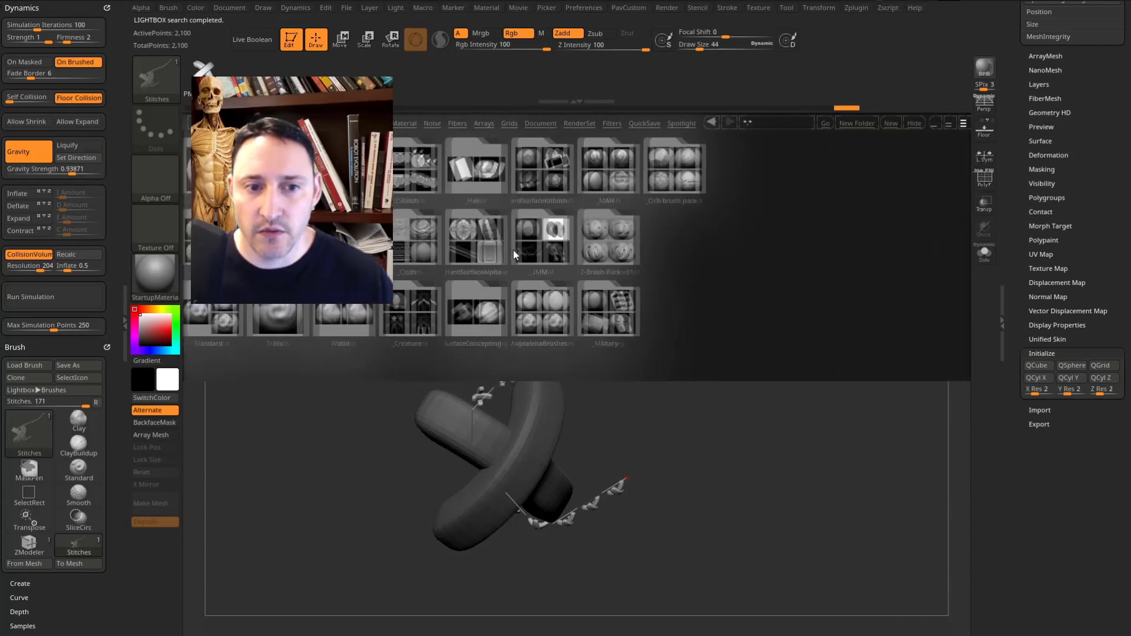
left_click(533, 251)
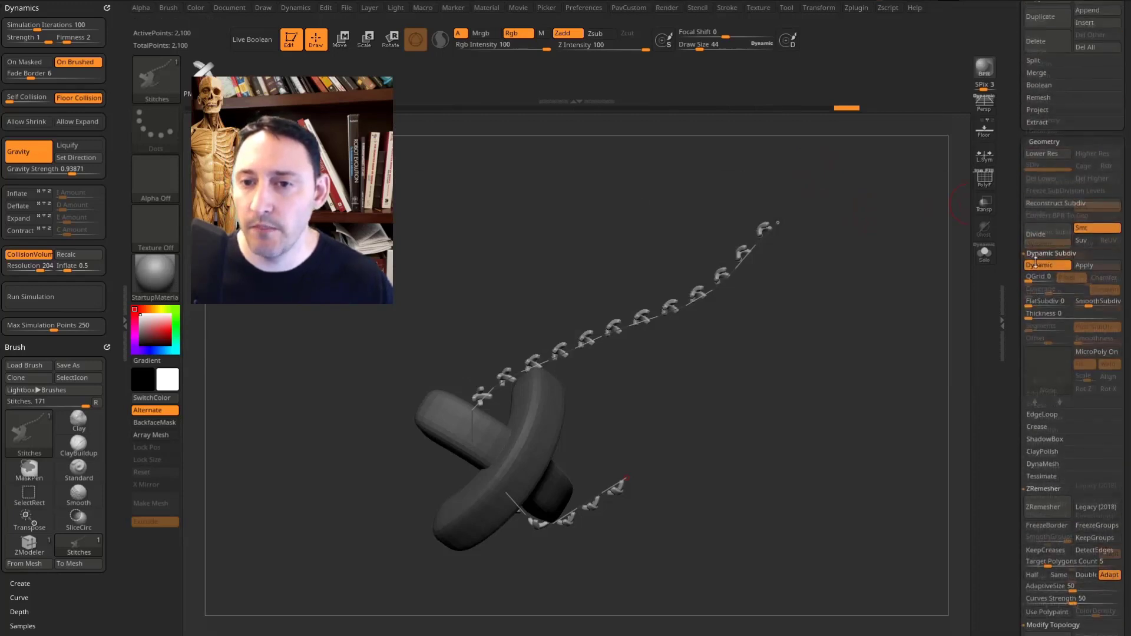
Switch back to the djinn character tool and display the collar's polyframe from the front
left_click(1107, 184)
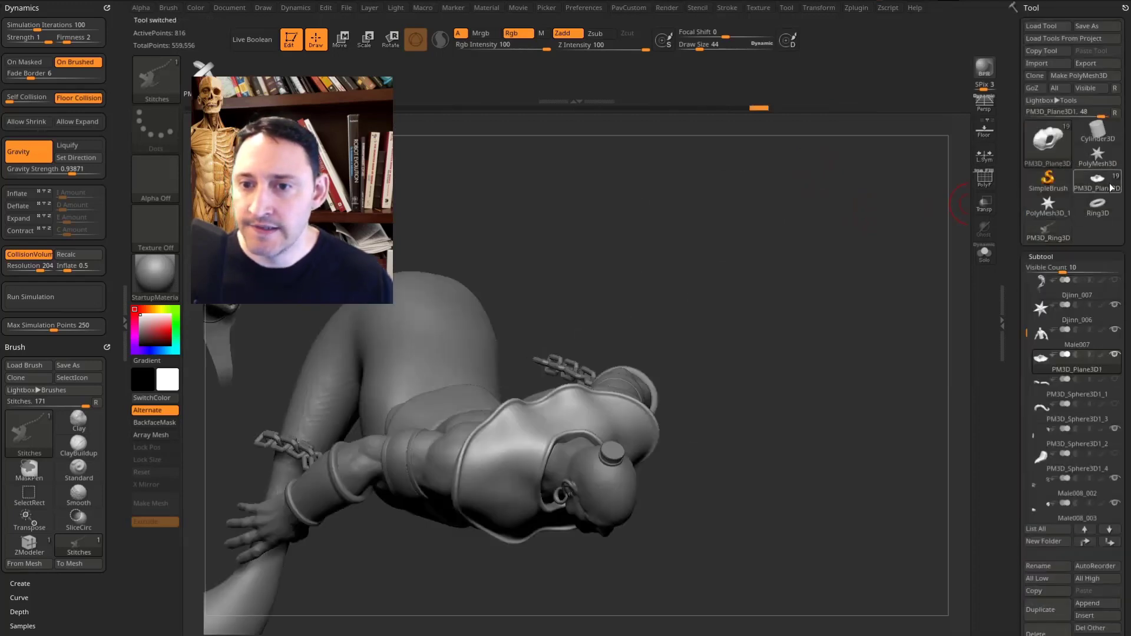
mouse_move(805, 201)
left_mouse_down()
mouse_move(803, 354)
mouse_move(652, 373)
mouse_move(838, 325)
mouse_move(828, 328)
mouse_move(858, 306)
mouse_move(888, 332)
left_mouse_up()
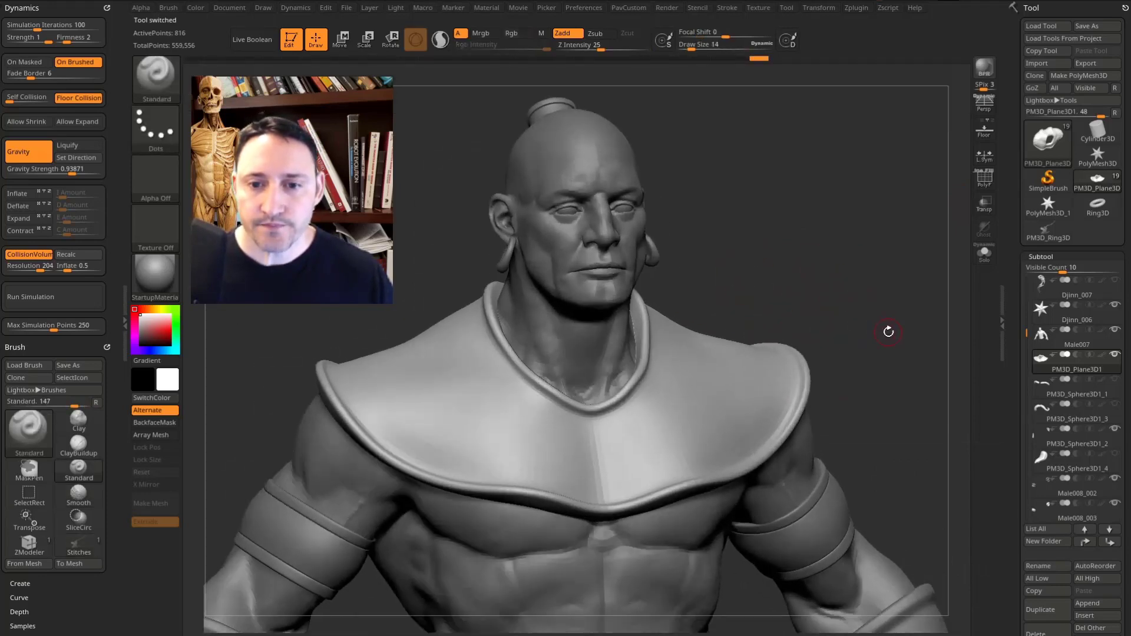
left_click_drag(1019, 348, 1030, 288)
key("shift+f")
left_click_drag(879, 272, 868, 299)
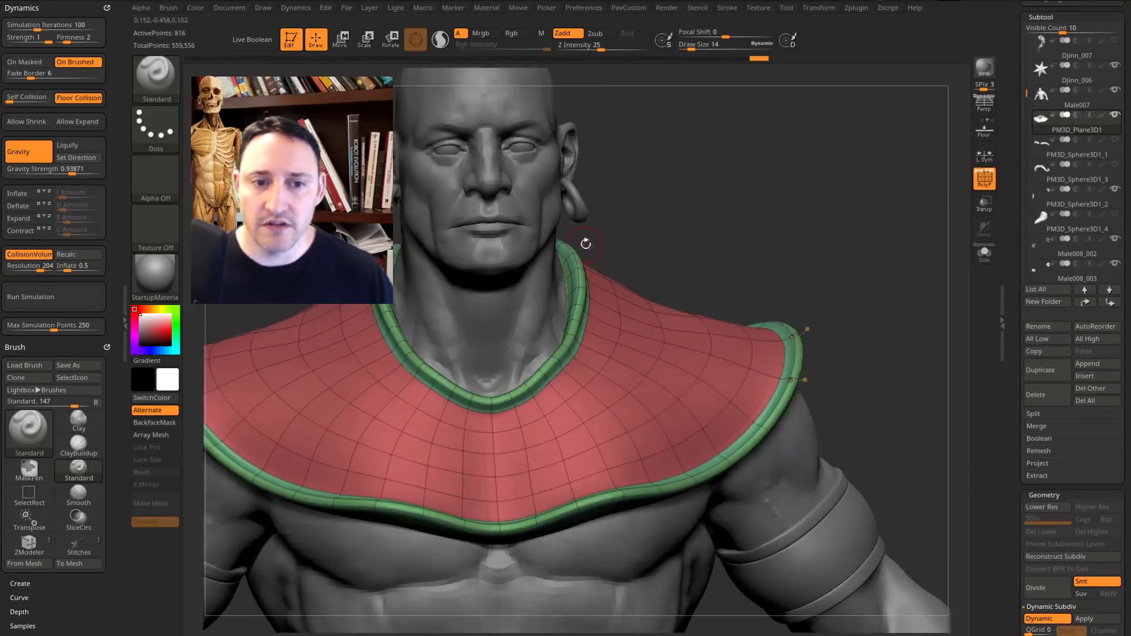
left_click_drag(855, 318, 890, 309)
Isolate the collar's unsubdivided red polygroup and frame the mesh with curves along its Border only, excluding Polygroups and Creased edges
key("shift+d")
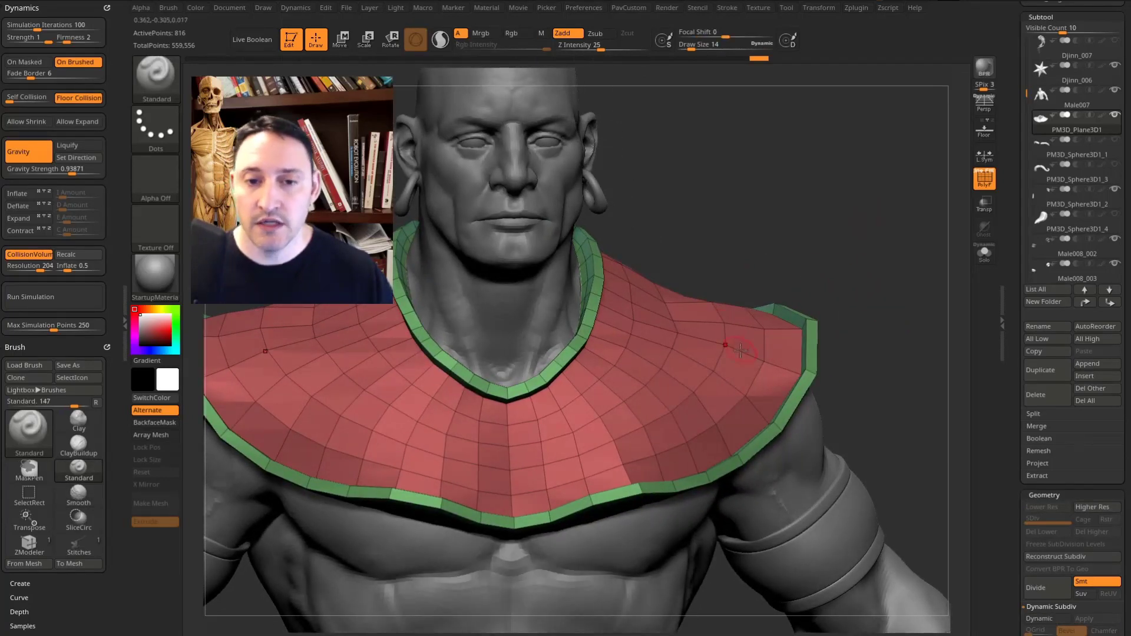
key("shift+d")
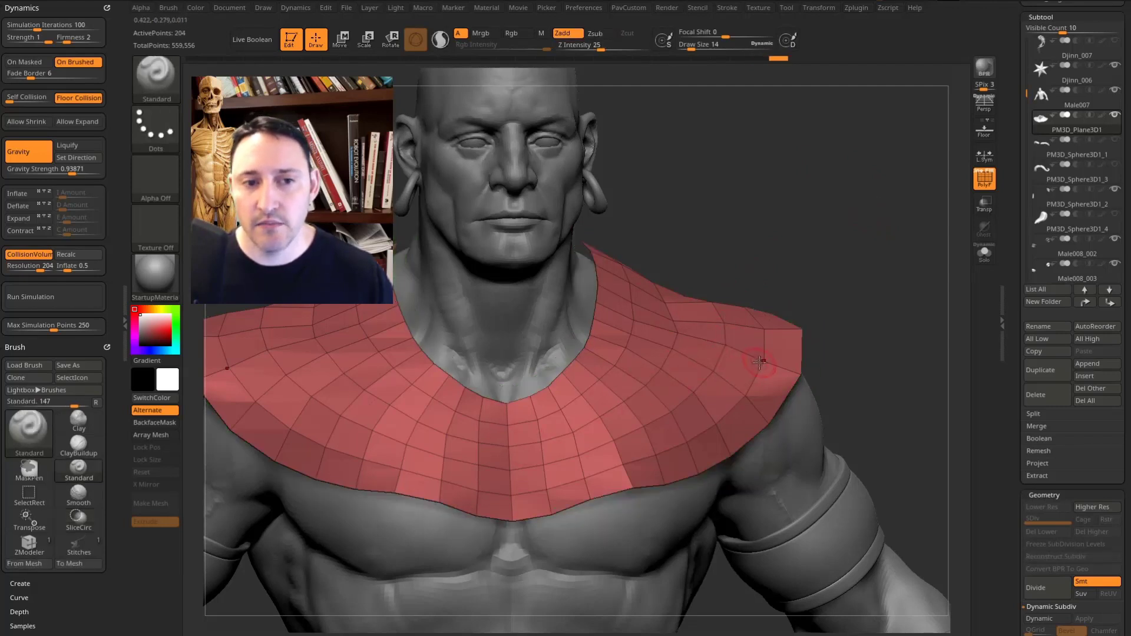
left_click(727, 8)
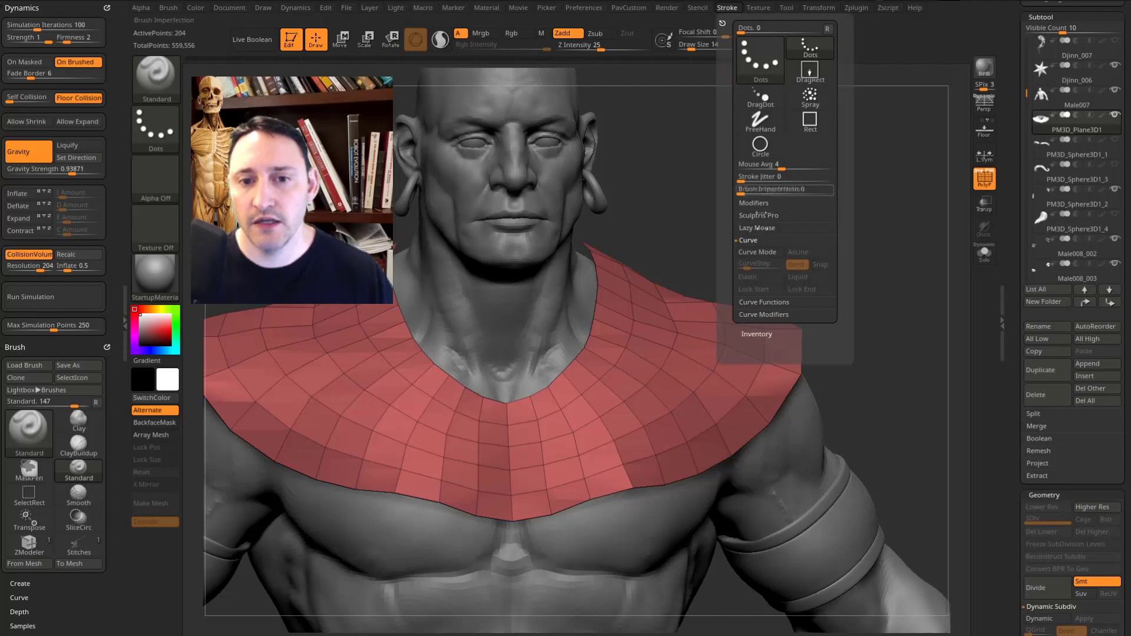
key("shift")
left_click(764, 302)
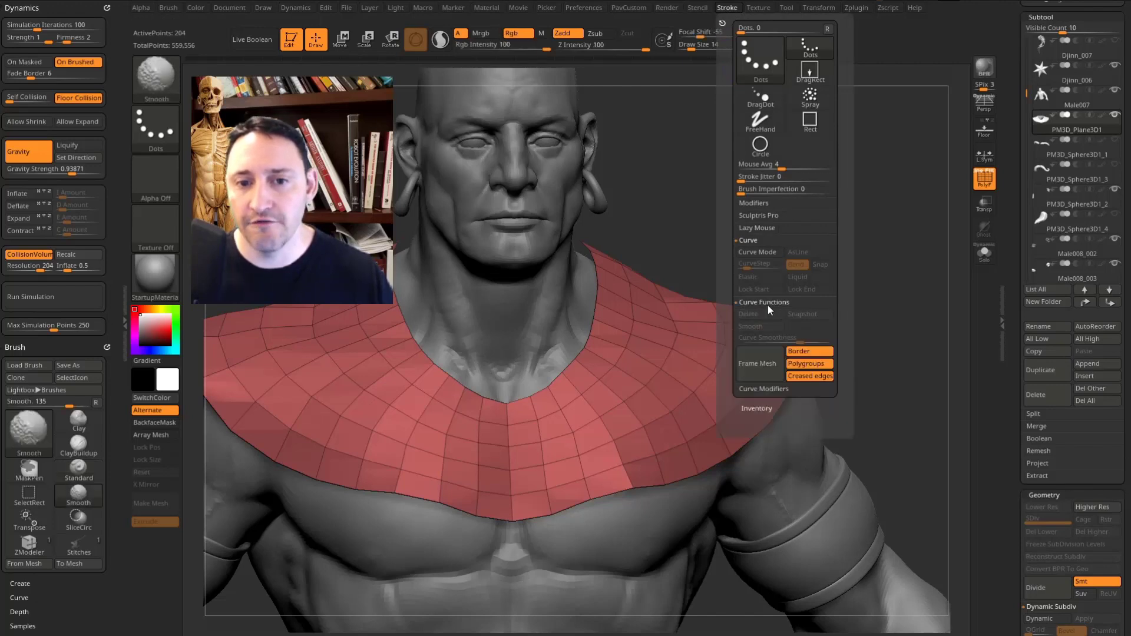
left_click(810, 375)
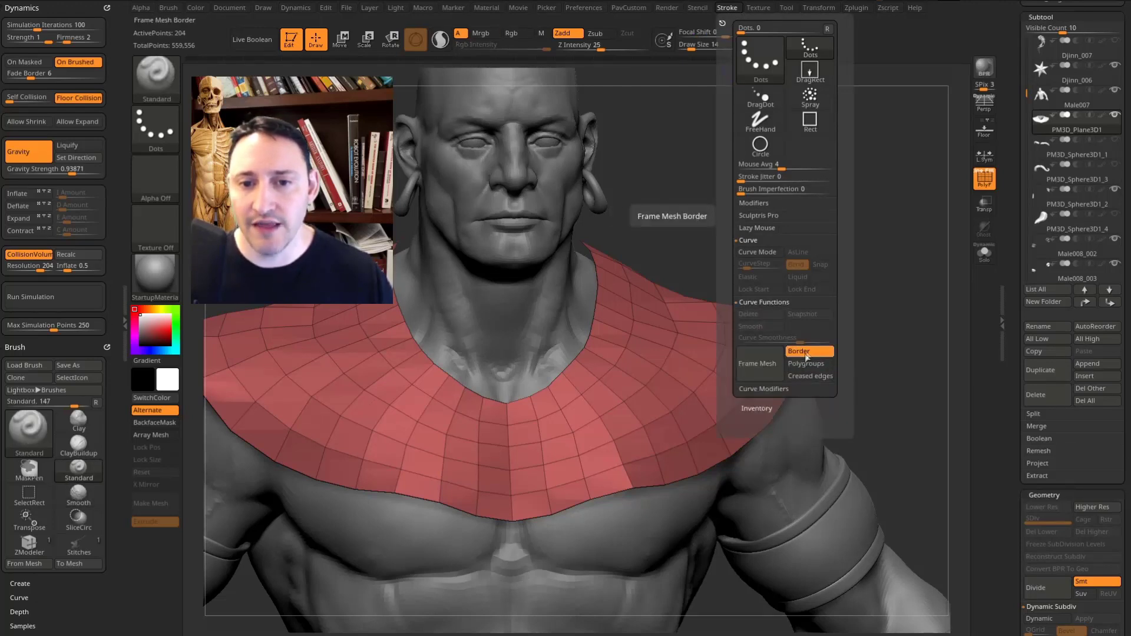
left_click(761, 365)
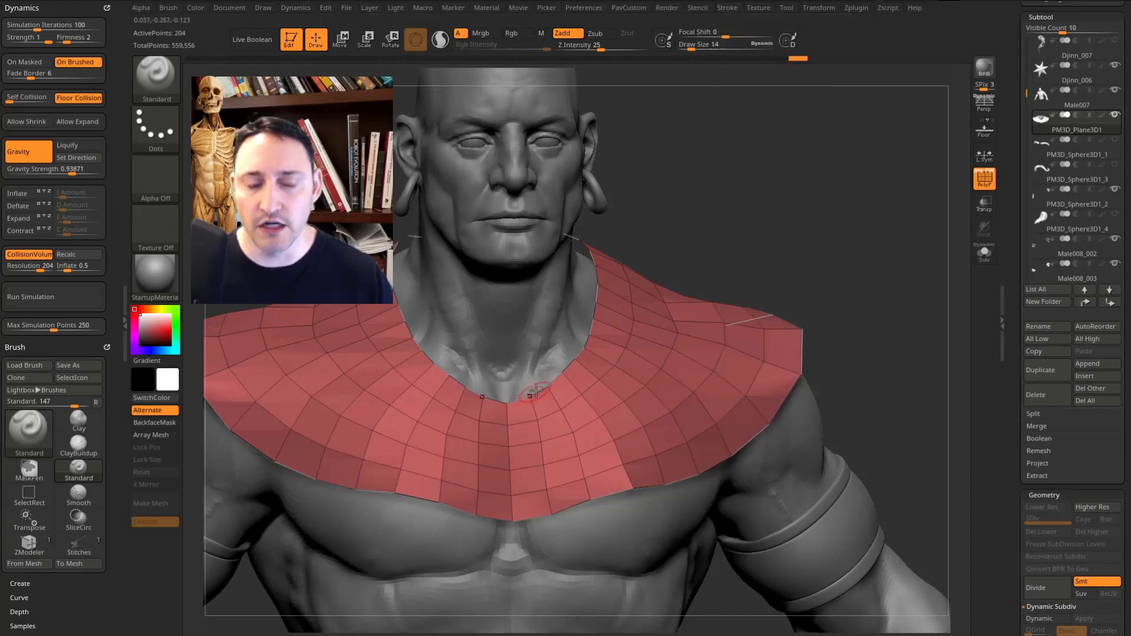
Unhide the collar's green rim and turn its dynamic subdivision back on
key("ctrl+shift+z")
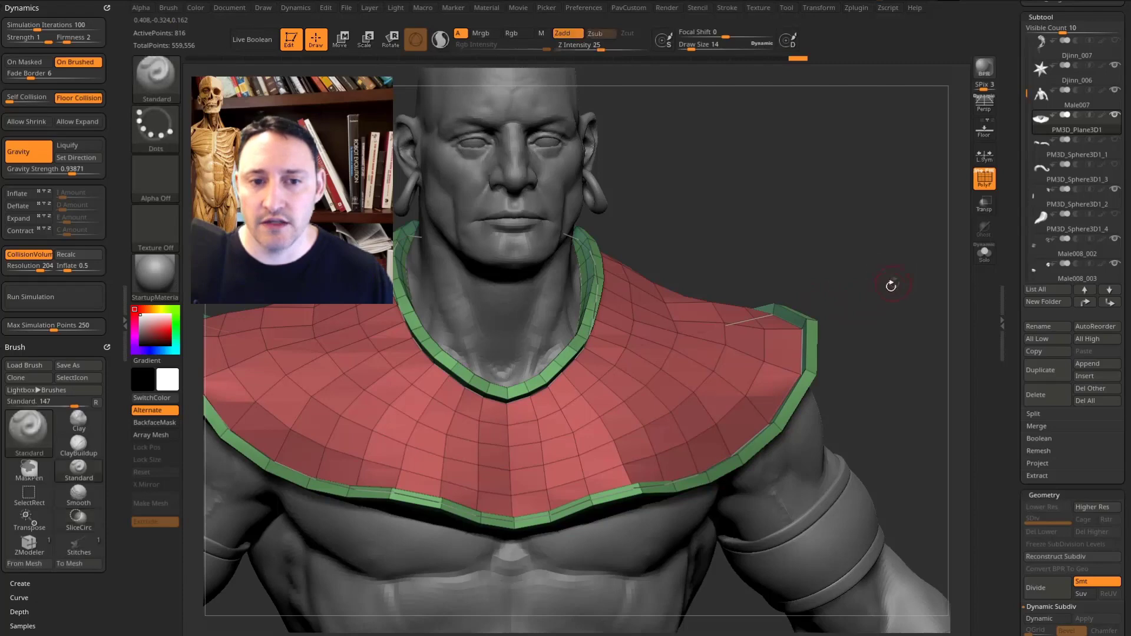
left_click_drag(869, 278, 882, 280, "alt")
mouse_move(915, 376)
left_mouse_down()
mouse_move(872, 372)
mouse_move(919, 365)
left_mouse_up()
left_click_drag(889, 297, 931, 348)
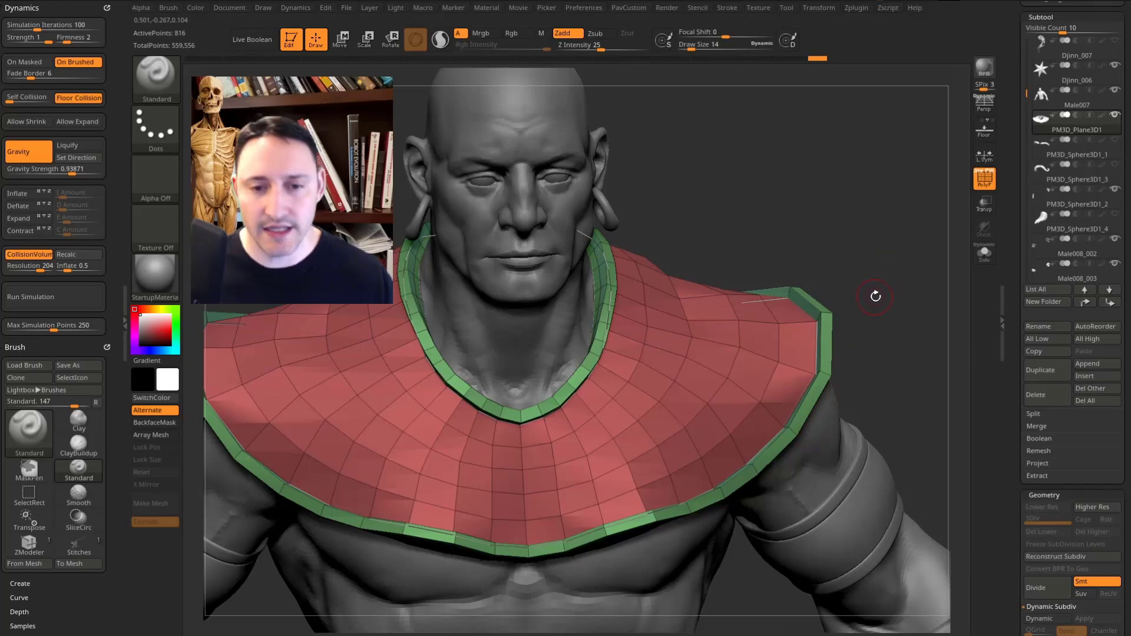
key("d")
left_click_drag(876, 293, 902, 314)
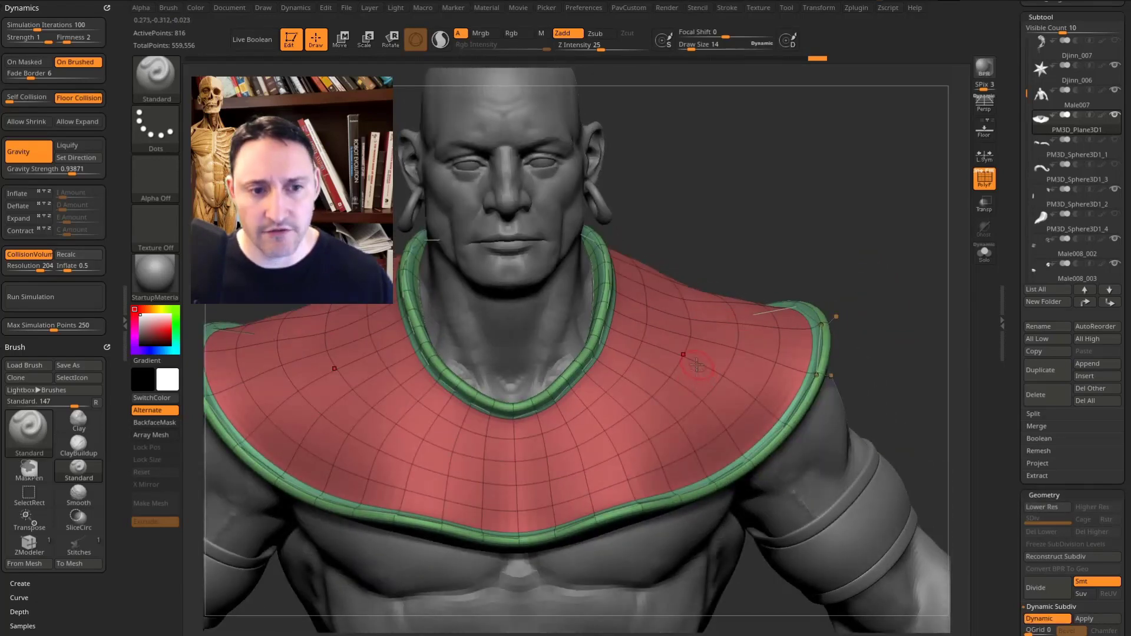
left_click_drag(787, 331, 868, 287)
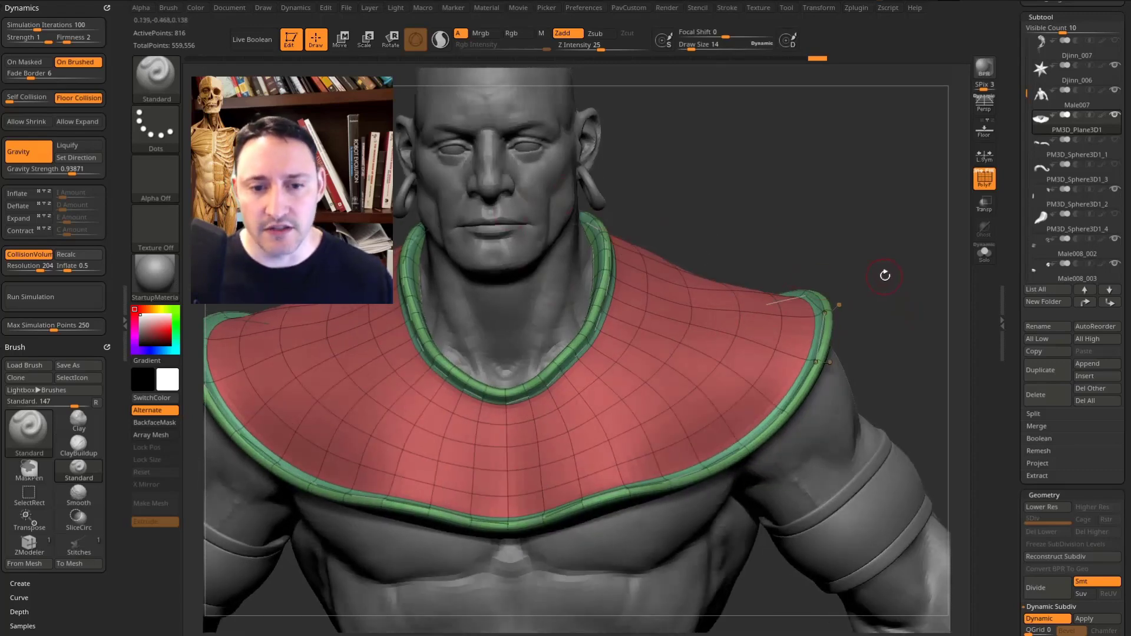
Apply the Stitches brush along the collar's border curves at draw size 14 and release the curves to keep the stitches
key("b")
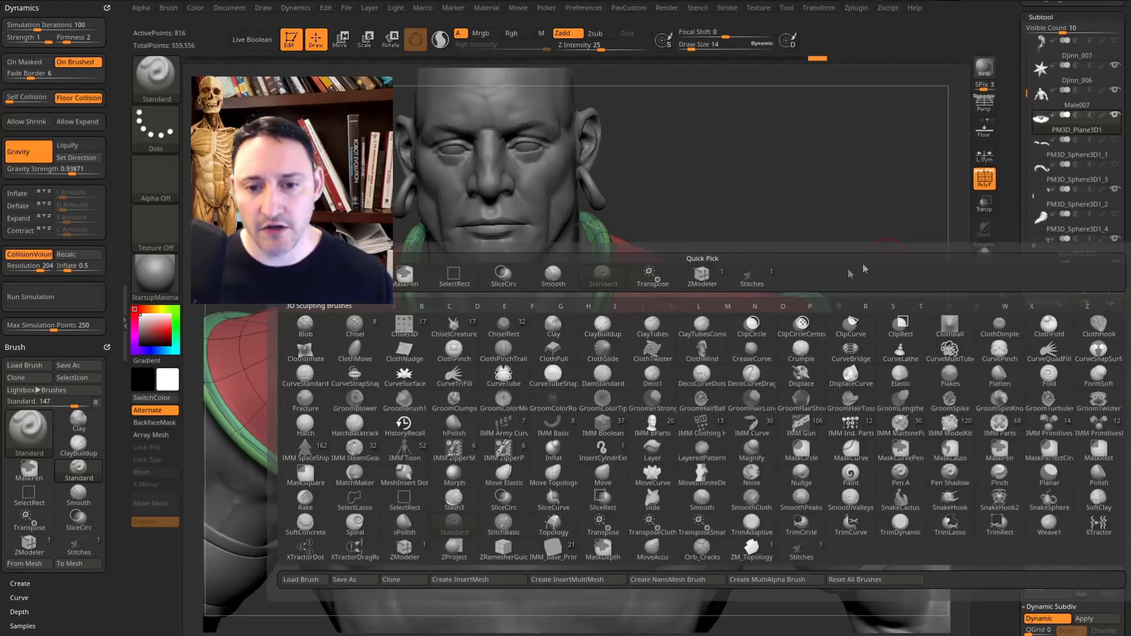
left_click(808, 548)
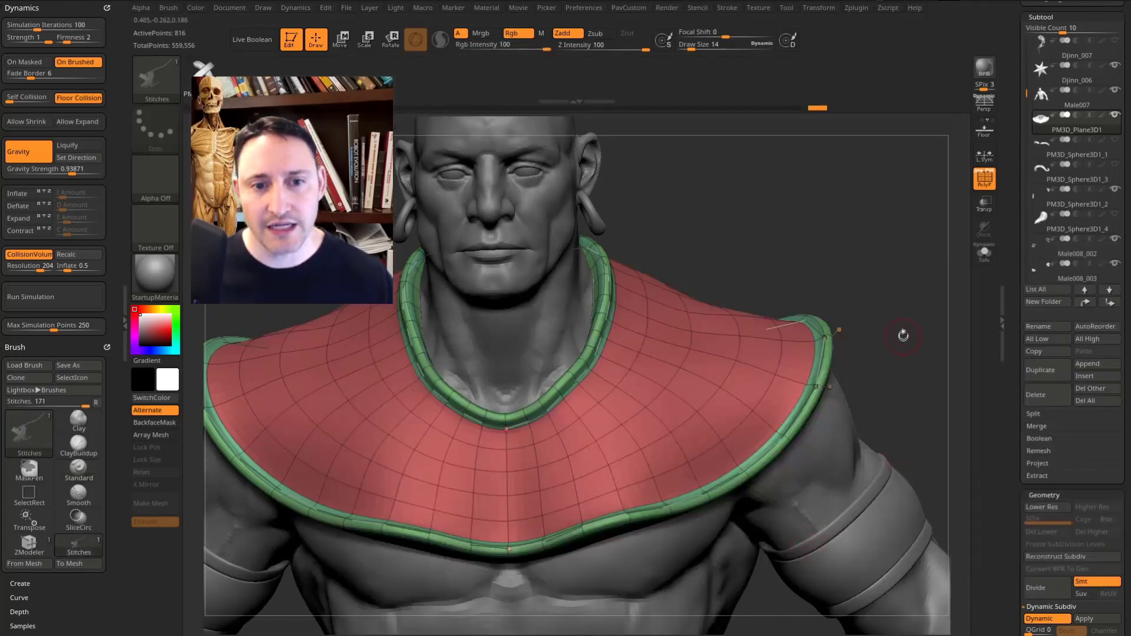
left_click(823, 326)
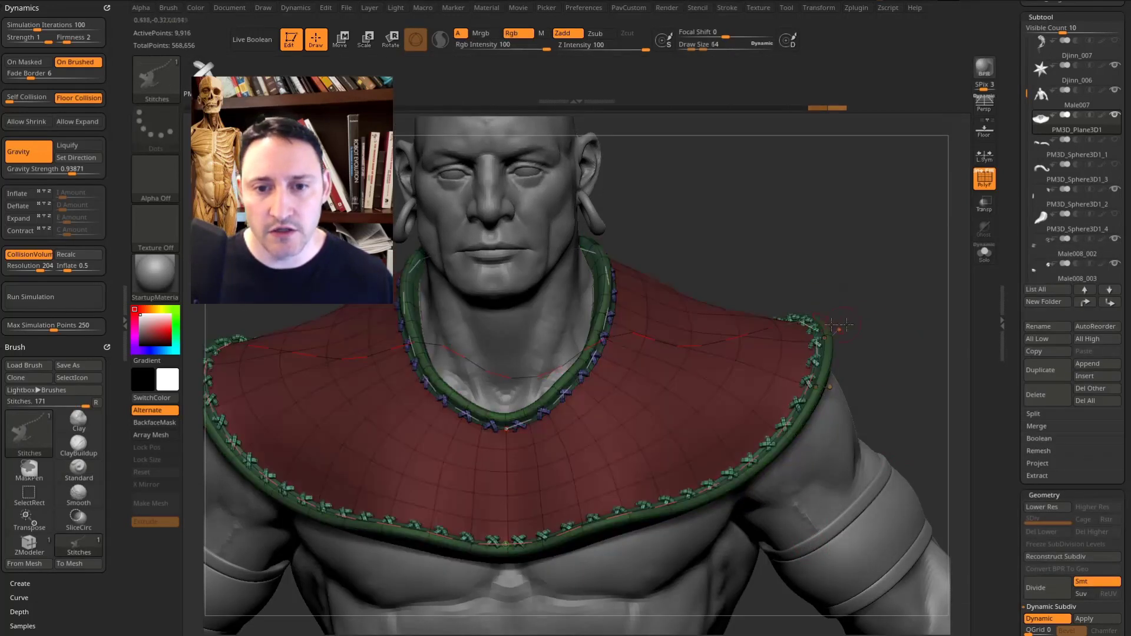
mouse_move(919, 273)
left_mouse_down()
mouse_move(695, 283)
mouse_move(922, 298)
mouse_move(919, 274)
left_mouse_up()
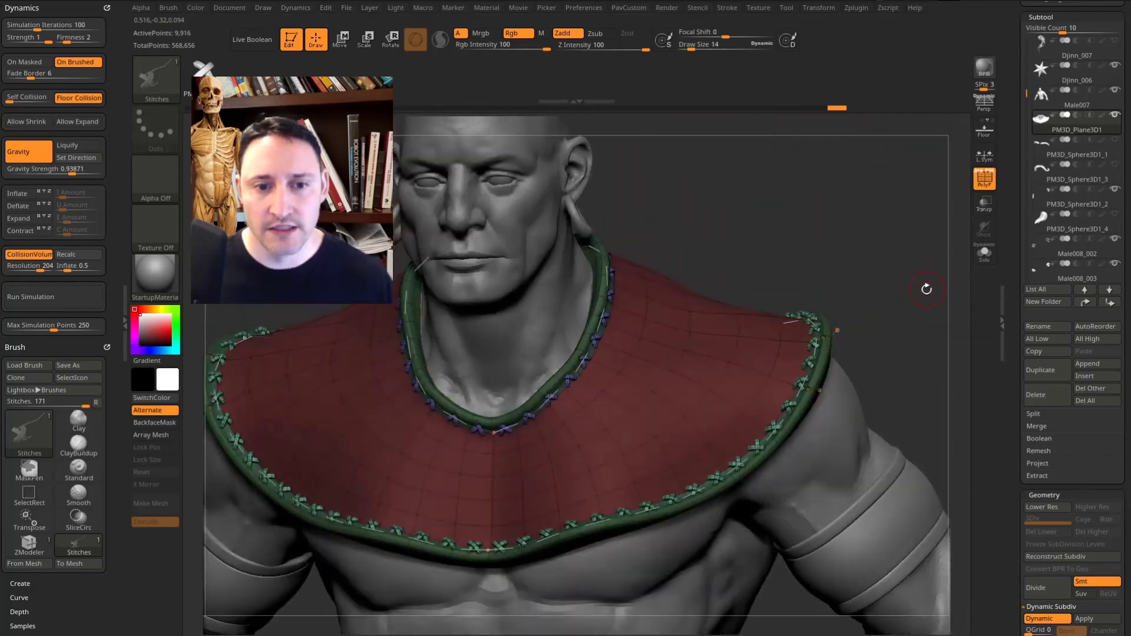
left_click(682, 417)
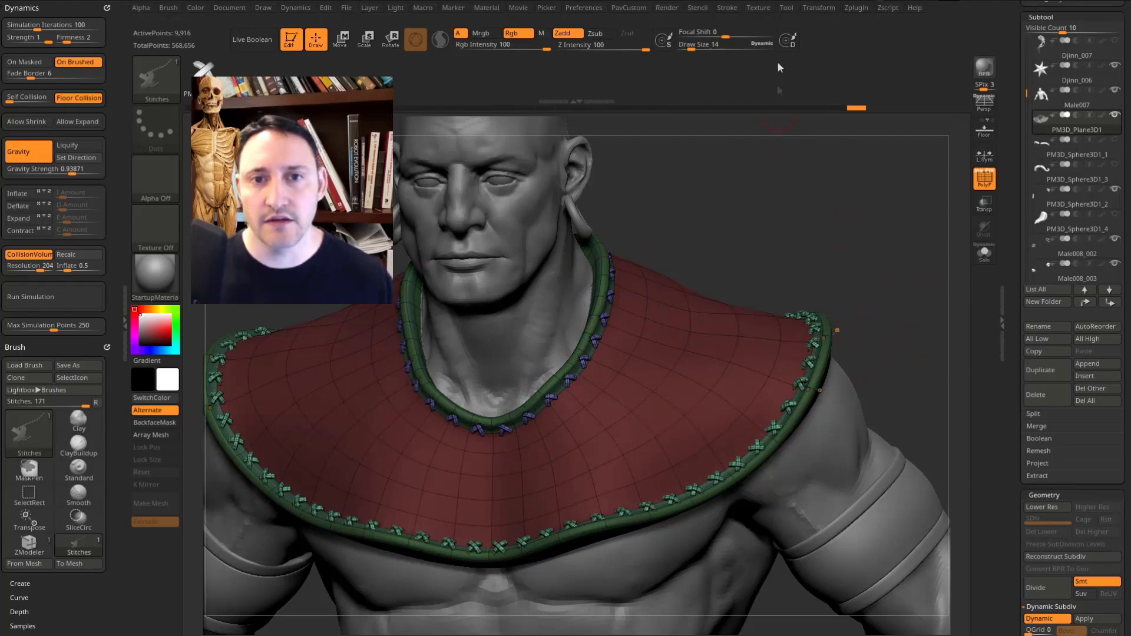
left_click(728, 8)
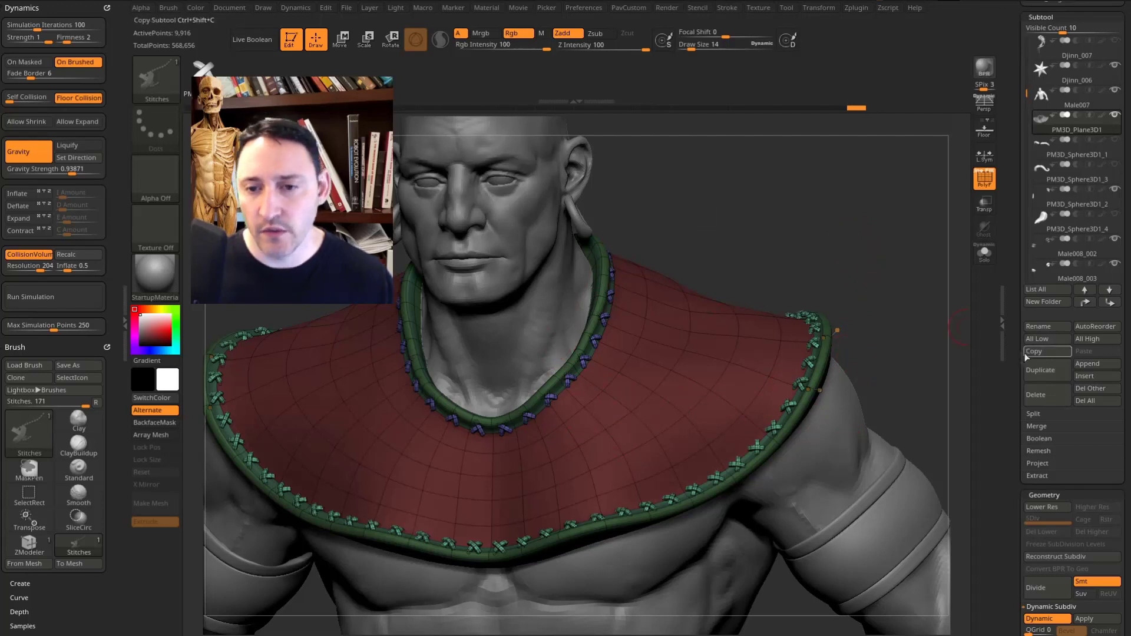
Split the unmasked stitches from the collar into their own subtool and set the draw size to 11
left_click_drag(1016, 378, 1017, 300)
left_click(1035, 336, "shift")
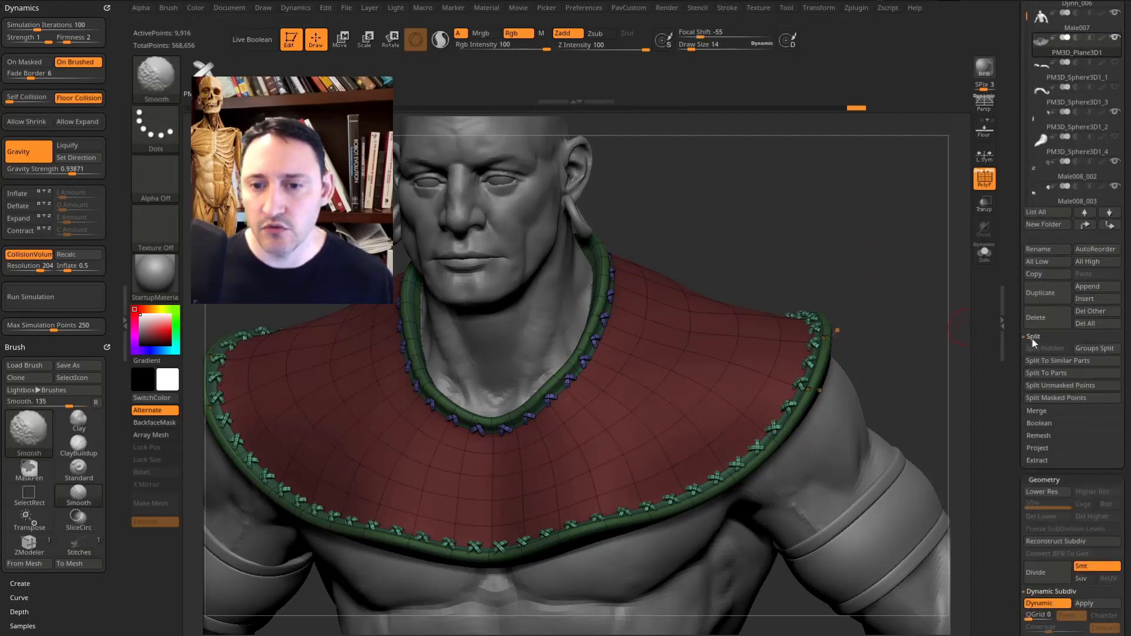
left_click_drag(1014, 348, 1015, 441)
scroll(1016, 441, "down", 5)
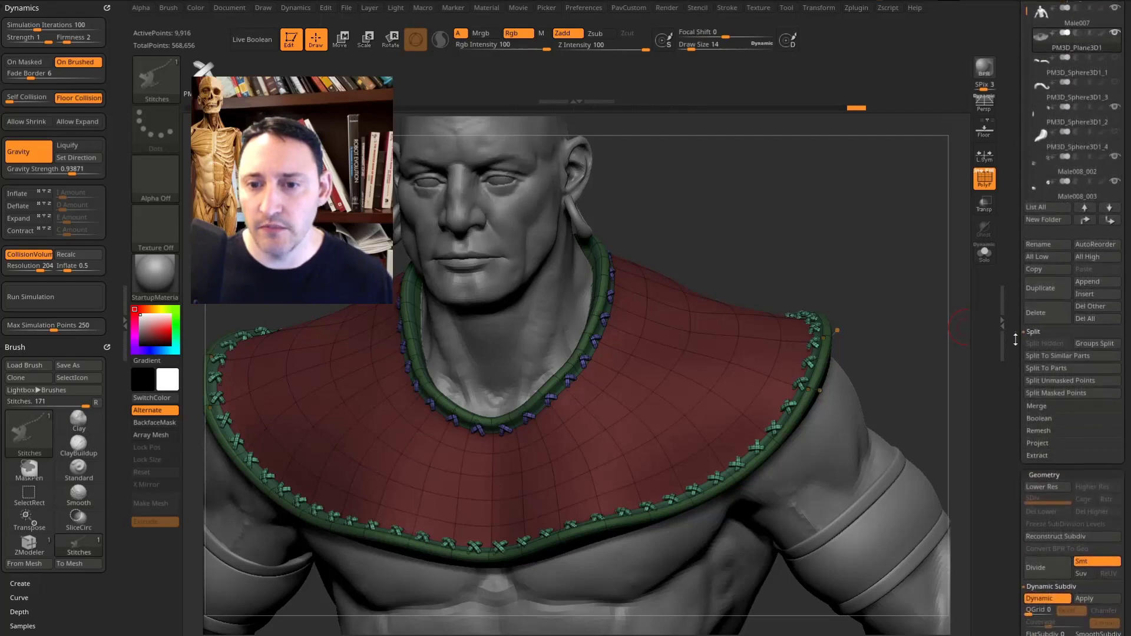
left_click(1068, 381)
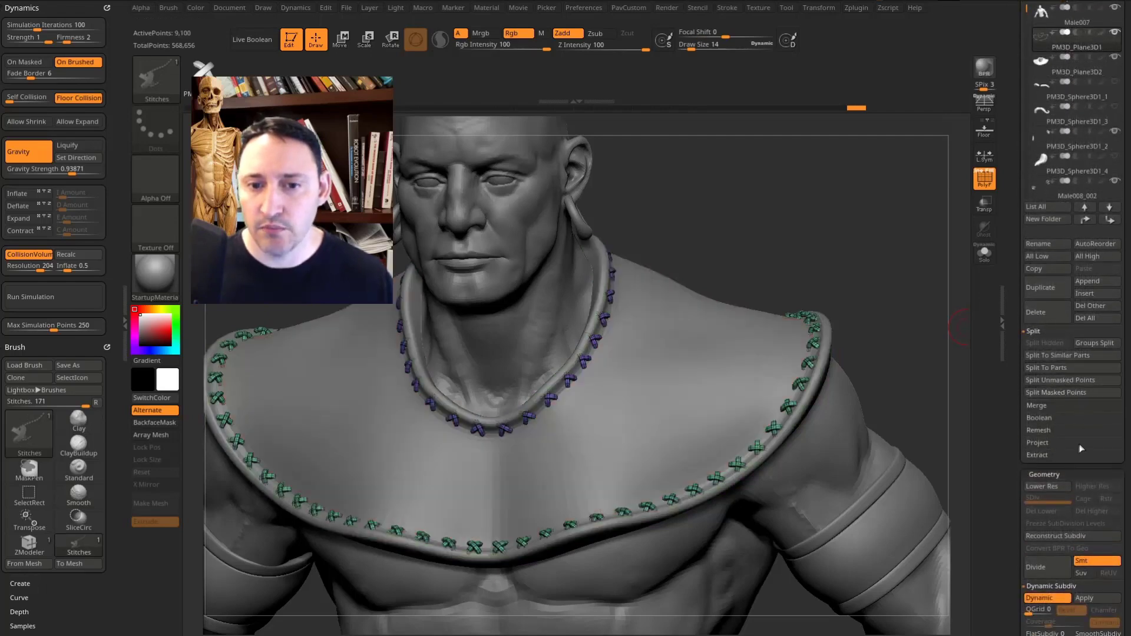
left_click_drag(883, 354, 921, 311)
left_click_drag(1004, 203, 1010, 340)
mouse_move(884, 303)
left_mouse_down()
mouse_move(882, 271)
mouse_move(902, 266)
mouse_move(874, 298)
left_mouse_up()
key("s")
key("s")
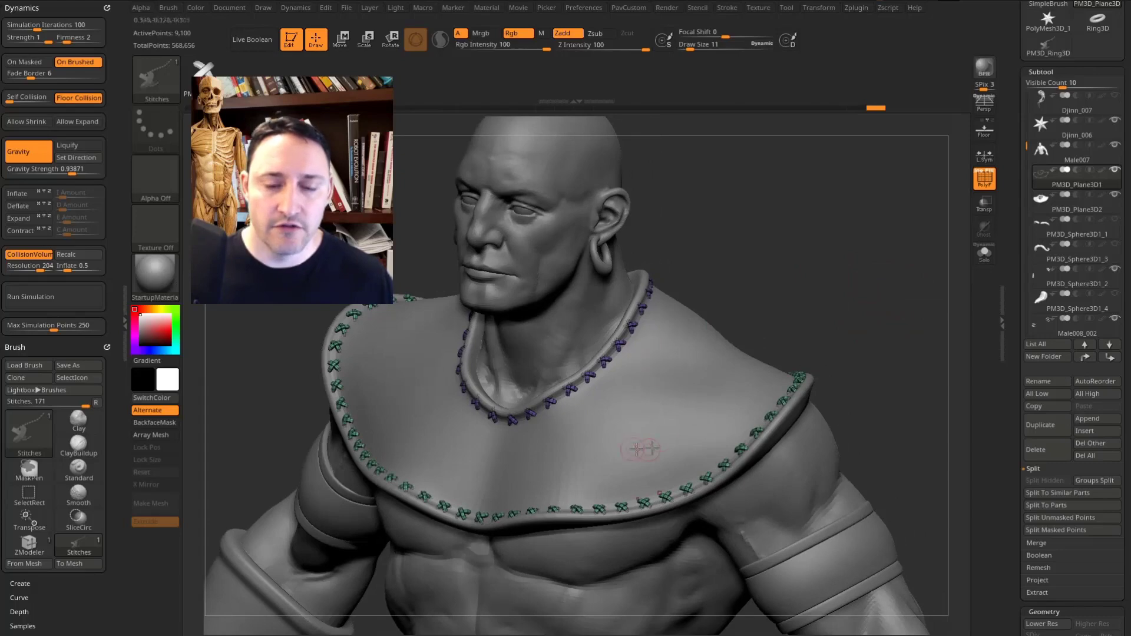
Duplicate the collar subtool and isolate the copy in Solo mode
left_click(1073, 200)
left_click_drag(1020, 254, 1014, 217)
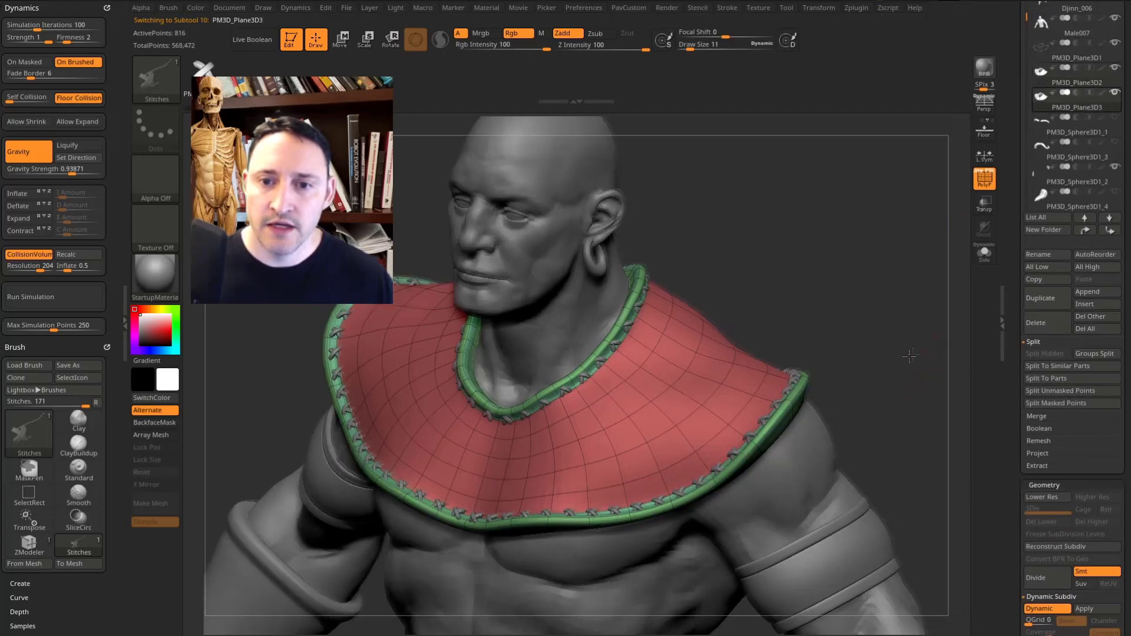
left_click(984, 254)
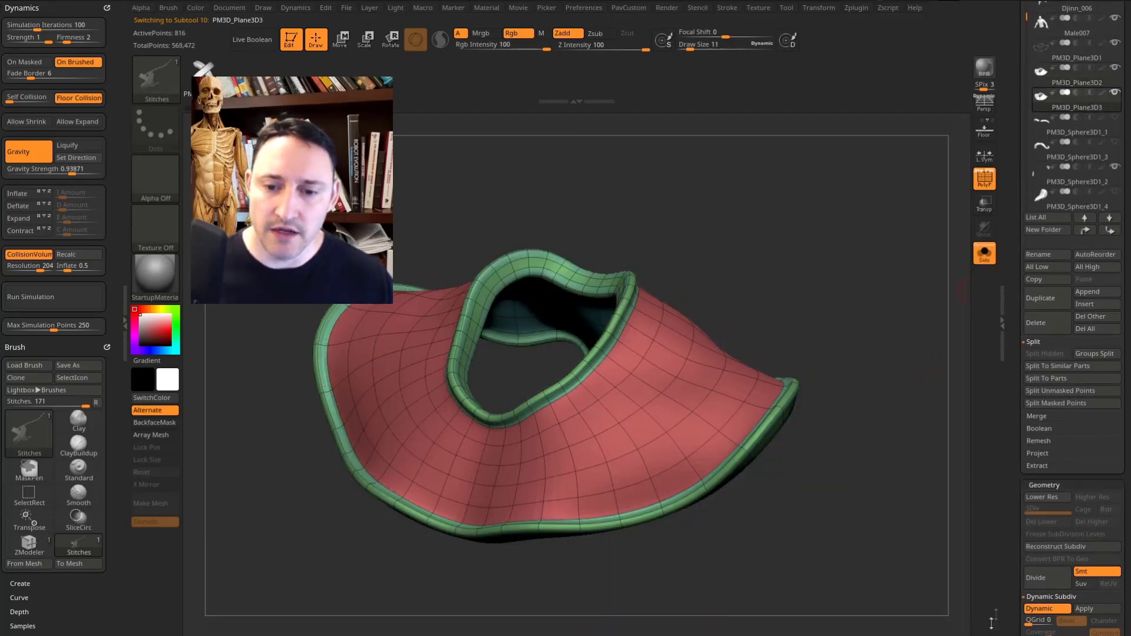
Apply the collar copy's dynamic subdivision as real levels up to SDiv 3 and hide its polyframe
left_click_drag(1015, 344, 1017, 269)
left_click(1085, 317)
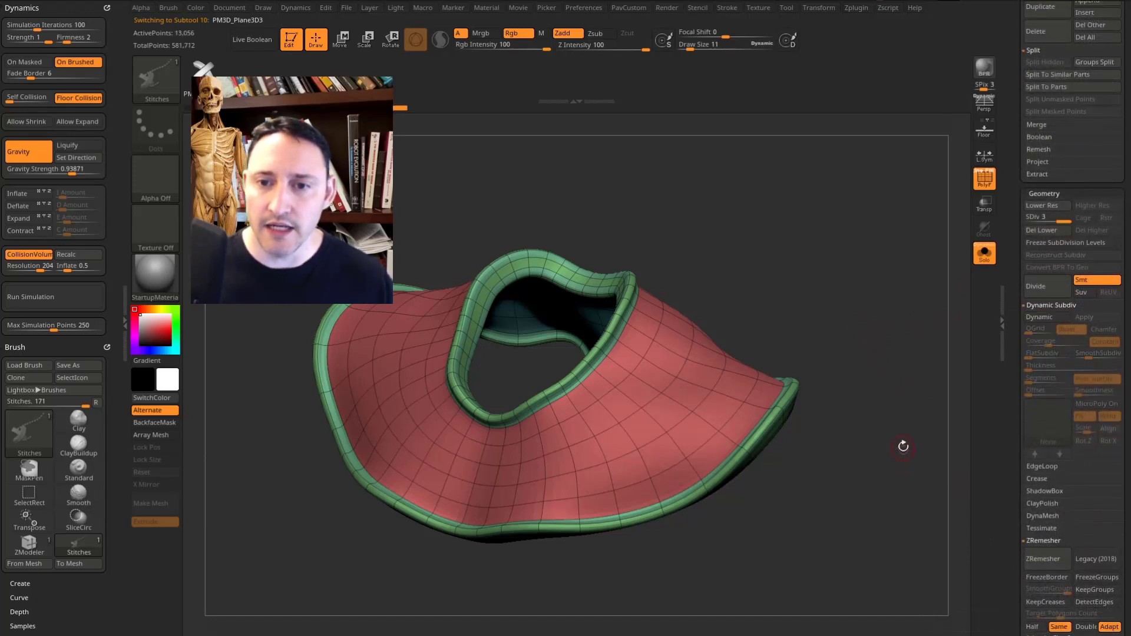
left_click_drag(1031, 217, 1068, 220)
left_click_drag(896, 296, 918, 287)
left_click_drag(961, 208, 985, 171)
left_click(984, 177)
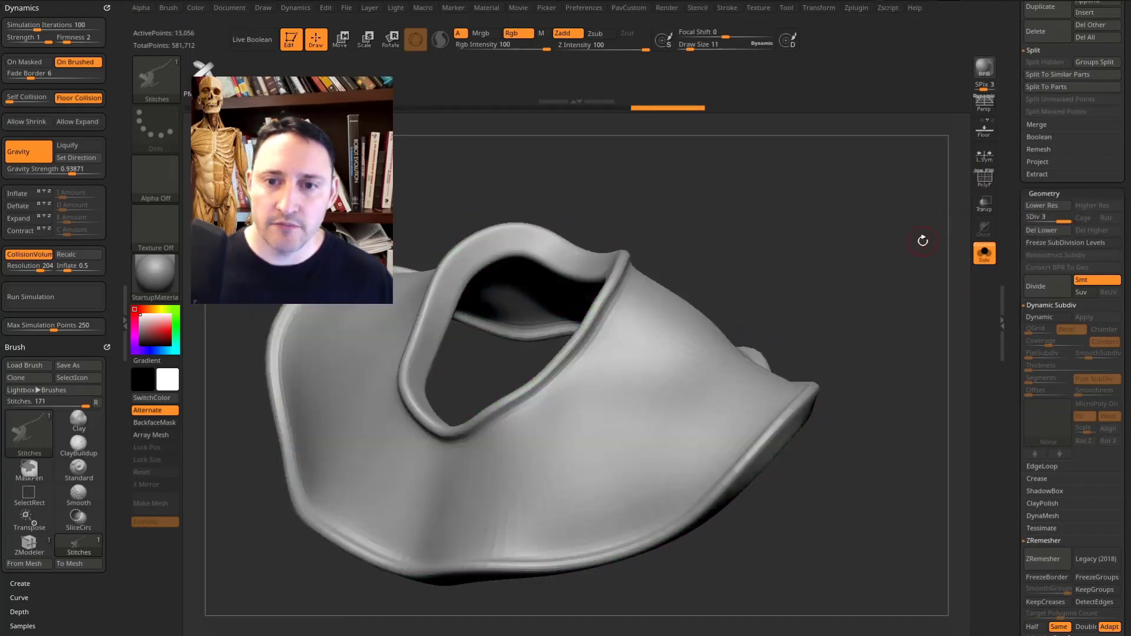
Clear the test mask from the collar copy and divide the mesh up to subdivision level 5
left_click_drag(924, 240, 644, 361)
key("ctrl")
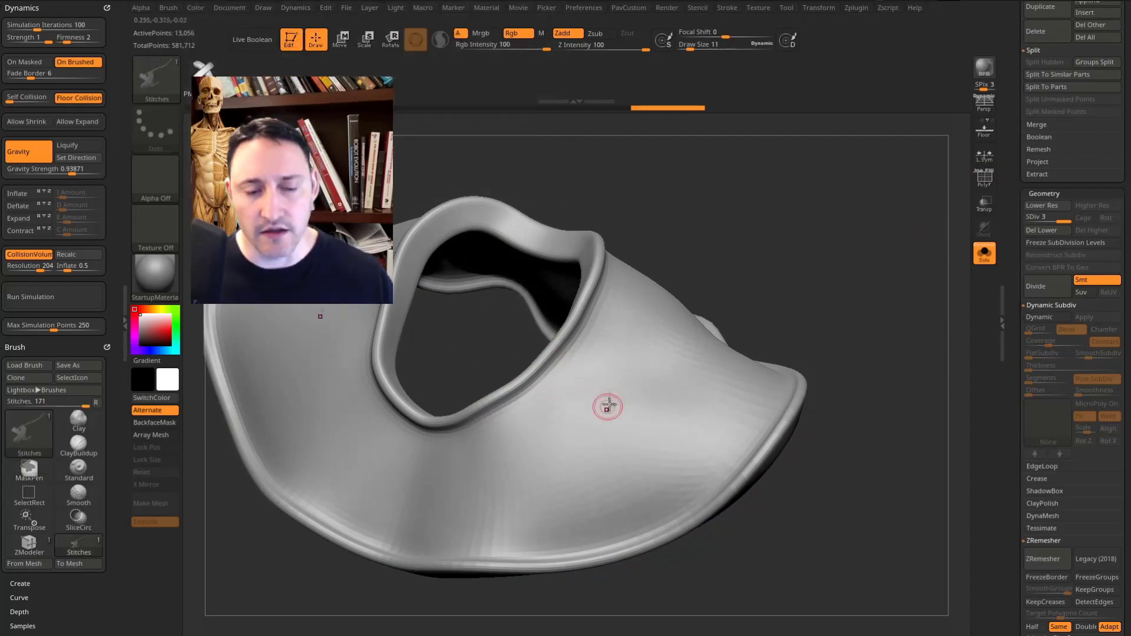
mouse_move(657, 382)
left_mouse_down("ctrl")
mouse_move(599, 369)
mouse_move(621, 429)
left_mouse_up("ctrl")
left_click_drag(879, 383, 881, 383, "ctrl")
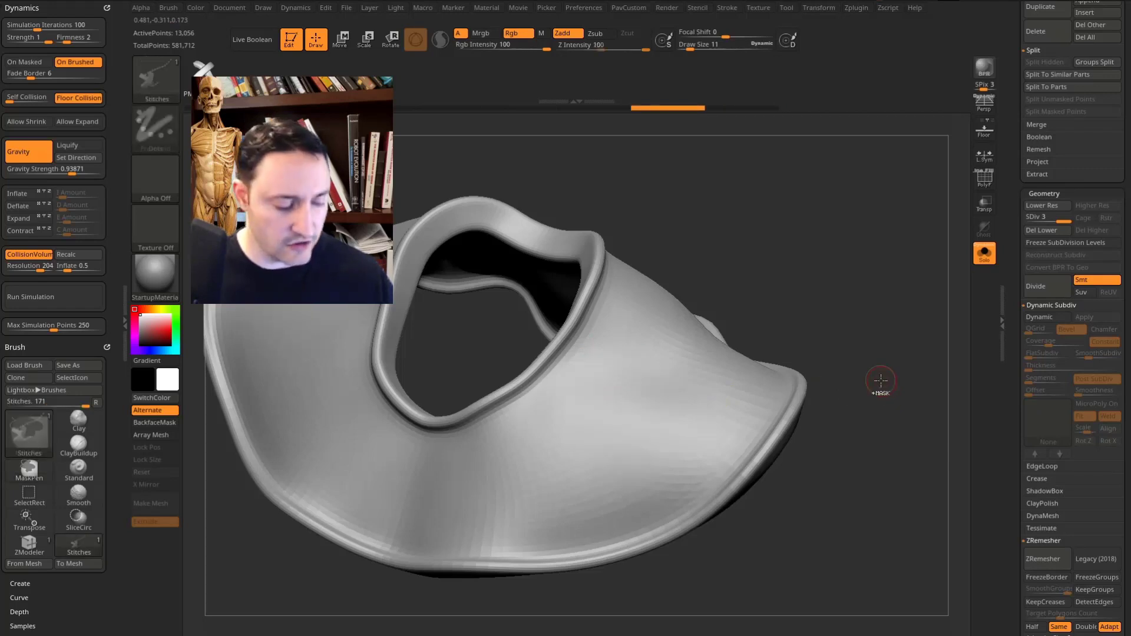
key("d")
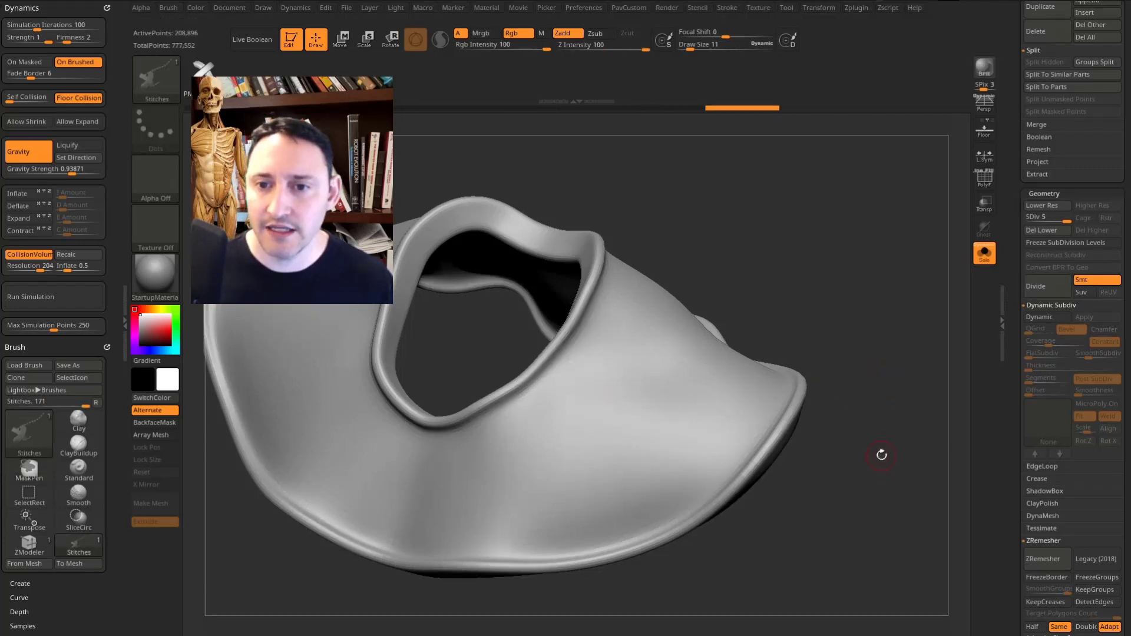
Paint a mirrored mask of a branching spiral ornament with curled offshoots on both sides of the collar
mouse_move(651, 374)
left_mouse_down("ctrl")
mouse_move(633, 480)
mouse_move(659, 425)
left_mouse_up("ctrl")
key("ctrl+z")
left_click_drag(930, 415, 878, 371)
mouse_move(602, 386)
left_mouse_down("ctrl")
mouse_move(629, 347)
mouse_move(552, 396)
mouse_move(598, 461)
mouse_move(673, 415)
left_mouse_up("ctrl")
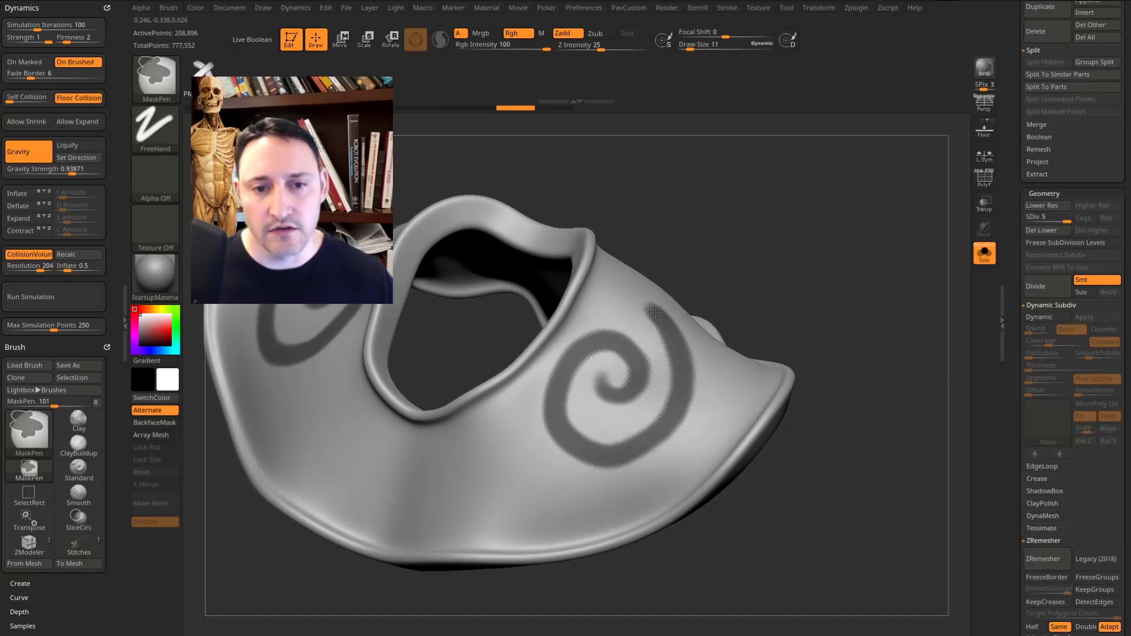
left_click_drag(689, 265, 791, 248)
left_click_drag(674, 370, 726, 359, "ctrl")
left_click_drag(870, 354, 905, 333)
mouse_move(561, 456)
left_mouse_down("ctrl")
mouse_move(491, 469)
mouse_move(543, 462)
left_mouse_up("ctrl")
mouse_move(825, 354)
left_mouse_down()
mouse_move(895, 342)
mouse_move(793, 312)
left_mouse_up()
left_click_drag(900, 295, 910, 304)
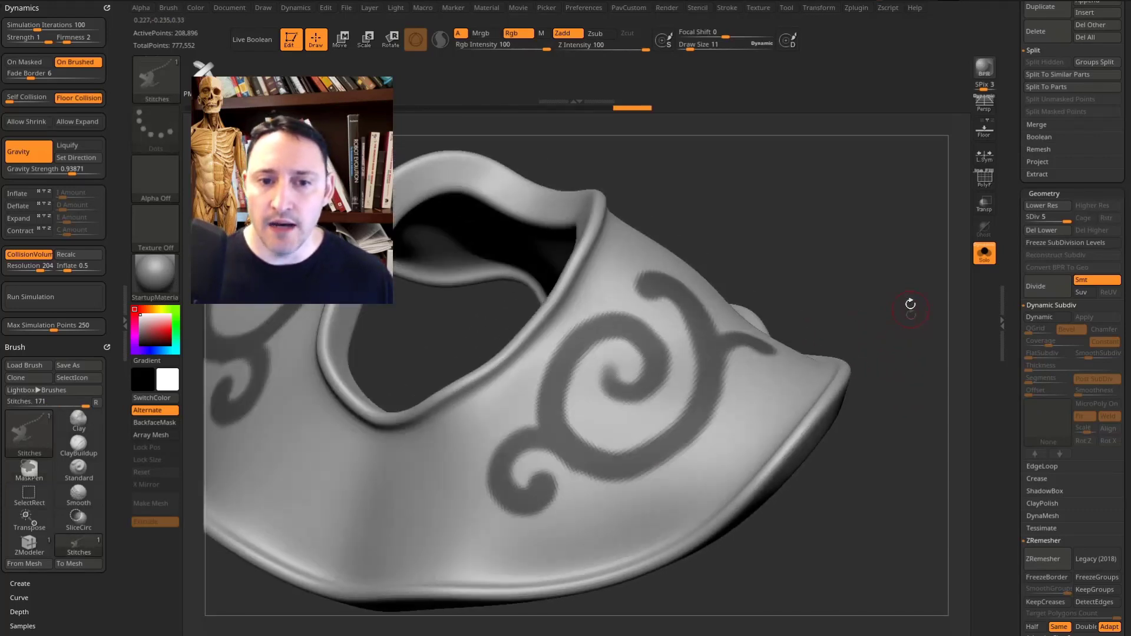
Delete the collar copy's lower subdivision levels and display its polyframe over the masked ornament
left_click(1044, 231)
left_click(984, 176)
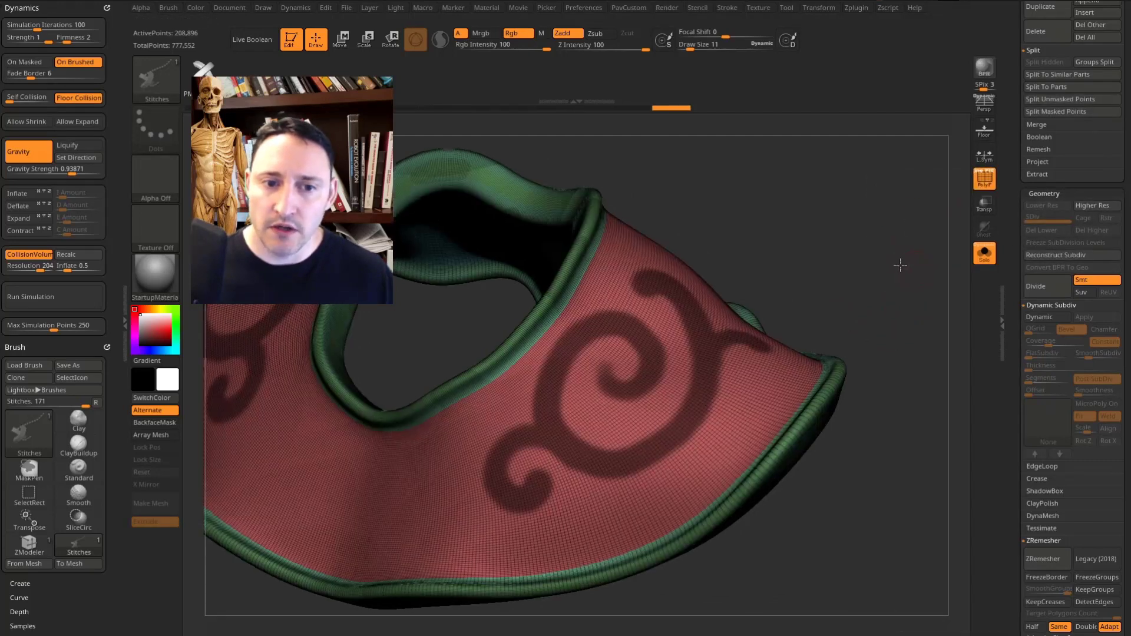
left_click_drag(912, 272, 911, 261)
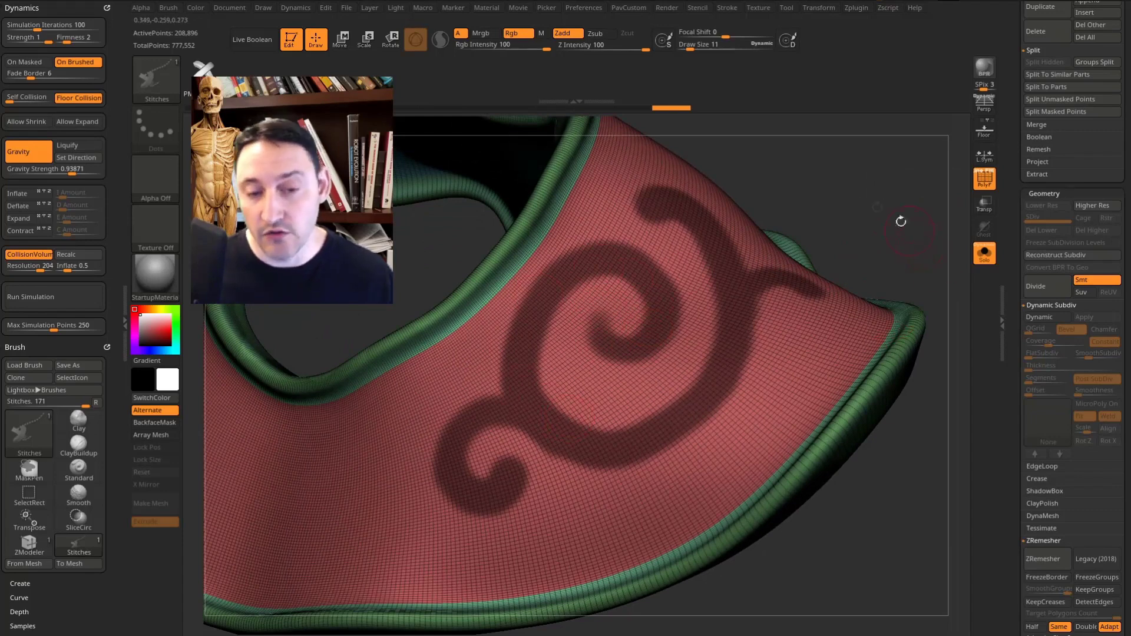
Try turning the masked ornament directly into its own polygroup, and undo it
key("ctrl+w")
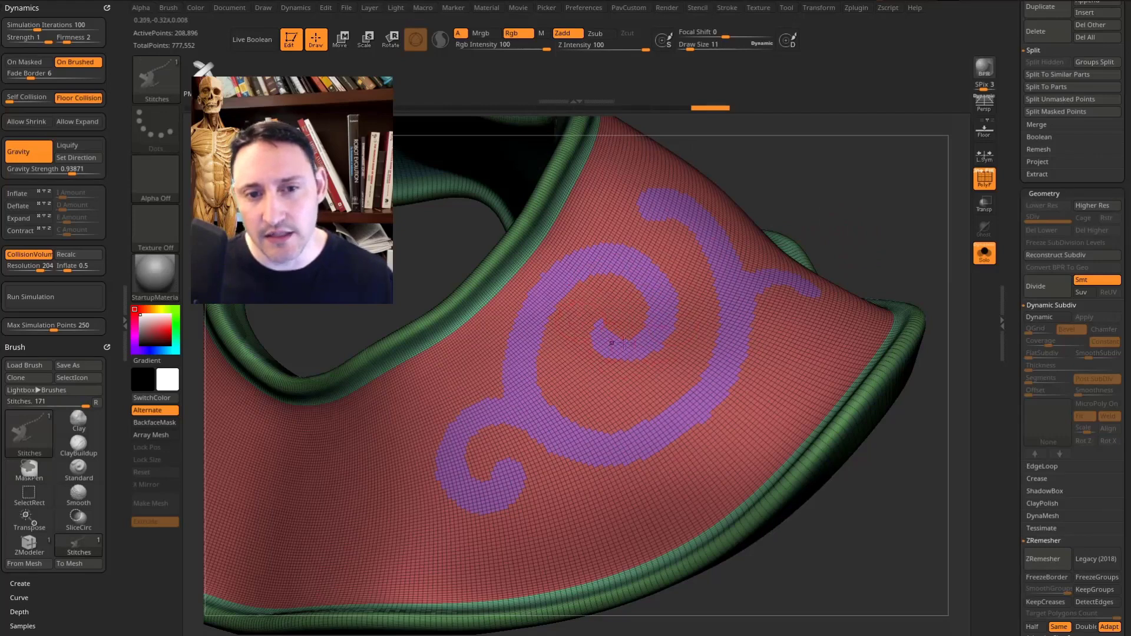
key("ctrl+z")
key("ctrl+z")
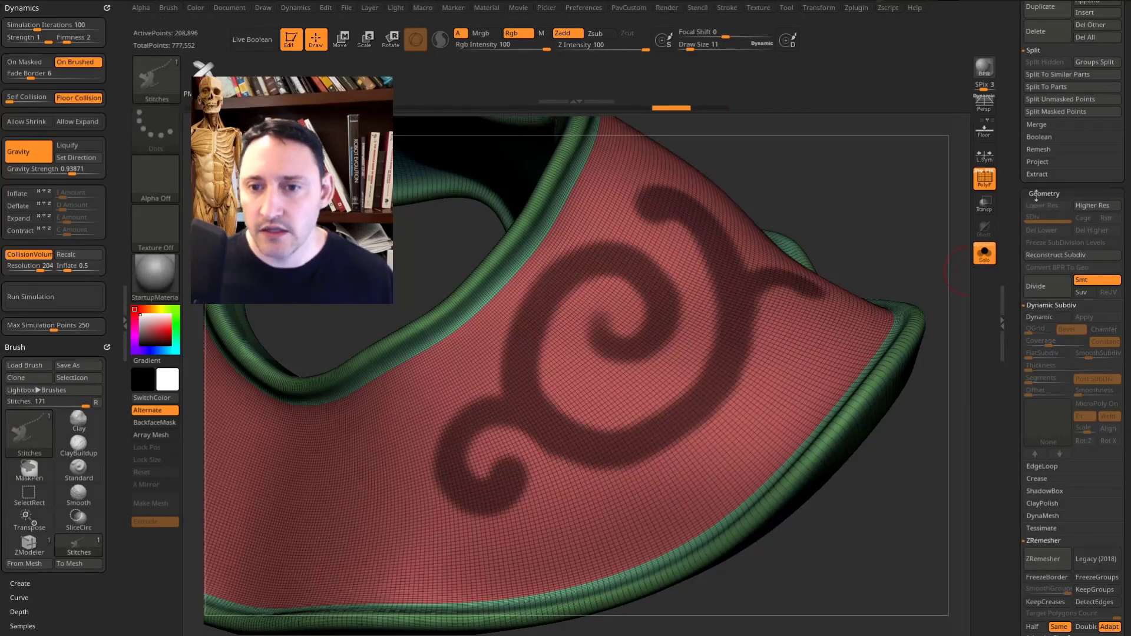
Create an edge loop along the masked ornament's border with EdgeLoop Masked Border and clear the mask
left_click_drag(1016, 286, 1016, 116)
left_click(1042, 296, "shift")
left_click_drag(1017, 296, 1017, 250)
left_click(1066, 263)
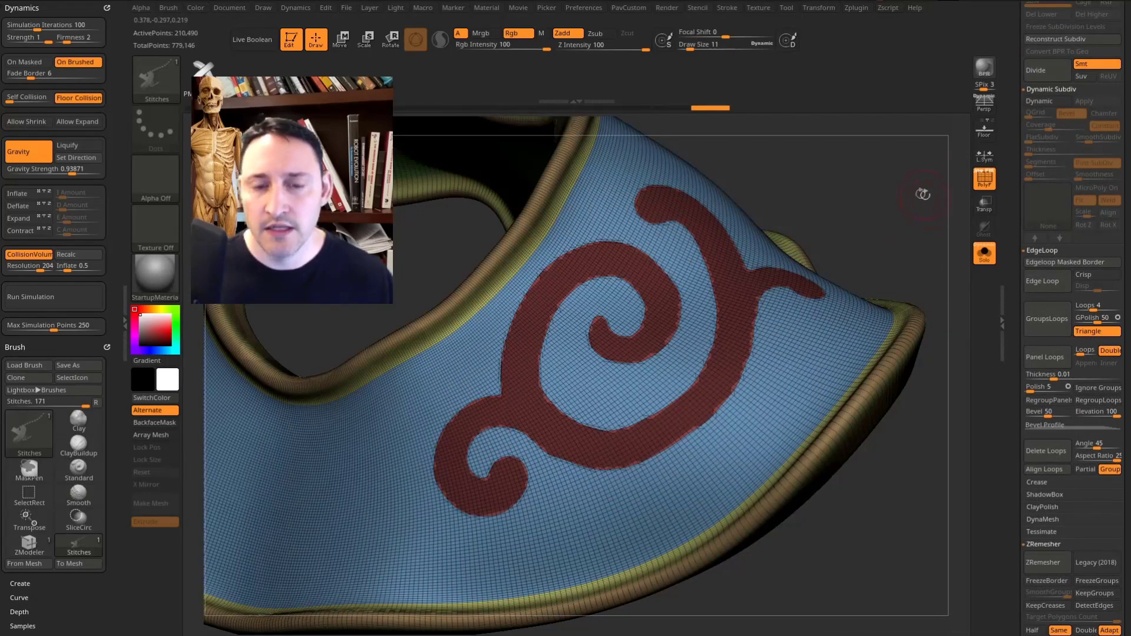
left_click_drag(903, 201, 905, 241, "ctrl")
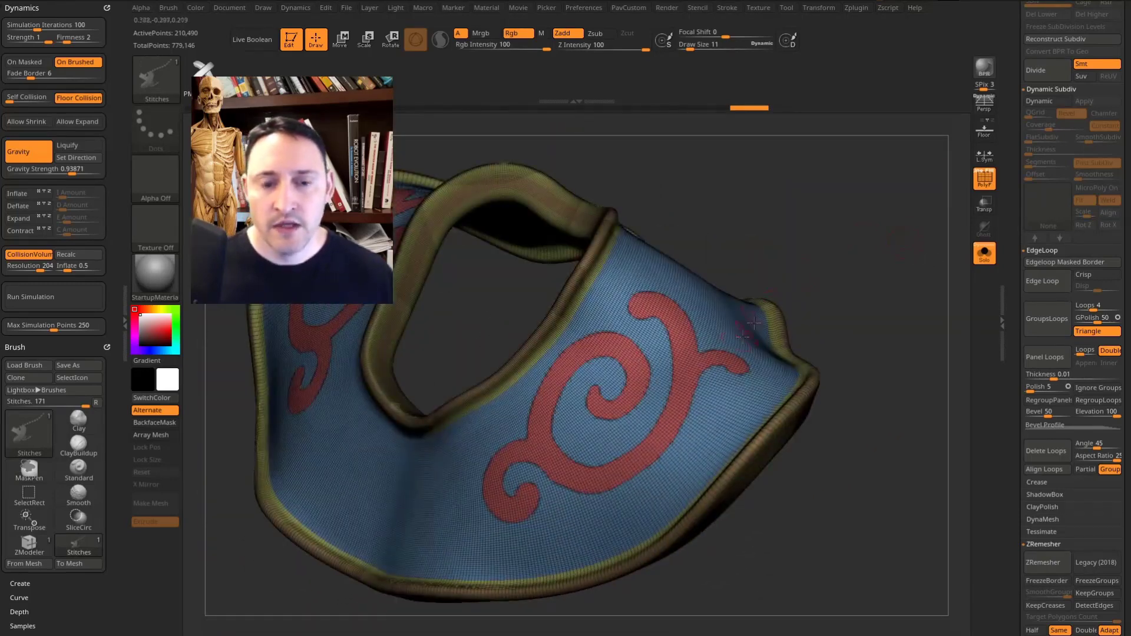
Isolate the red ornament polygroup and delete the hidden rest of the collar copy
key("ctrl+shift")
left_click(685, 363, "ctrl+shift")
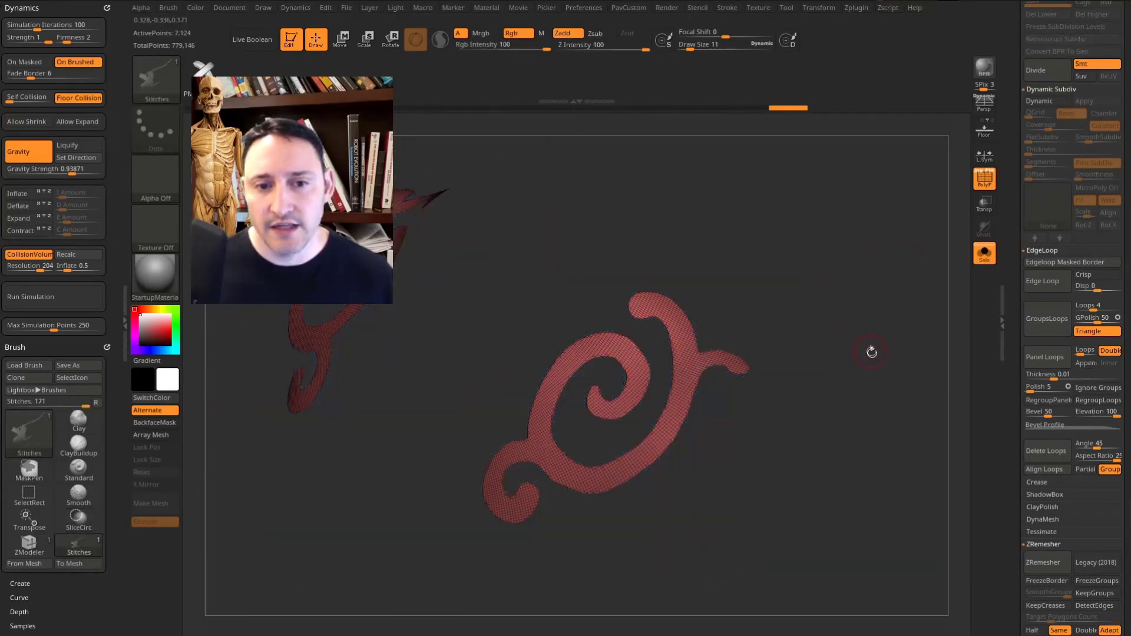
mouse_move(1021, 265)
left_mouse_down()
mouse_move(1018, 312)
mouse_move(1019, 274)
left_mouse_up()
left_click(1041, 255, "shift")
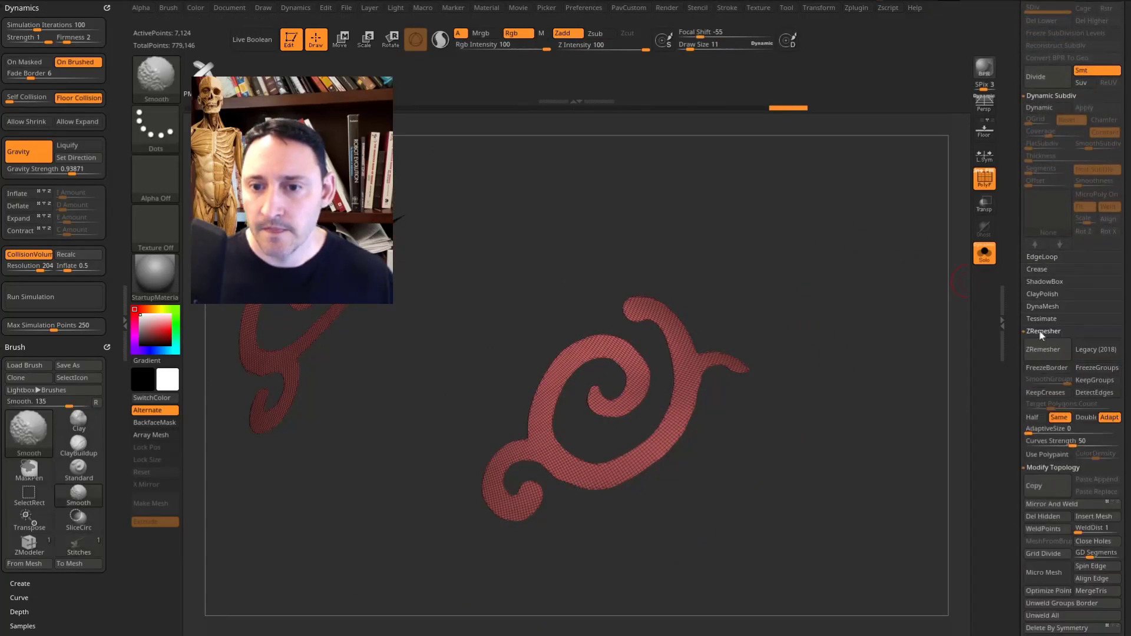
left_click(1042, 333, "shift")
left_click(1041, 405)
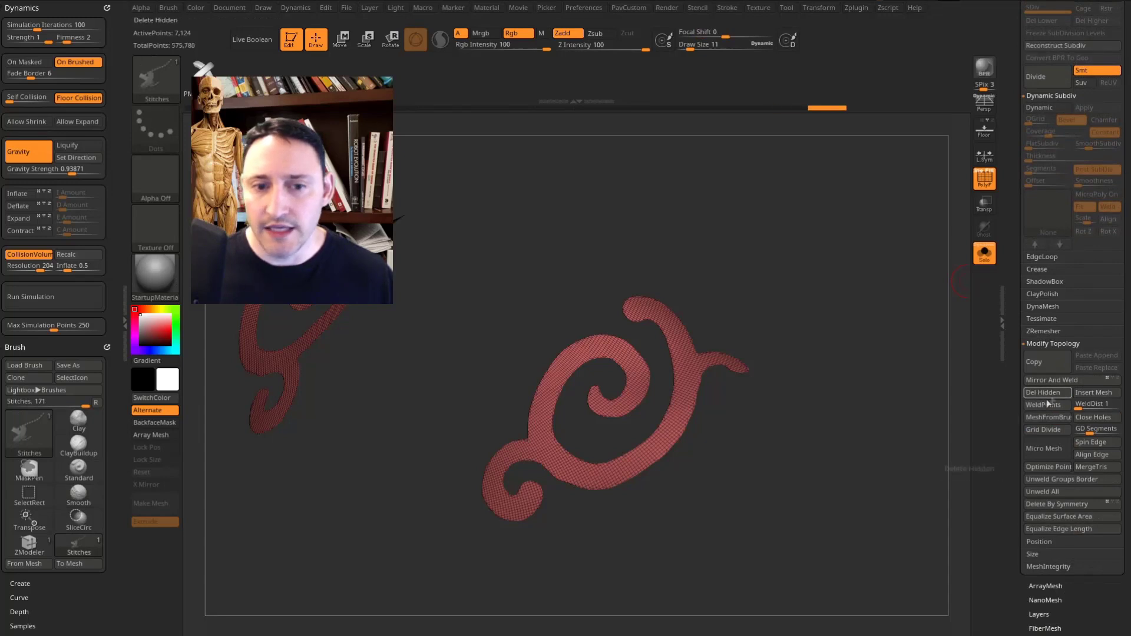
left_click_drag(861, 384, 834, 307)
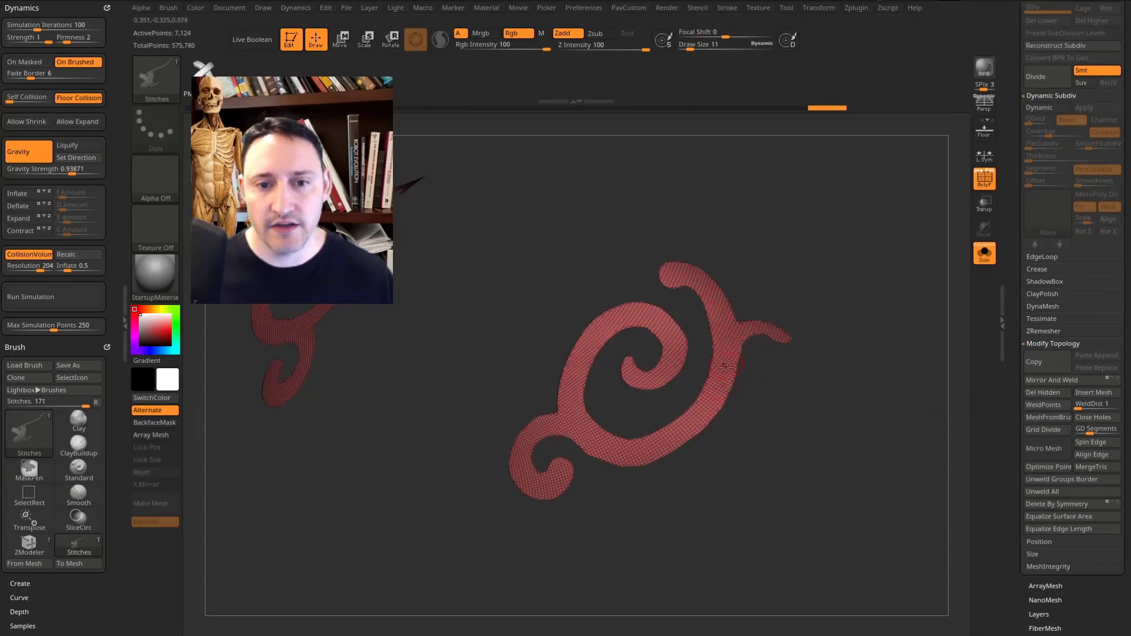
ZRemesh the ornament with the Half option and leave Solo mode to show it on the djinn's collar
left_click(1040, 331)
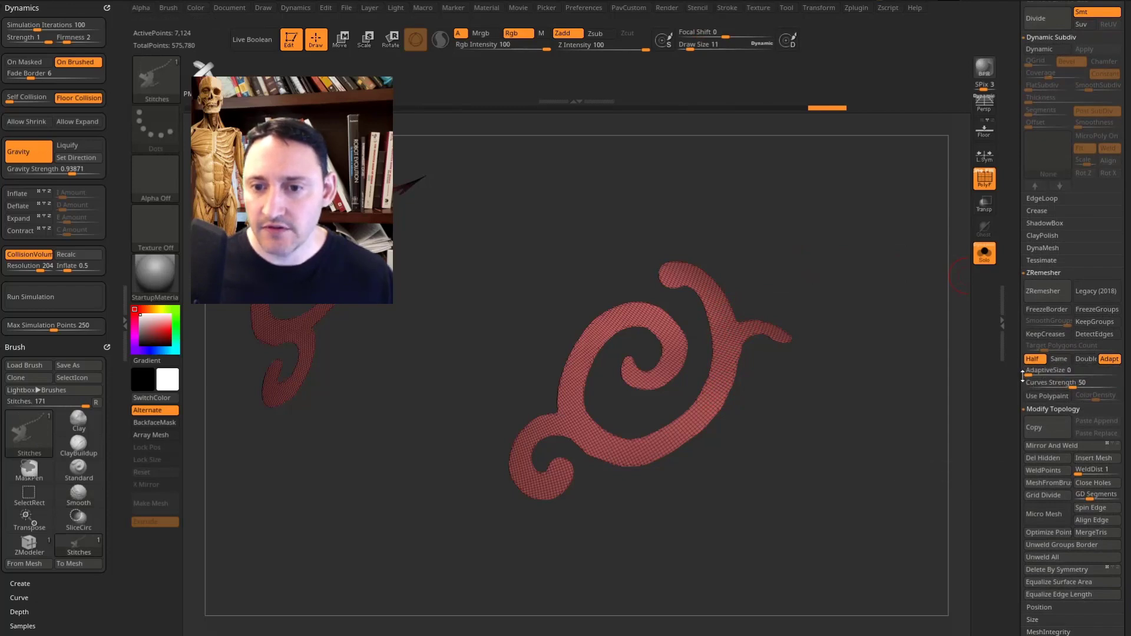
left_click(1045, 296)
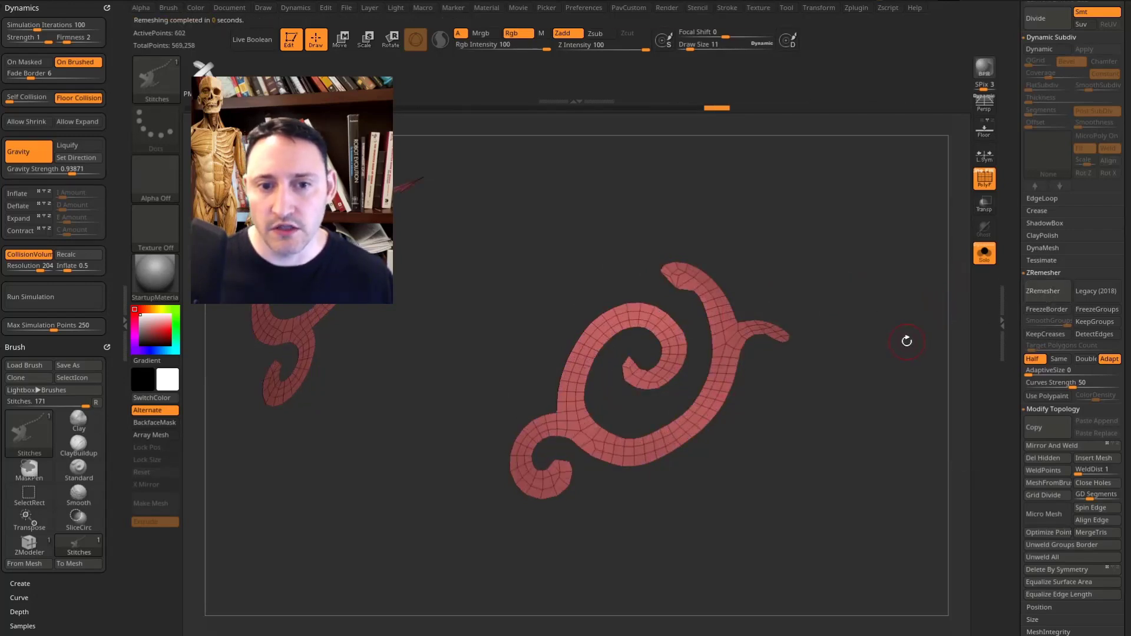
left_click(983, 254)
mouse_move(951, 294)
left_mouse_down()
mouse_move(909, 295)
mouse_move(884, 253)
mouse_move(915, 271)
mouse_move(867, 238)
mouse_move(813, 257)
left_mouse_up()
Thicken the flat ornament outward from the collar using the ZModeler brush's QMesh polygon action
key("b")
key("z")
key("m")
key("space")
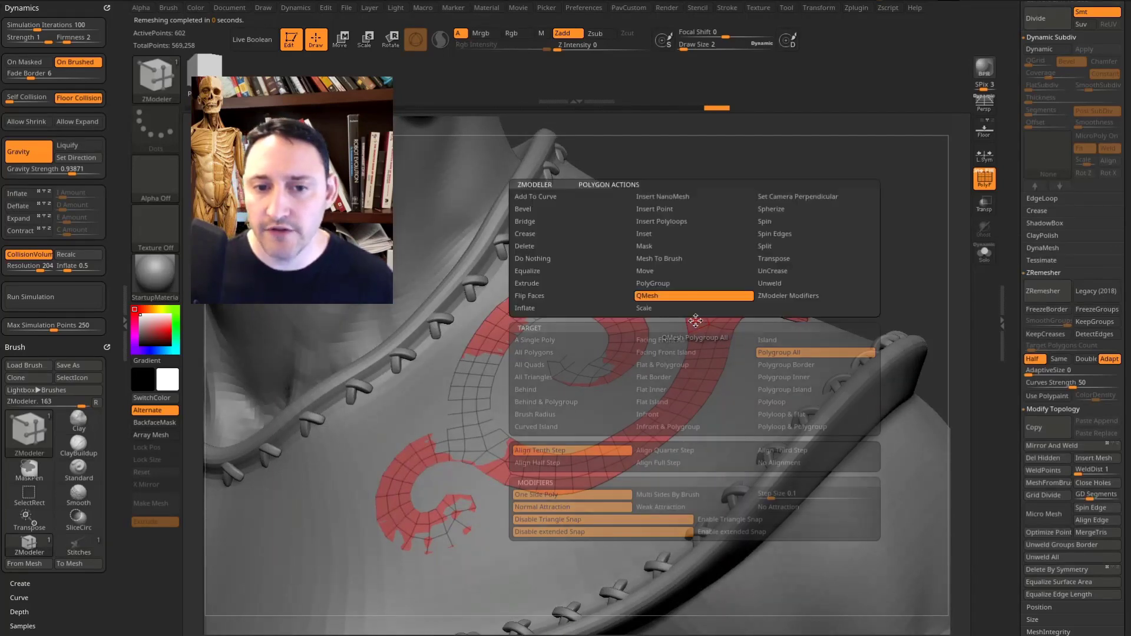
left_click(767, 343)
left_click_drag(702, 319, 700, 299)
left_click_drag(831, 262, 861, 234, "alt")
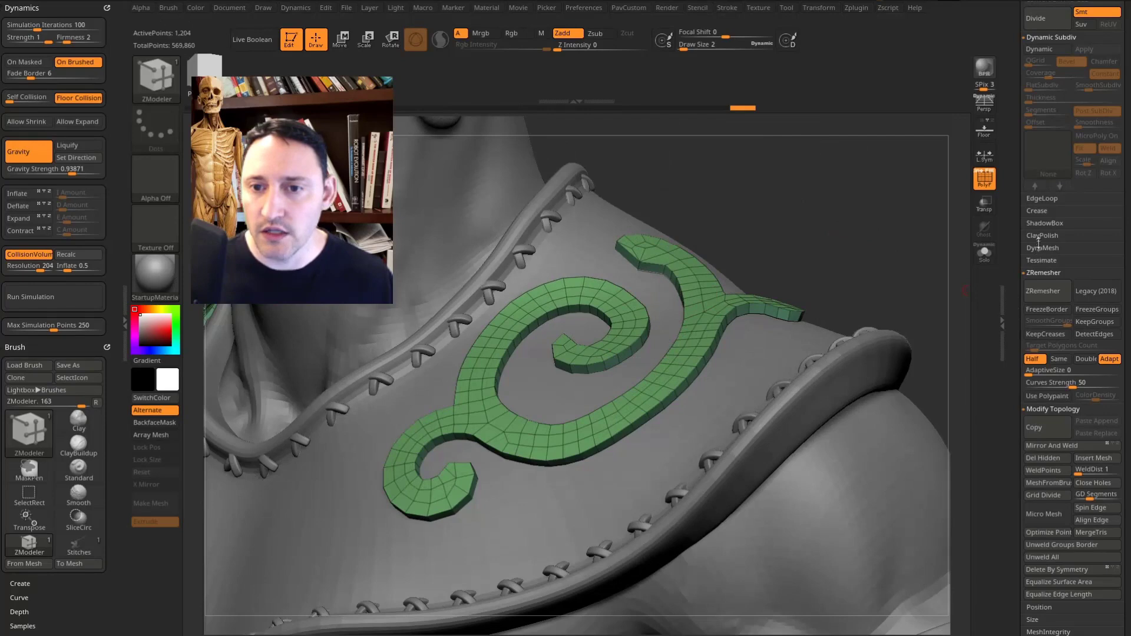
Bevel the thickened ornament's edges with a bevel width of 0.01753
left_click(1036, 213)
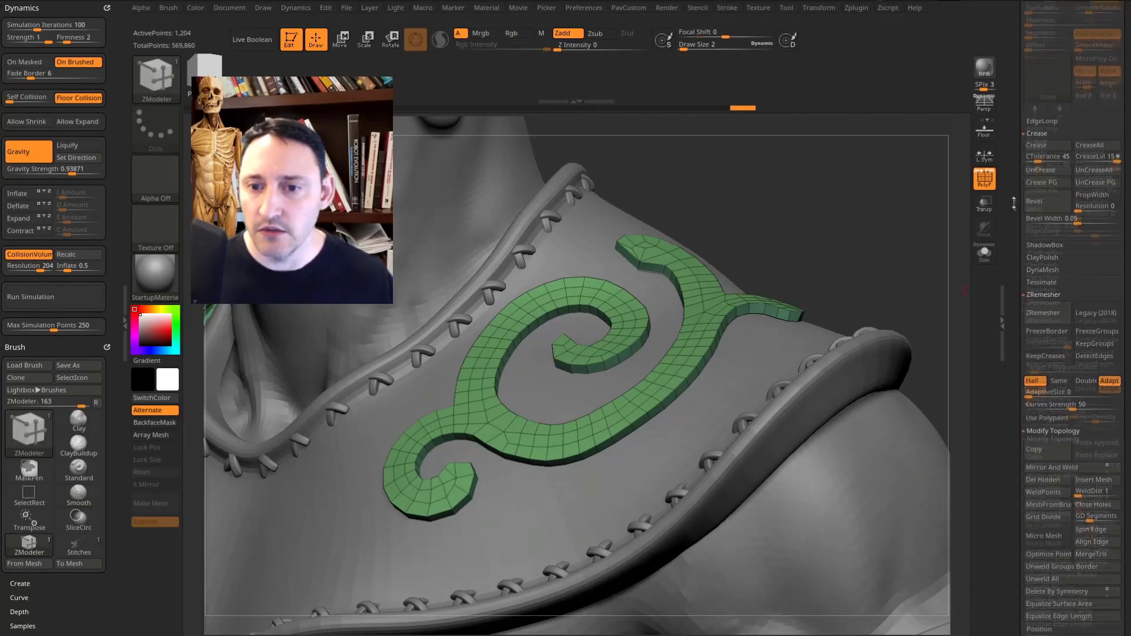
key("ctrl")
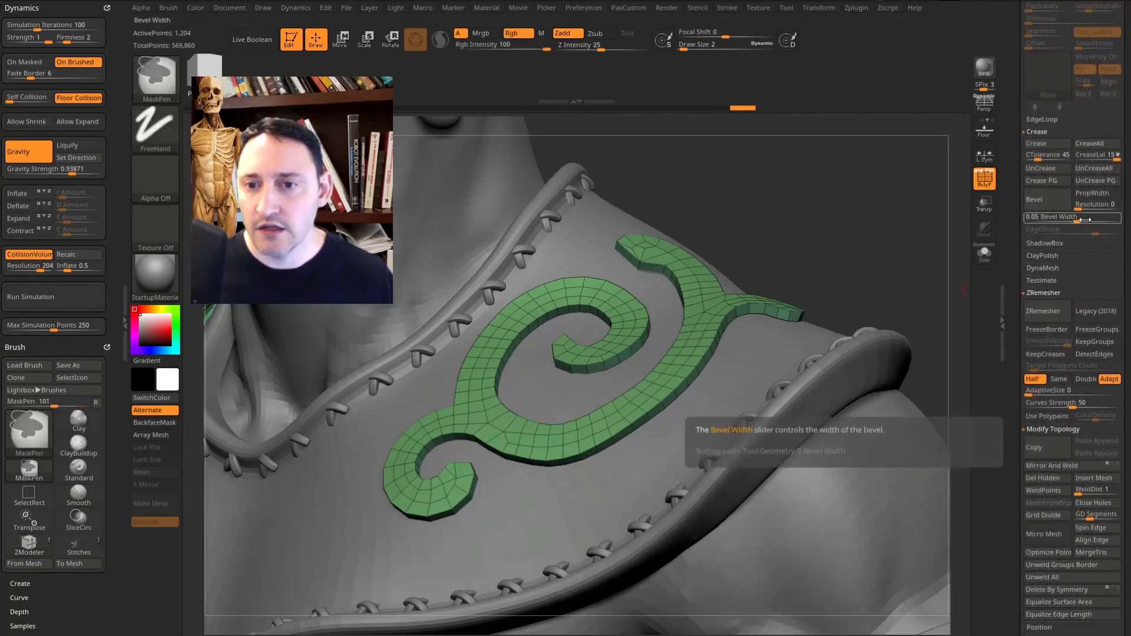
left_click_drag(1082, 220, 1068, 221, "ctrl")
mouse_move(846, 247)
left_mouse_down()
mouse_move(874, 232)
mouse_move(846, 237)
mouse_move(897, 259)
left_mouse_up()
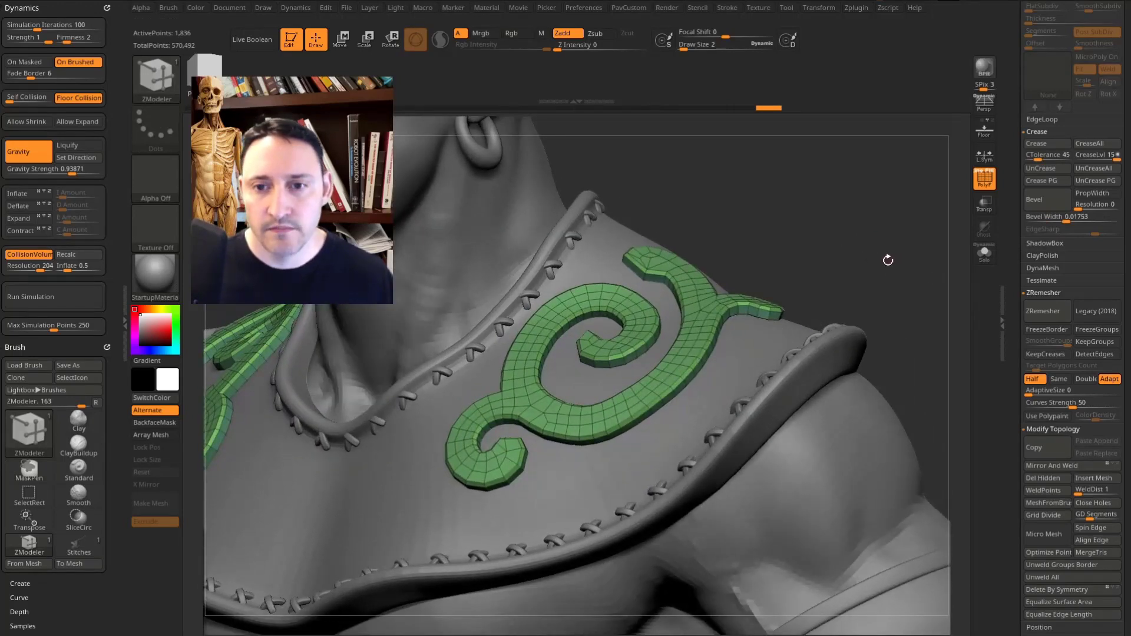
Turn on the ornament's dynamic subdivision, hide the polyframe and view the smoothed result on the character
key("d")
left_click(989, 183)
mouse_move(898, 230)
left_mouse_down()
mouse_move(881, 235)
mouse_move(866, 268)
mouse_move(816, 283)
left_mouse_up()
key("s")
mouse_move(816, 284)
left_mouse_down()
mouse_move(858, 293)
mouse_move(859, 283)
left_mouse_up()
Select the original collar subtool and raise its dynamic SmoothSubdiv level
left_click(738, 357, "alt")
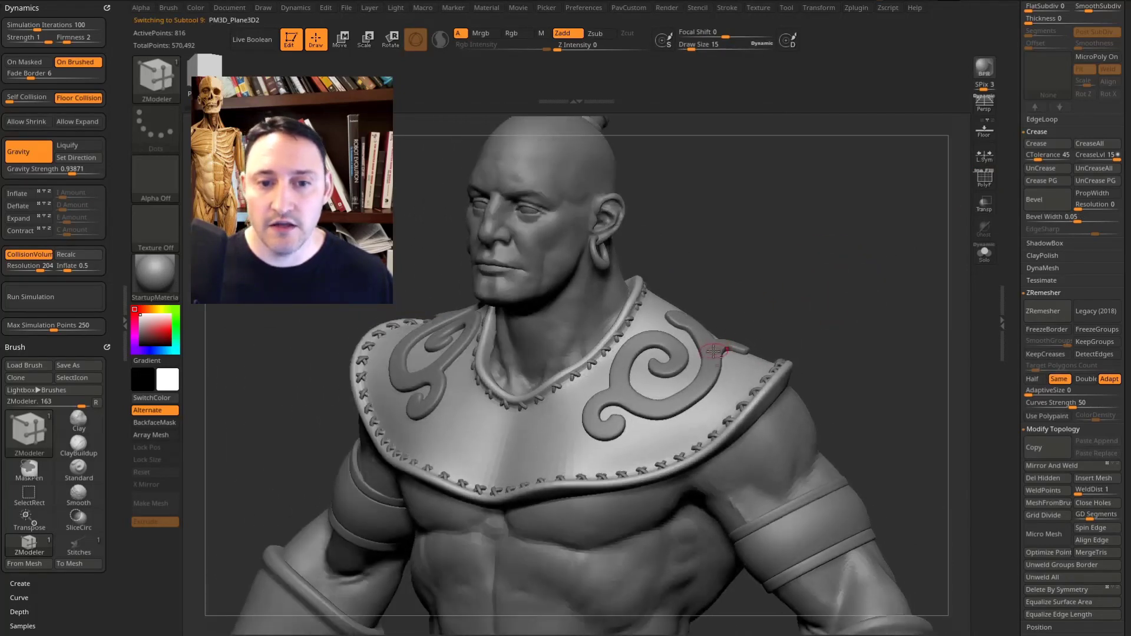
left_click(720, 348, "alt")
left_click(769, 370, "alt")
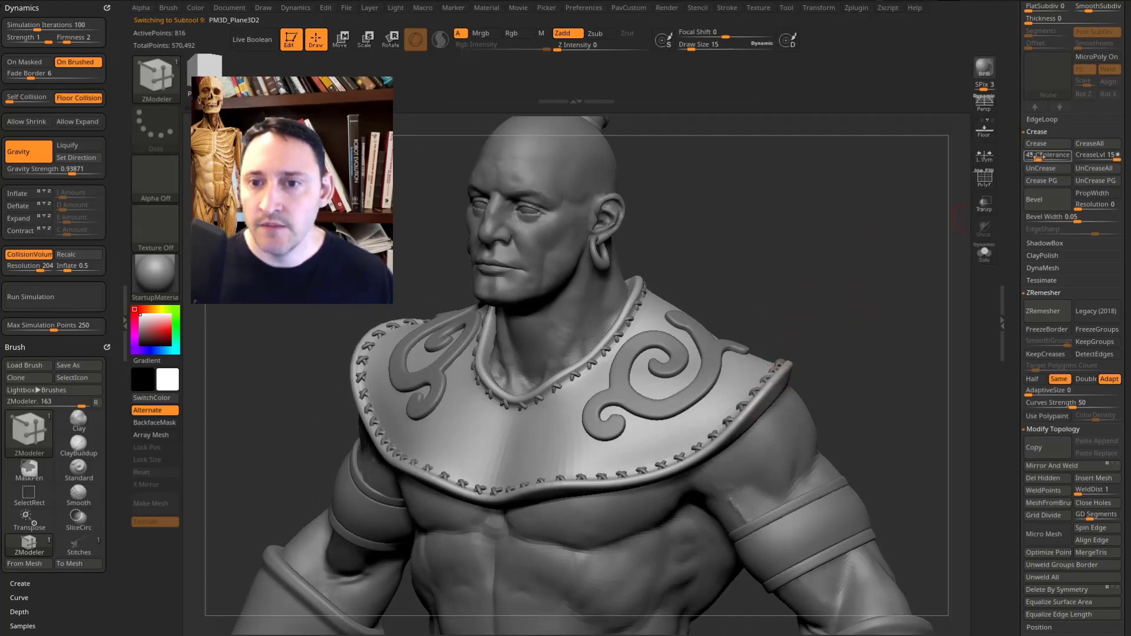
scroll(1055, 165, "up", 5)
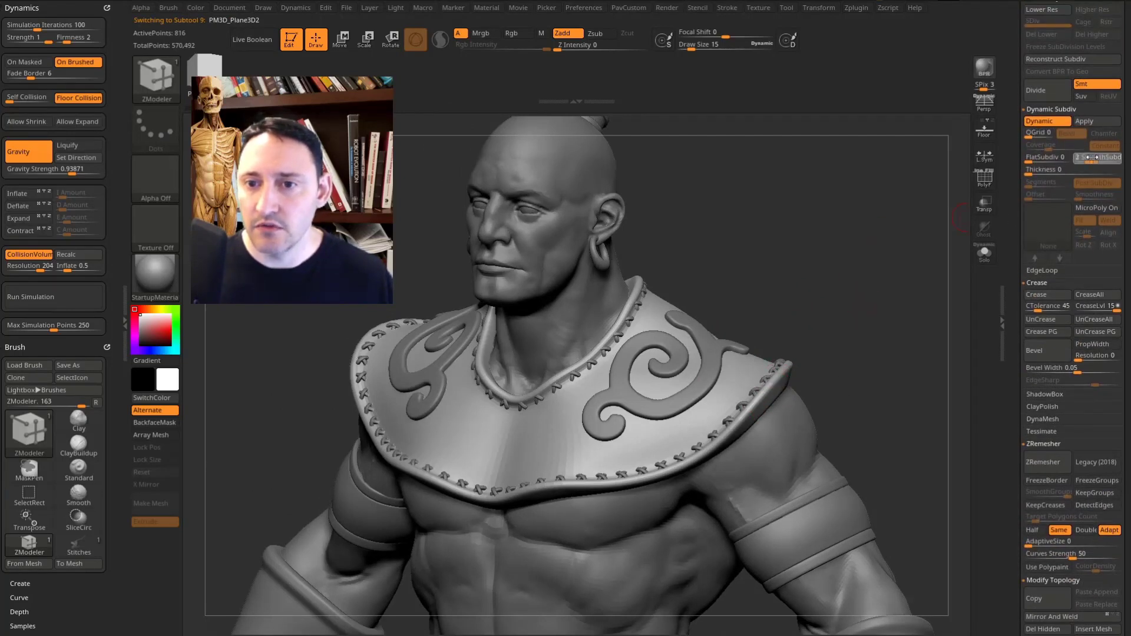
left_click(1087, 157)
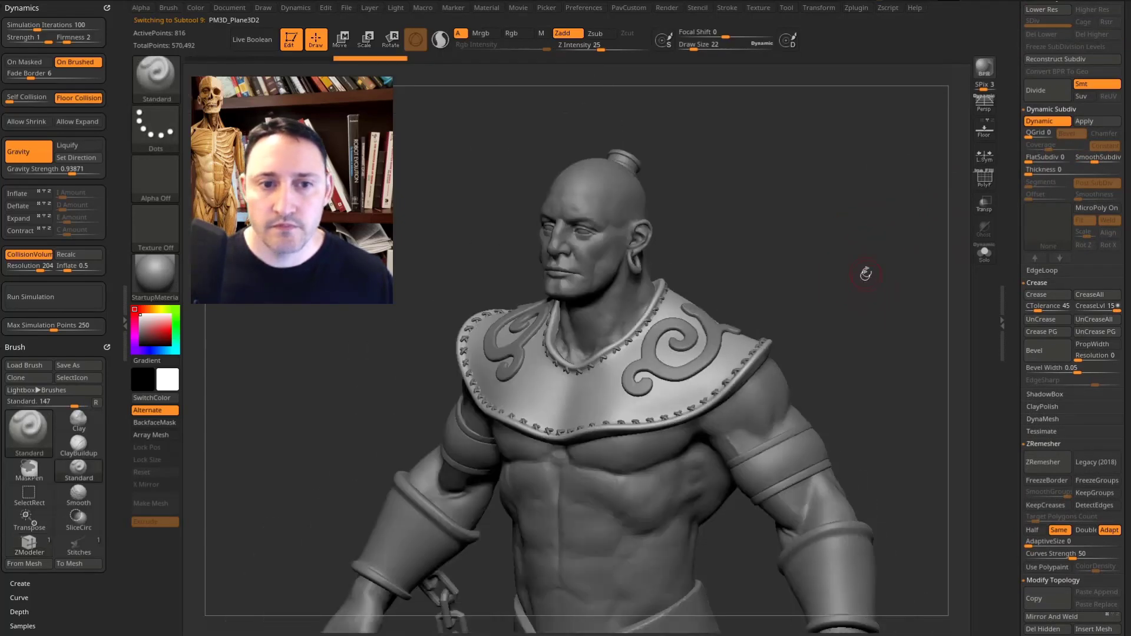
Make all of the djinn's subtools visible, including hair and beard, and view the figure with the draw size at 14
mouse_move(864, 273)
left_mouse_down("shift")
mouse_move(889, 316)
mouse_move(879, 331)
left_mouse_up("shift")
scroll(1061, 285, "up", 10)
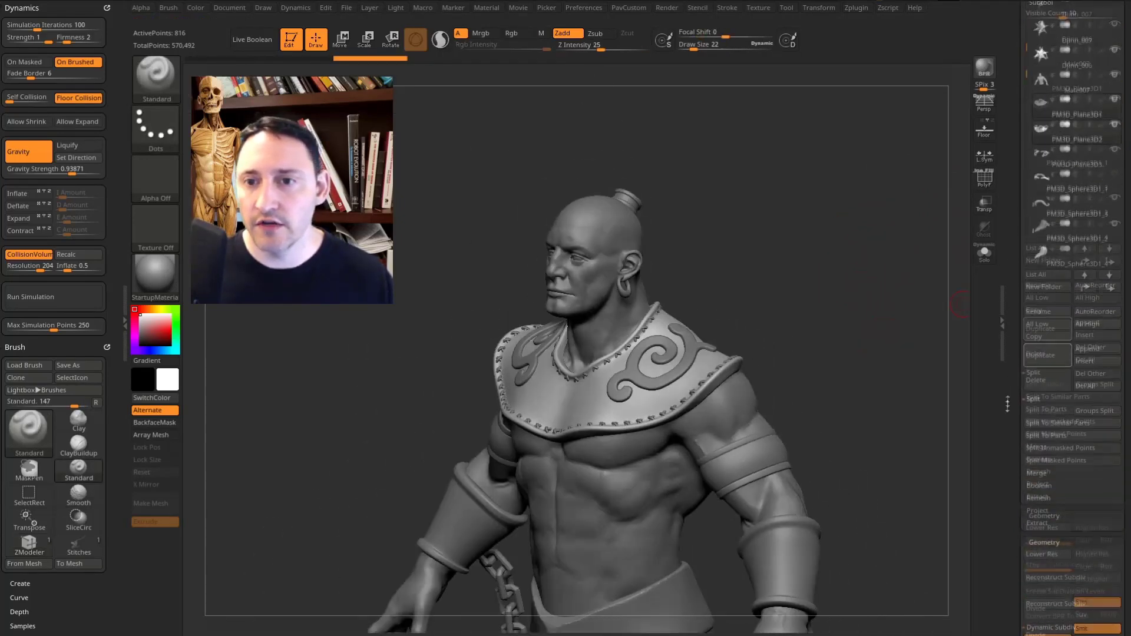
left_click(1115, 258, "shift")
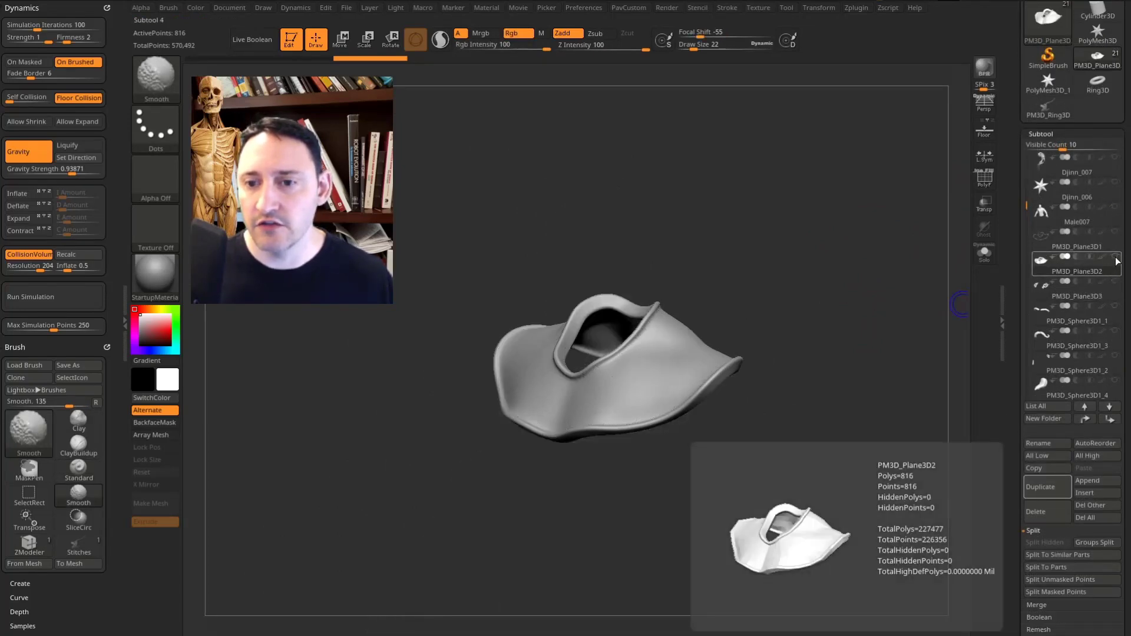
left_click(1114, 258, "shift")
mouse_move(901, 318)
left_mouse_down()
mouse_move(924, 321)
mouse_move(878, 361)
mouse_move(848, 347)
mouse_move(785, 356)
mouse_move(923, 340)
mouse_move(872, 386)
mouse_move(875, 376)
mouse_move(644, 328)
left_mouse_up()
key("s")
left_click(866, 369)
mouse_move(746, 297)
left_mouse_down()
mouse_move(745, 316)
mouse_move(664, 334)
mouse_move(654, 316)
left_mouse_up()
mouse_move(730, 307)
left_mouse_down()
mouse_move(748, 302)
mouse_move(707, 328)
mouse_move(631, 313)
mouse_move(783, 301)
mouse_move(790, 264)
left_mouse_up()
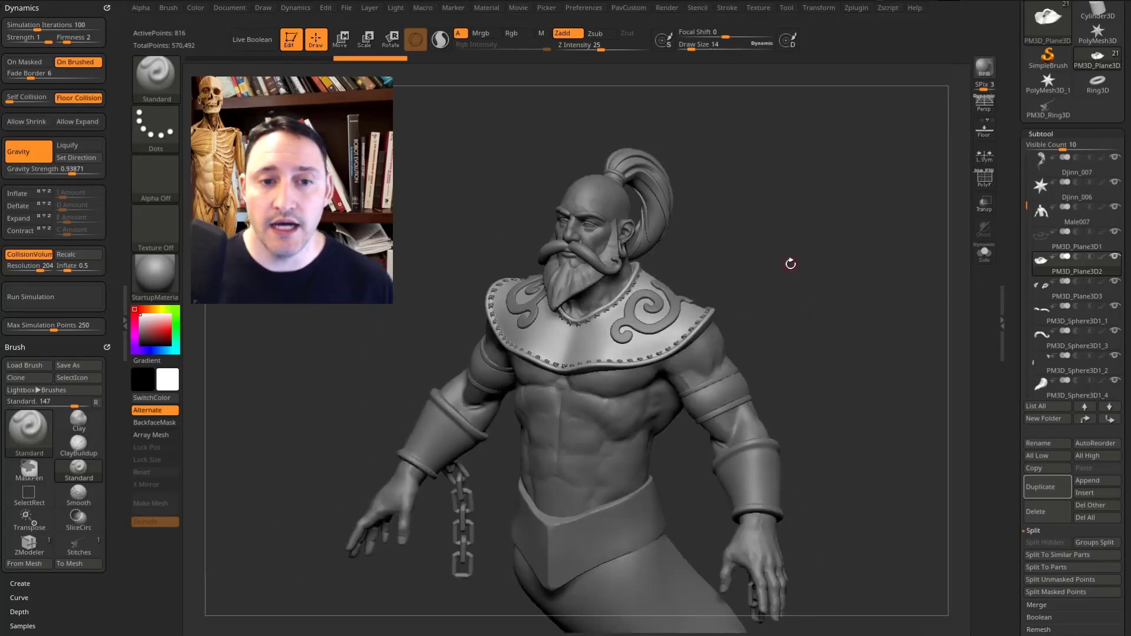